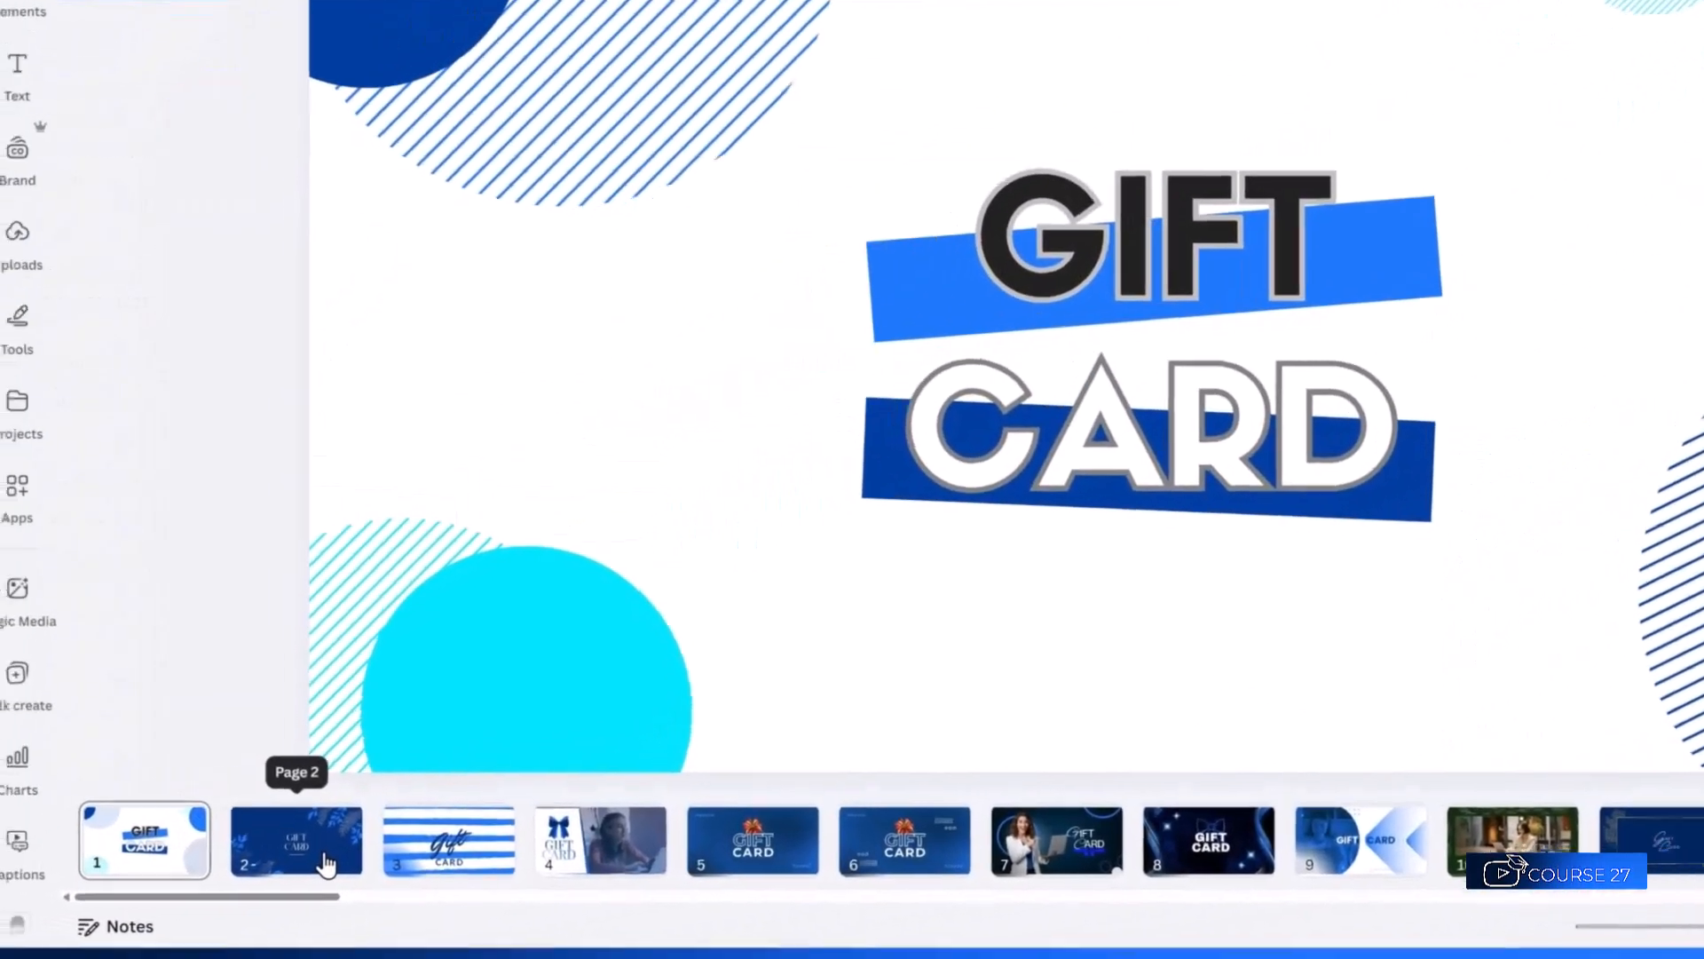
# Preview the Canva gift card designs on pages 2 through 7 in turn.
pyautogui.click(180, 904)
pyautogui.click(561, 839)
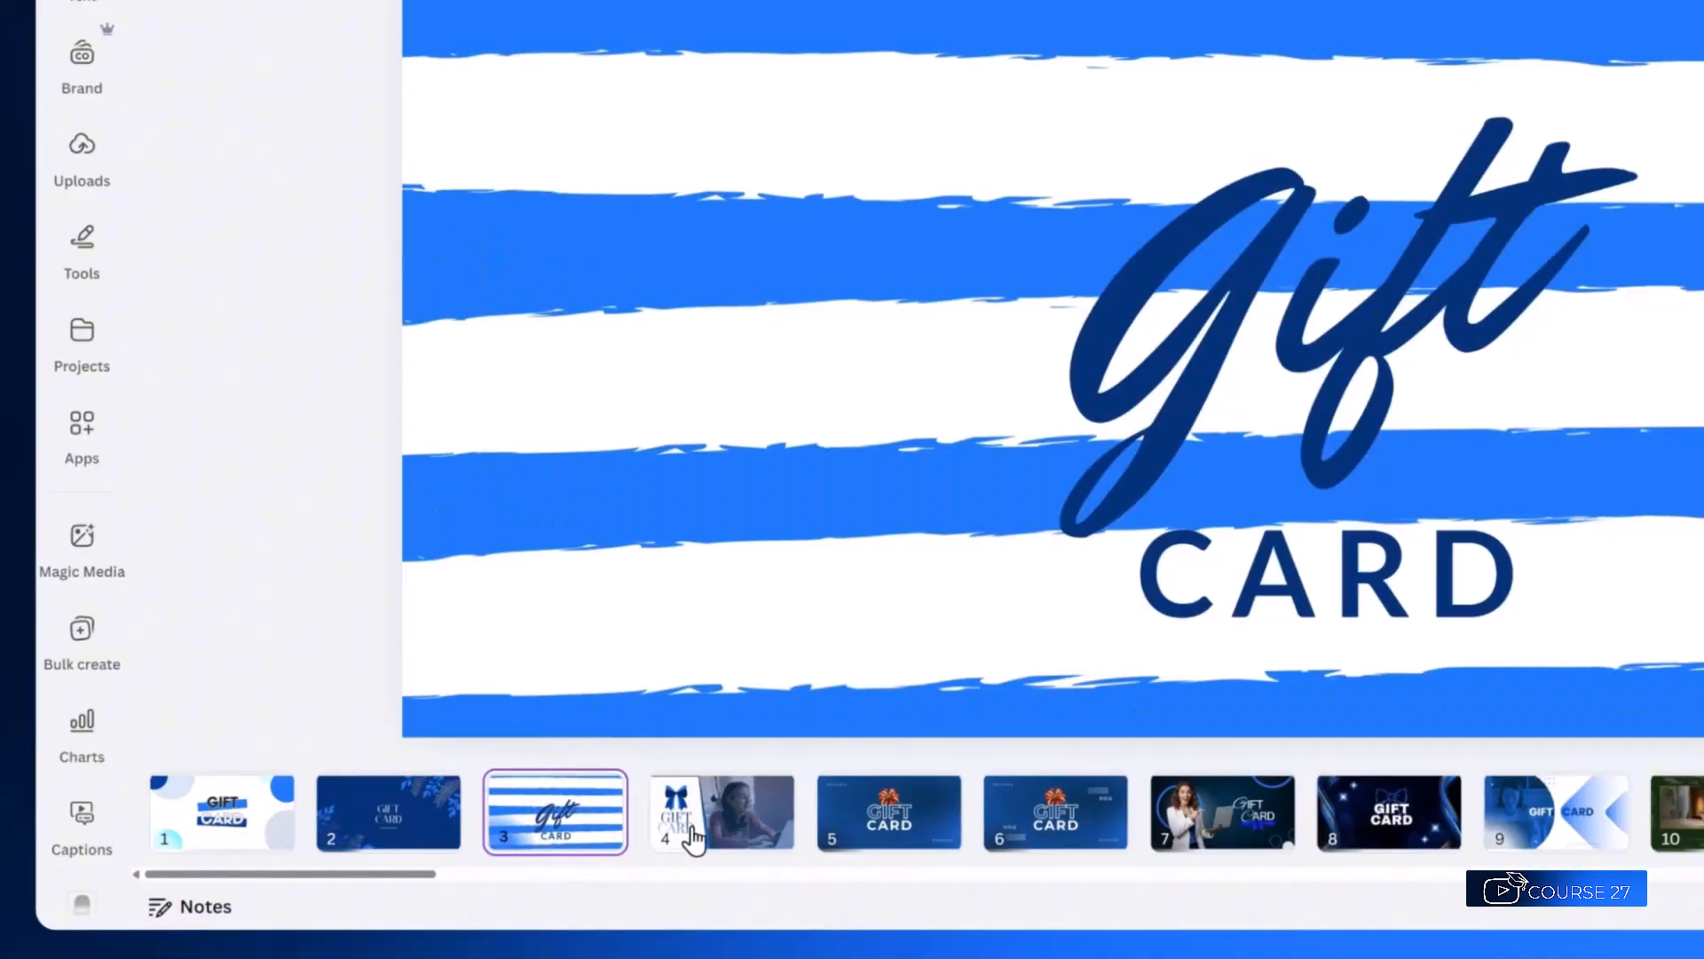
pyautogui.click(700, 837)
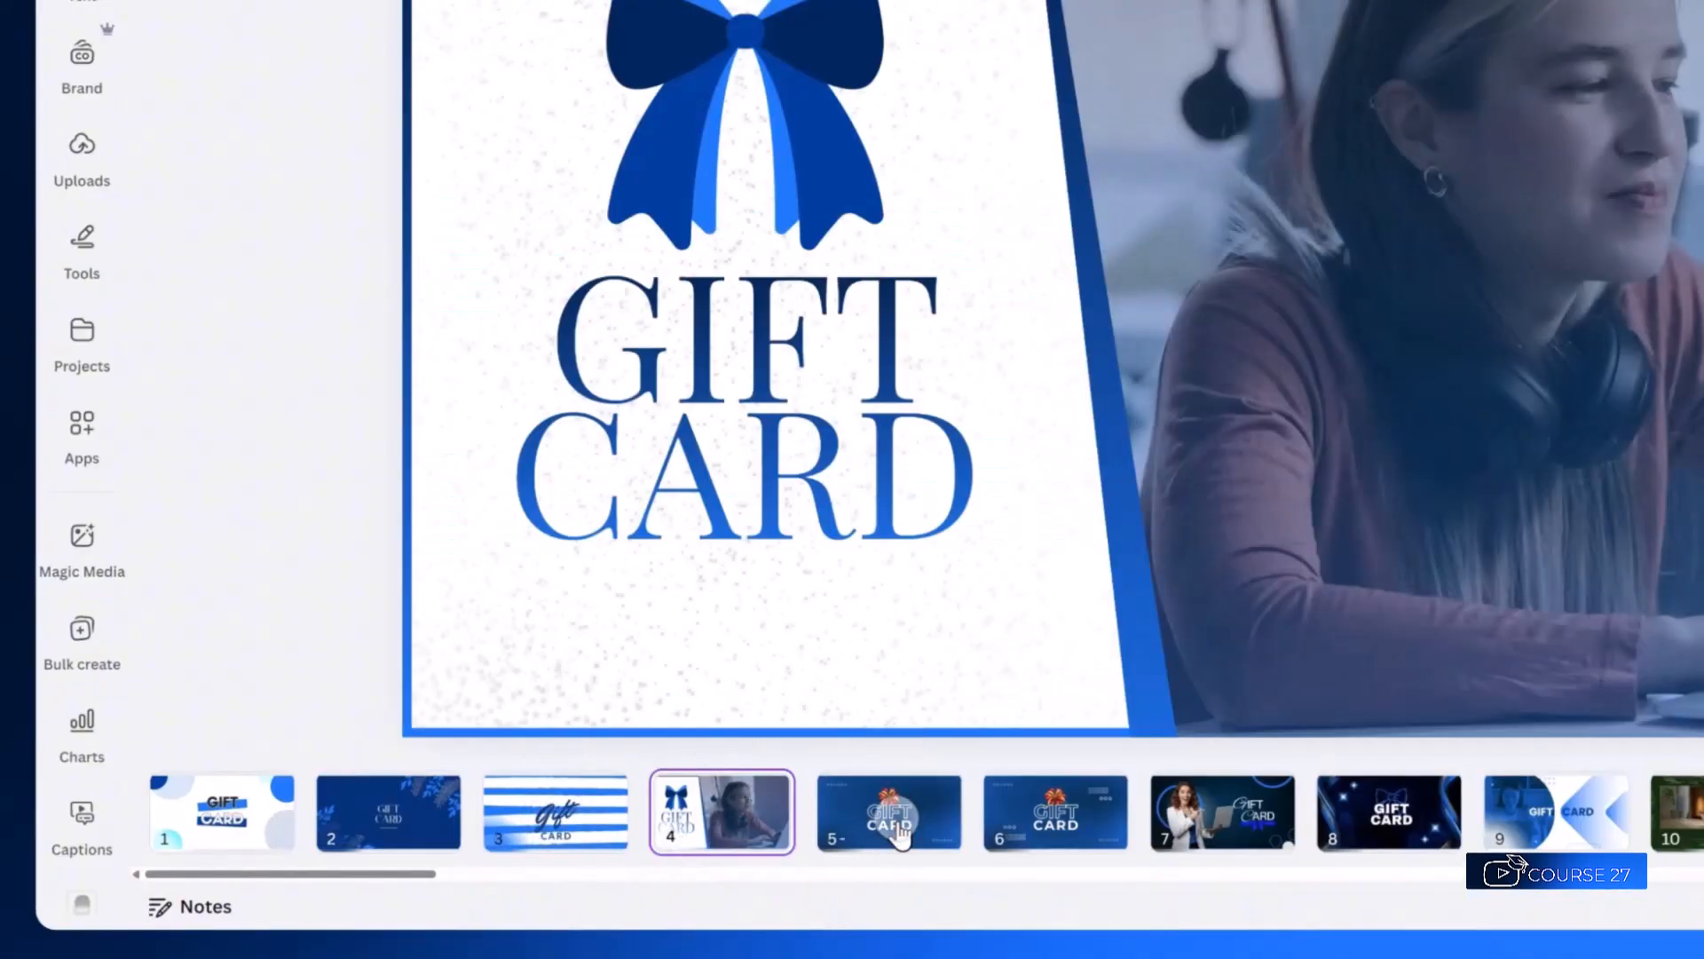
pyautogui.click(899, 835)
pyautogui.click(1079, 837)
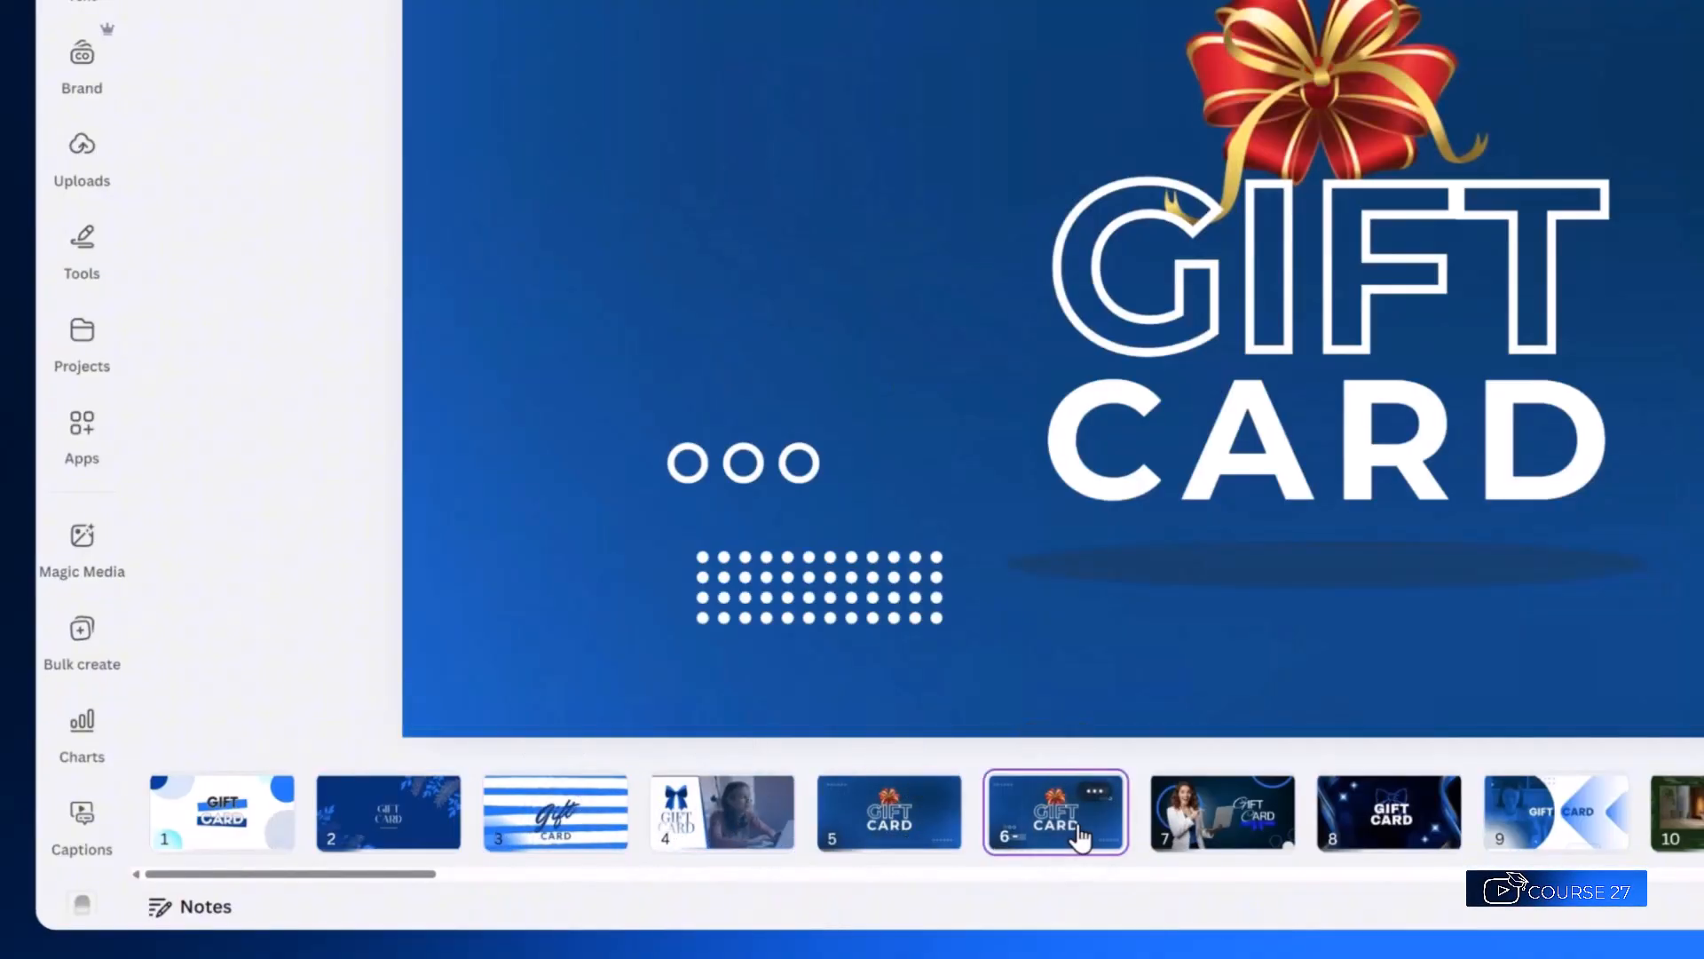
pyautogui.click(1212, 839)
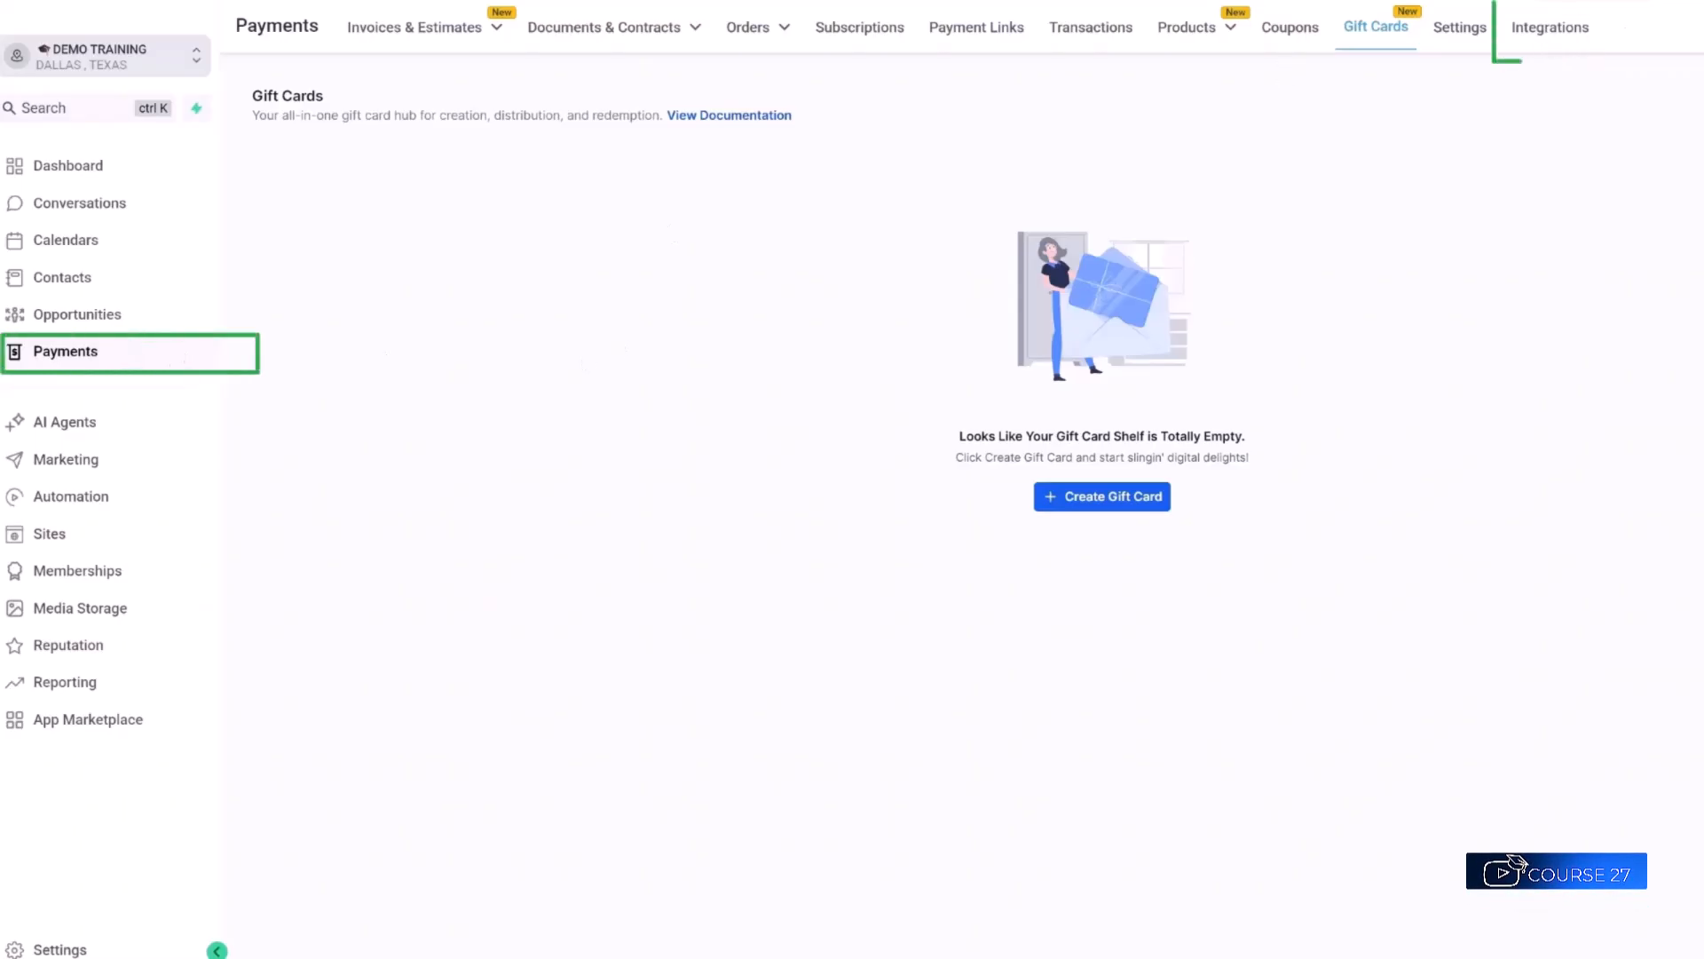
# Browse the payment provider integrations list, then go back to the empty Gift Cards page.
pyautogui.click(1571, 28)
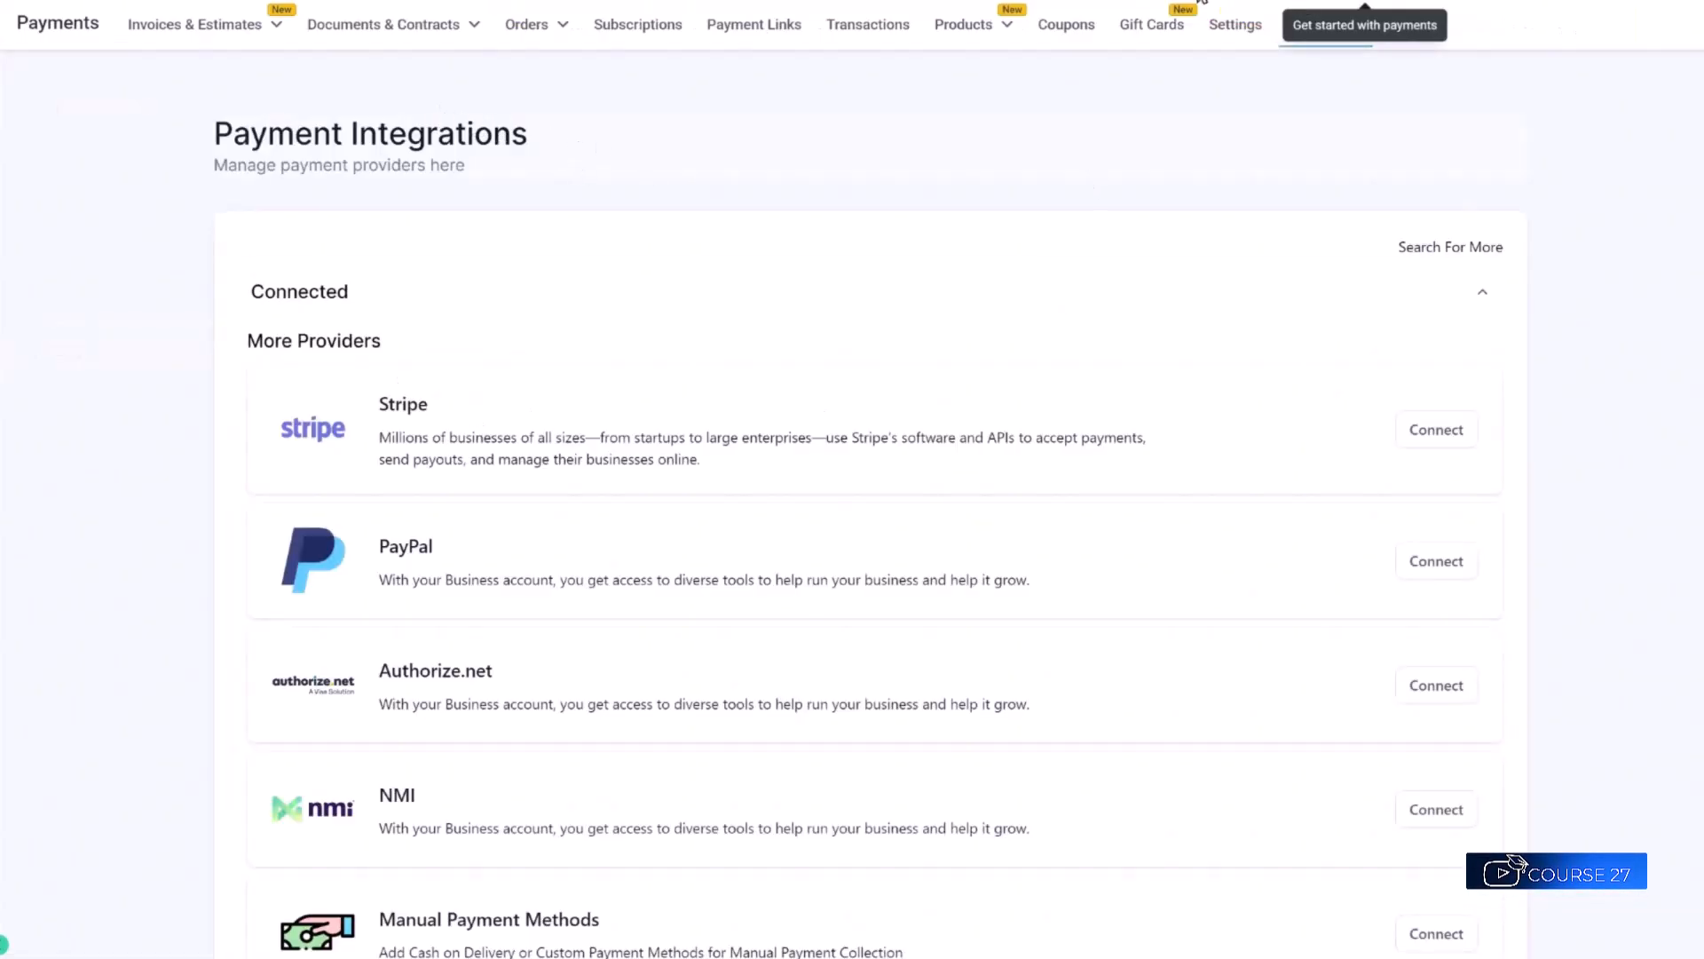
pyautogui.scroll(-1, 1154, 426)
pyautogui.scroll(-3, 1162, 428)
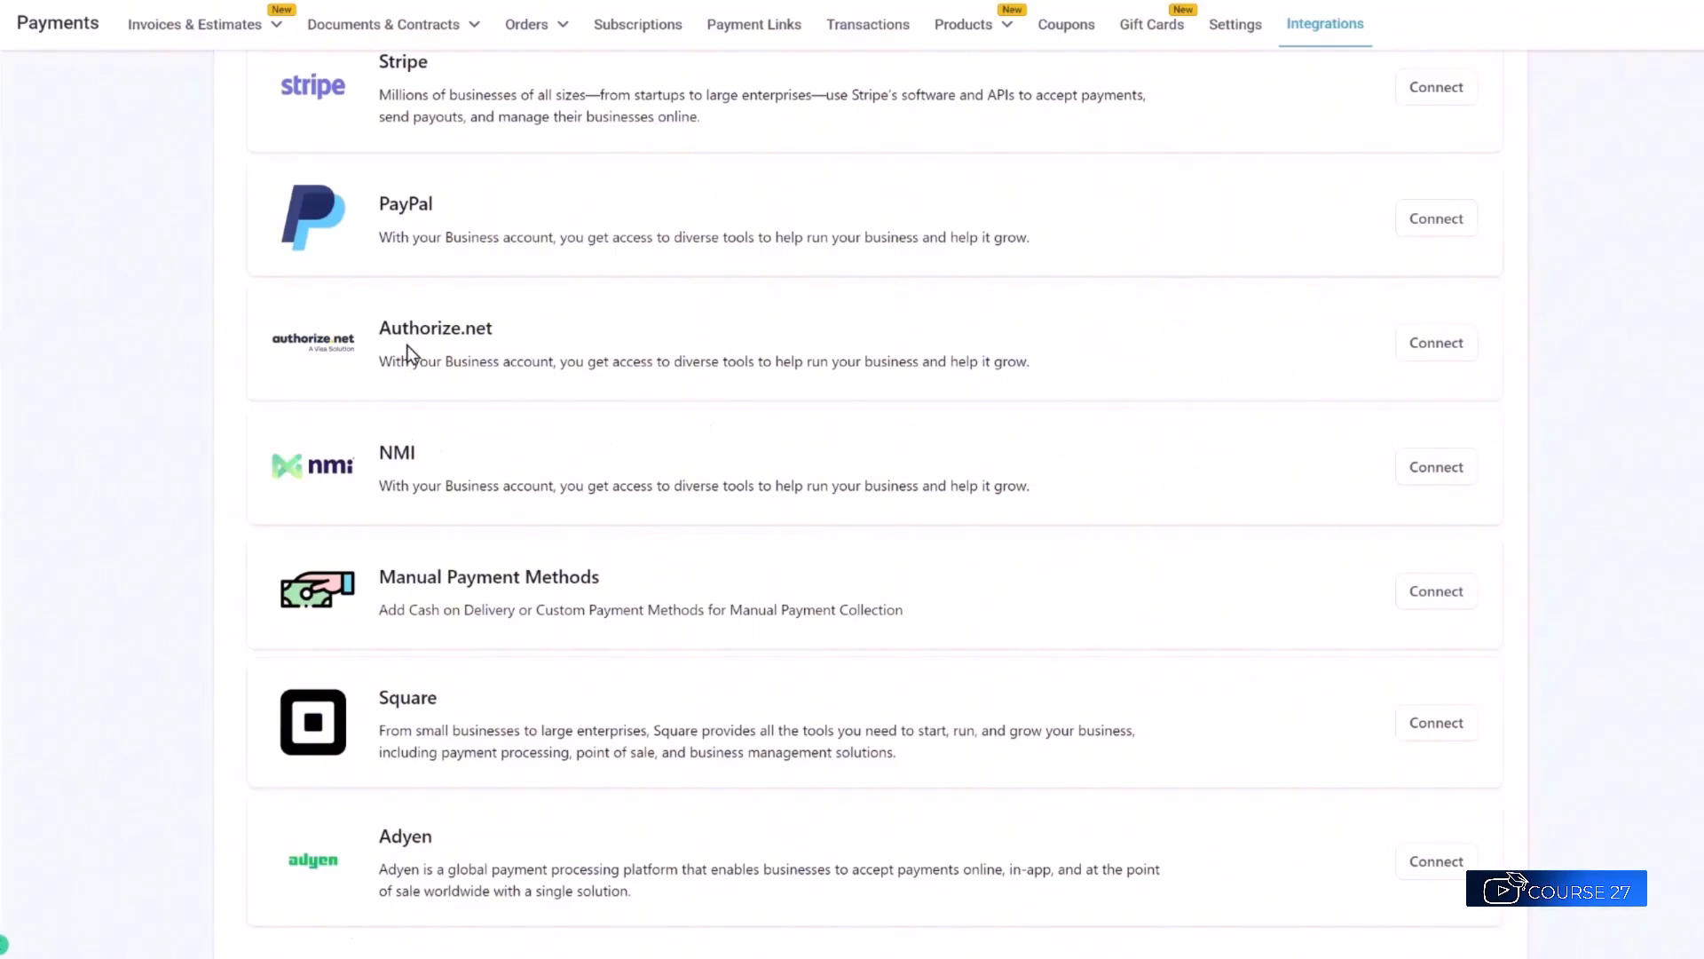
pyautogui.scroll(-1, 1065, 788)
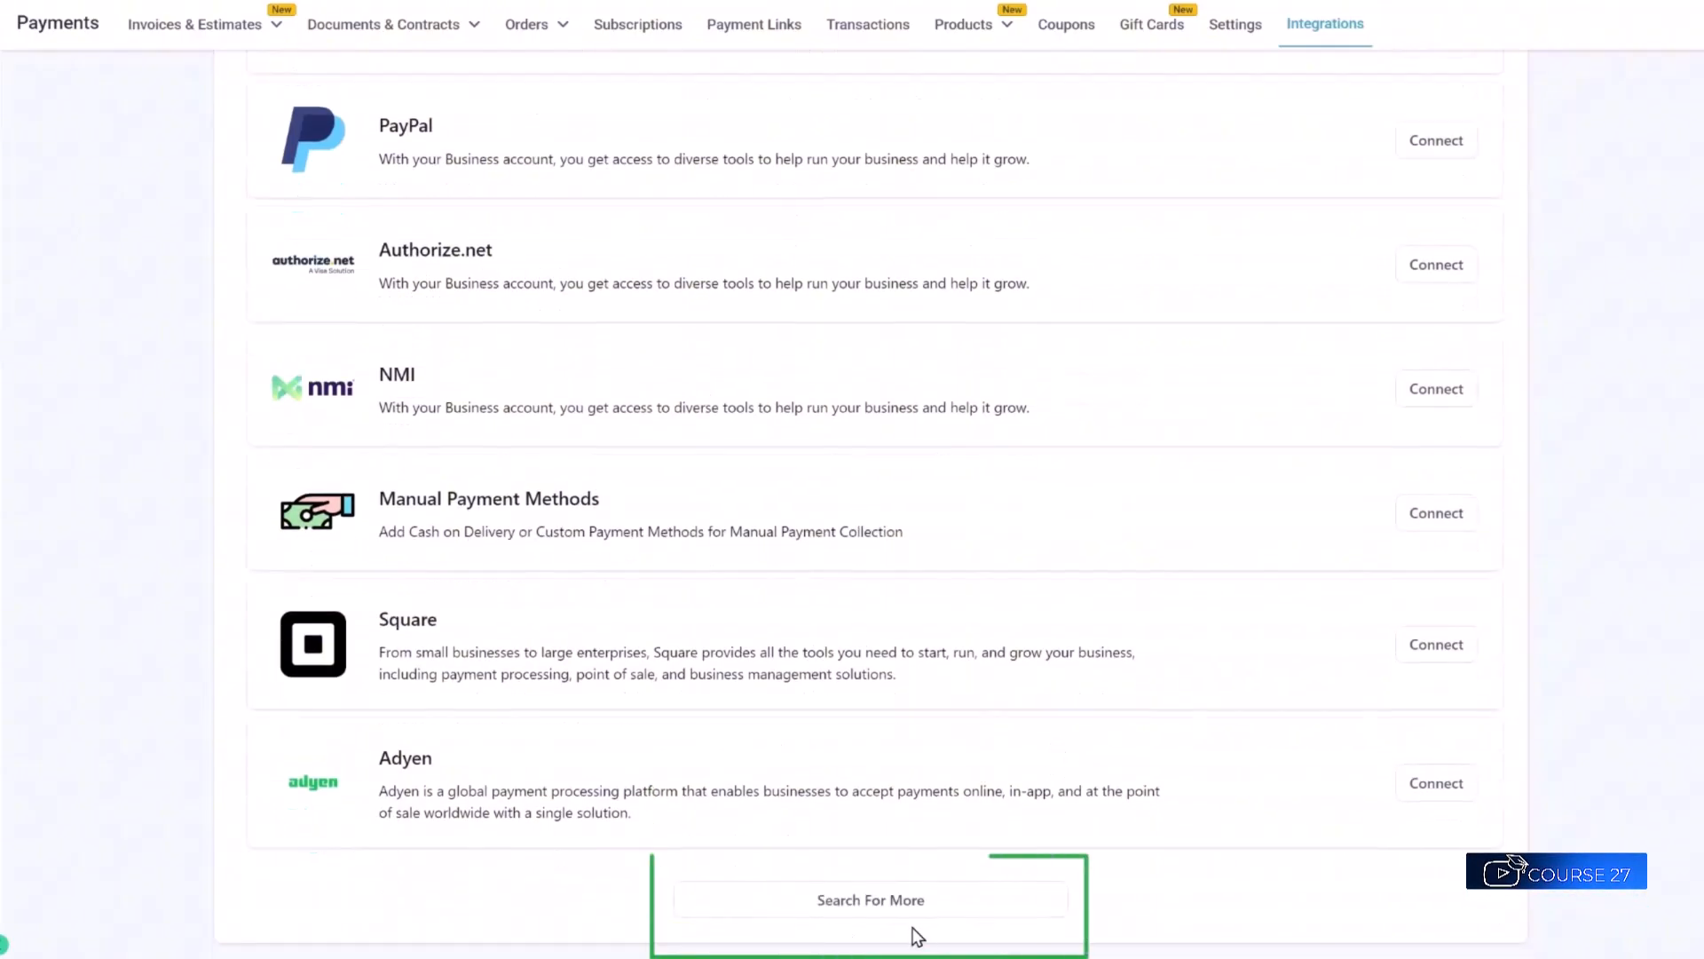
pyautogui.scroll(5, 1216, 621)
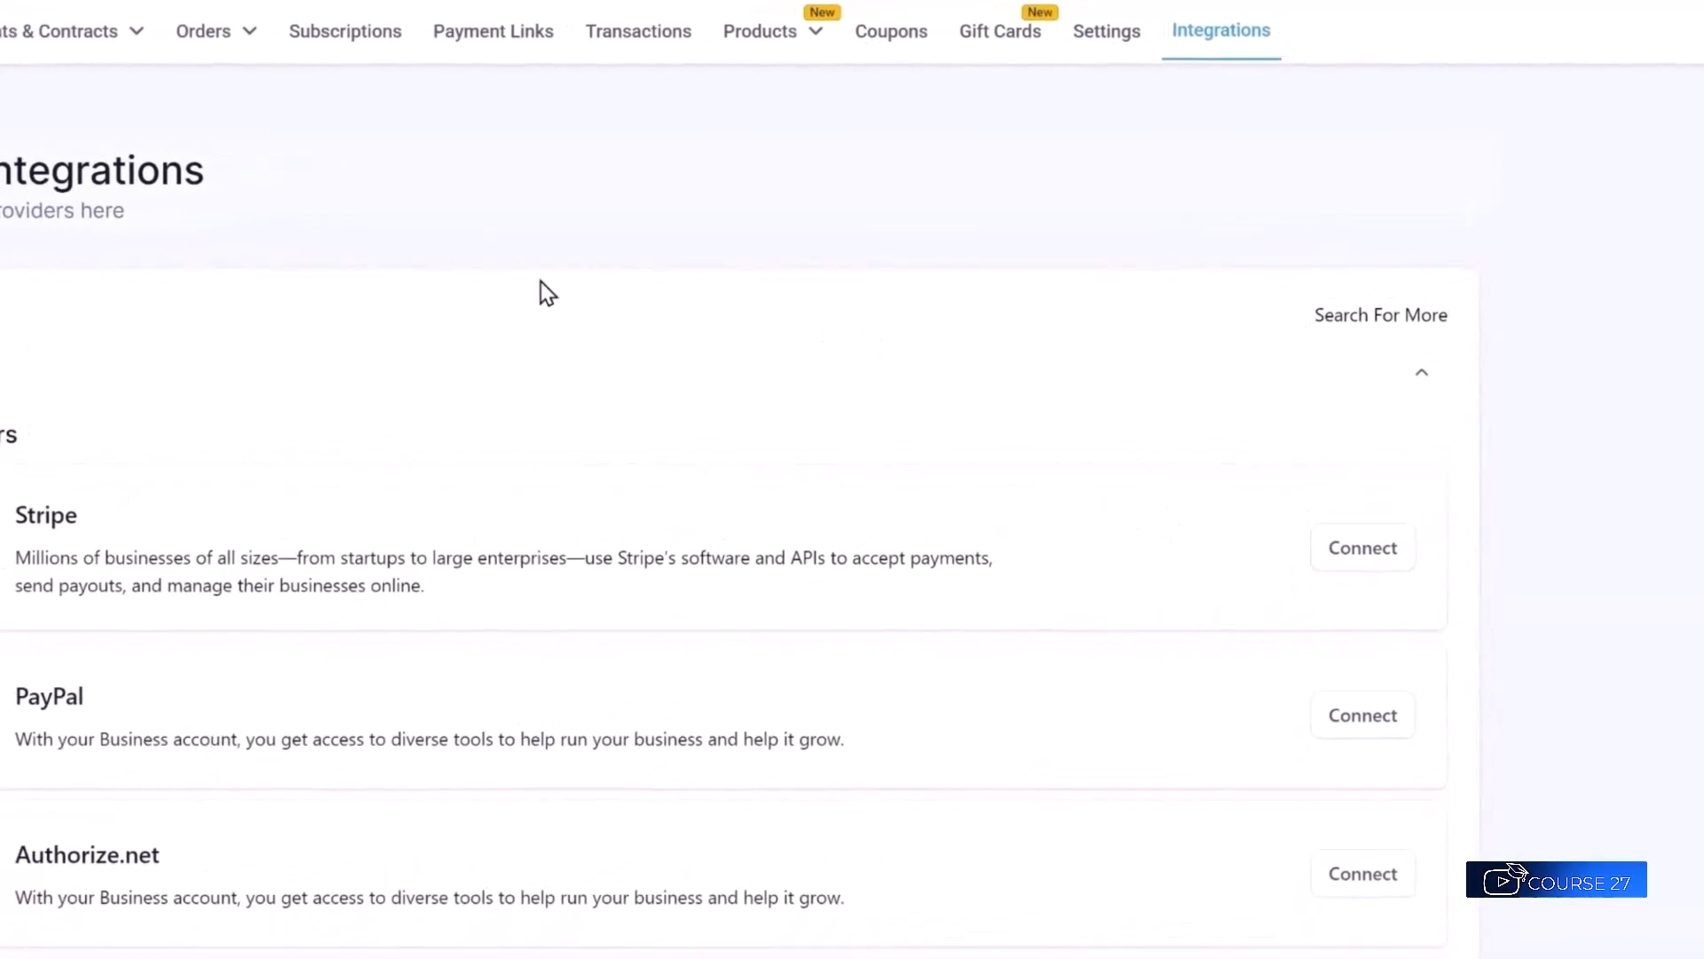
pyautogui.click(1001, 31)
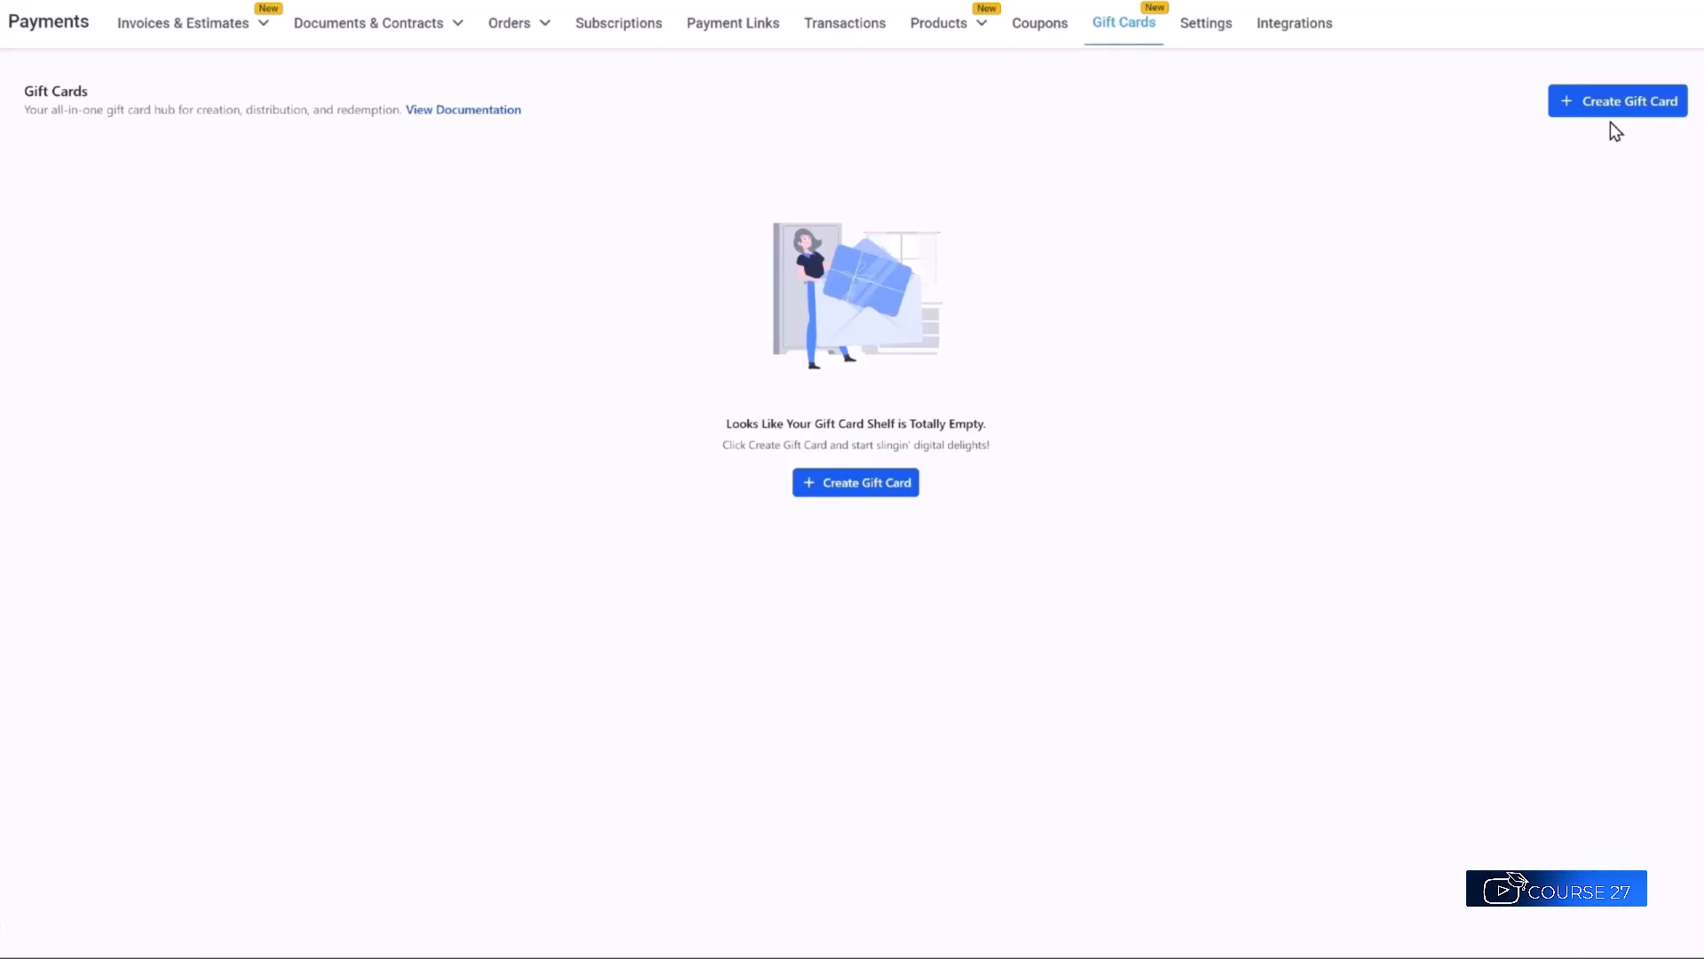
# Start a new gift card named 'GIFT CARD', described as a general gift card usable towards our products.
pyautogui.click(839, 489)
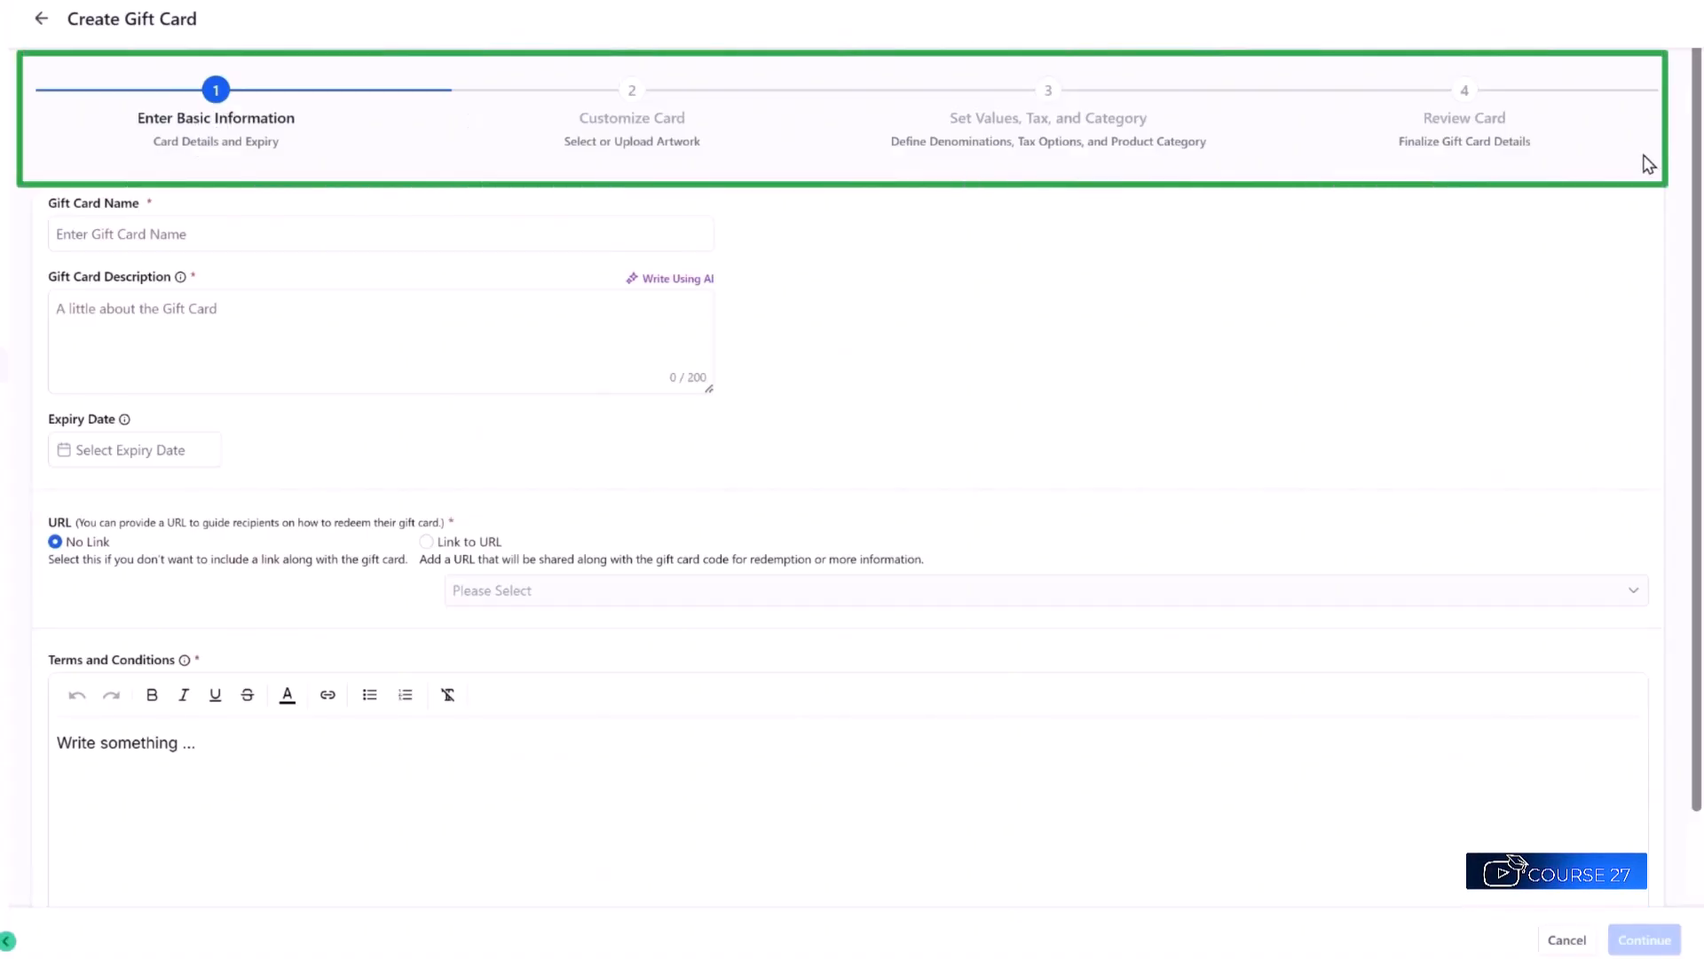
pyautogui.click(93, 233)
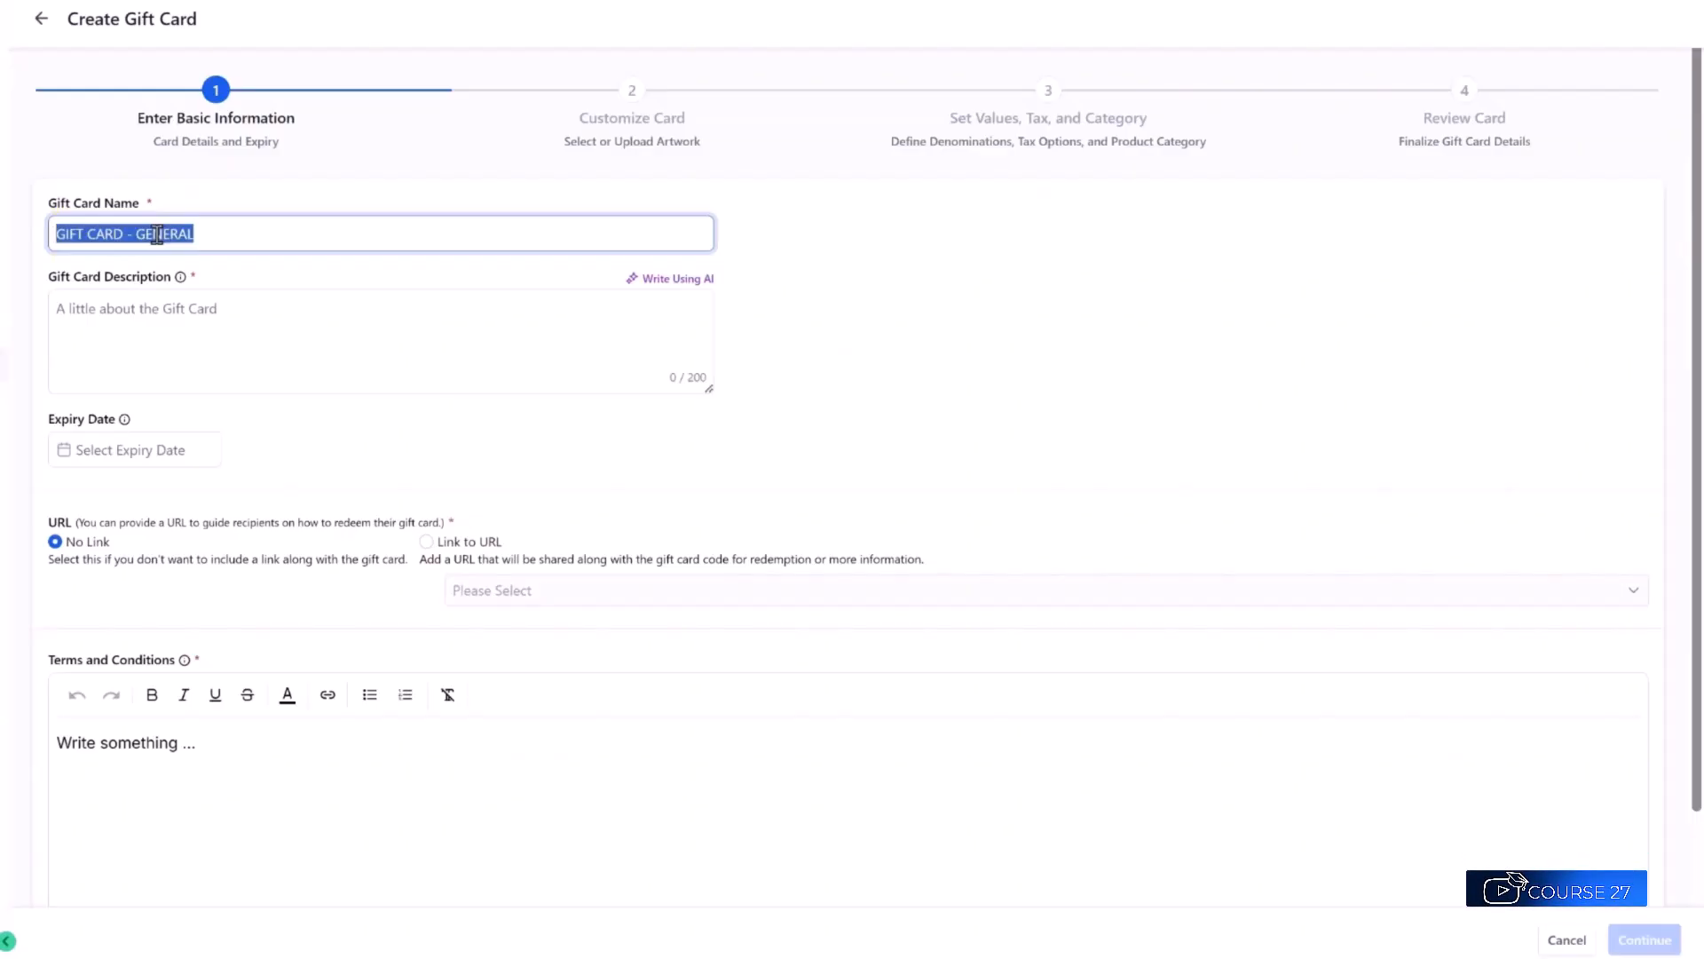
pyautogui.write('GIFT CARD')
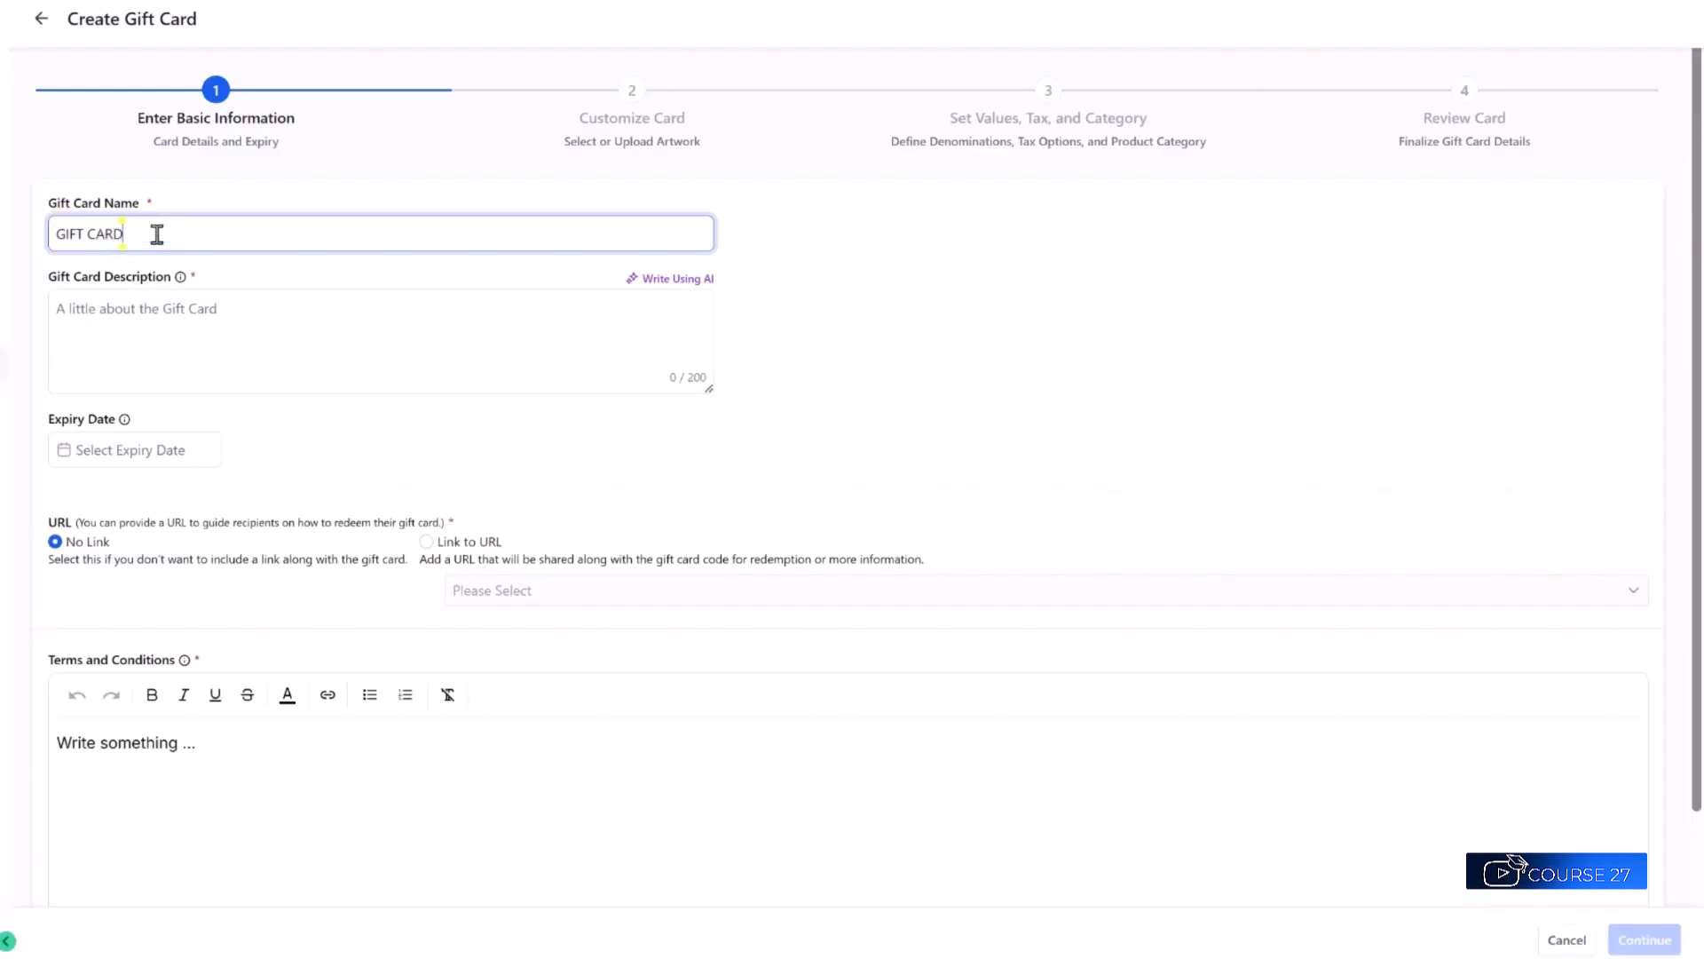
pyautogui.click(275, 312)
pyautogui.write('This is a gen')
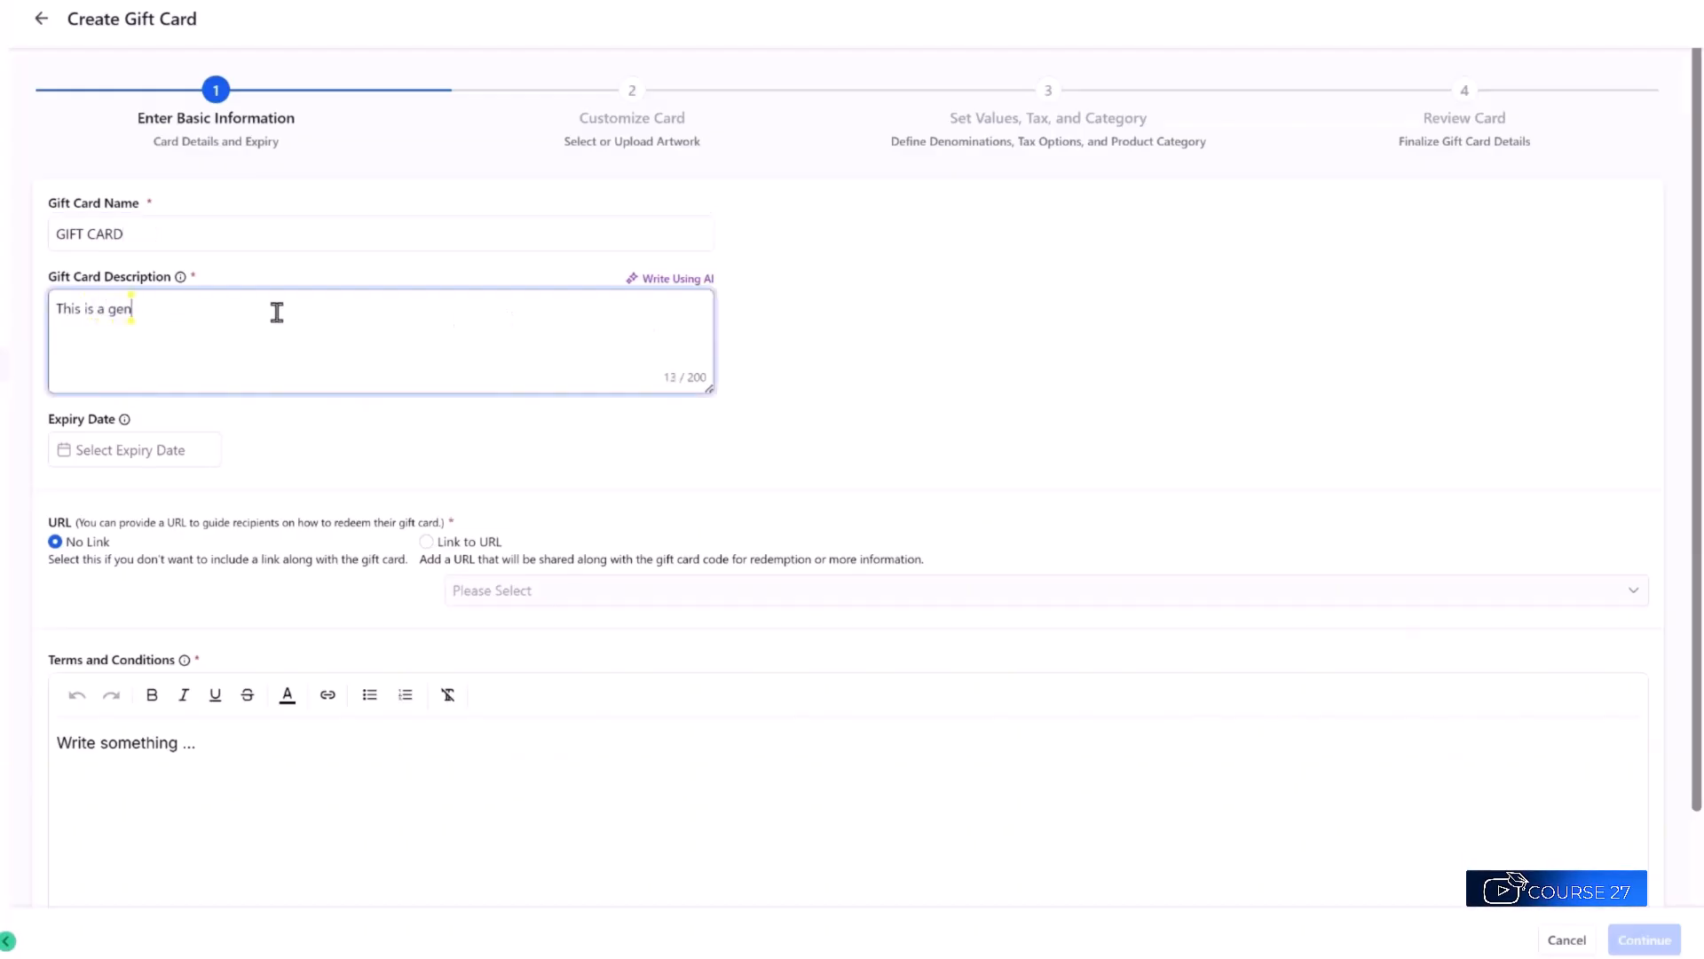
pyautogui.write('eral gift card that can be use')
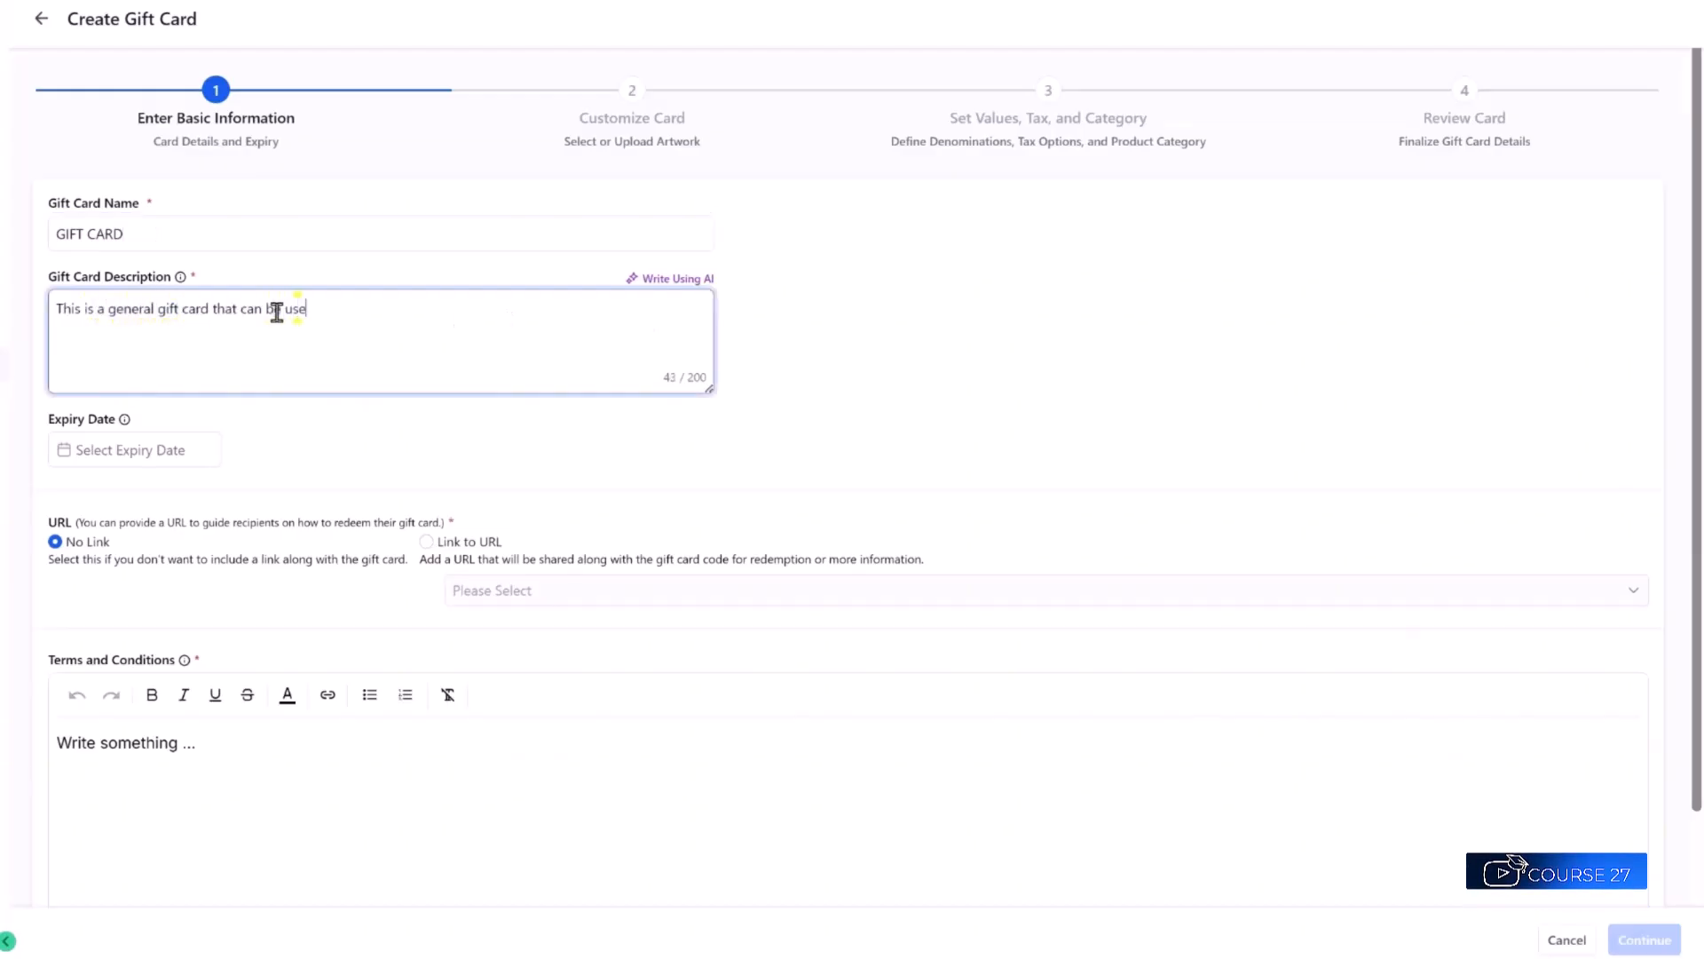
pyautogui.write('d towards our products.')
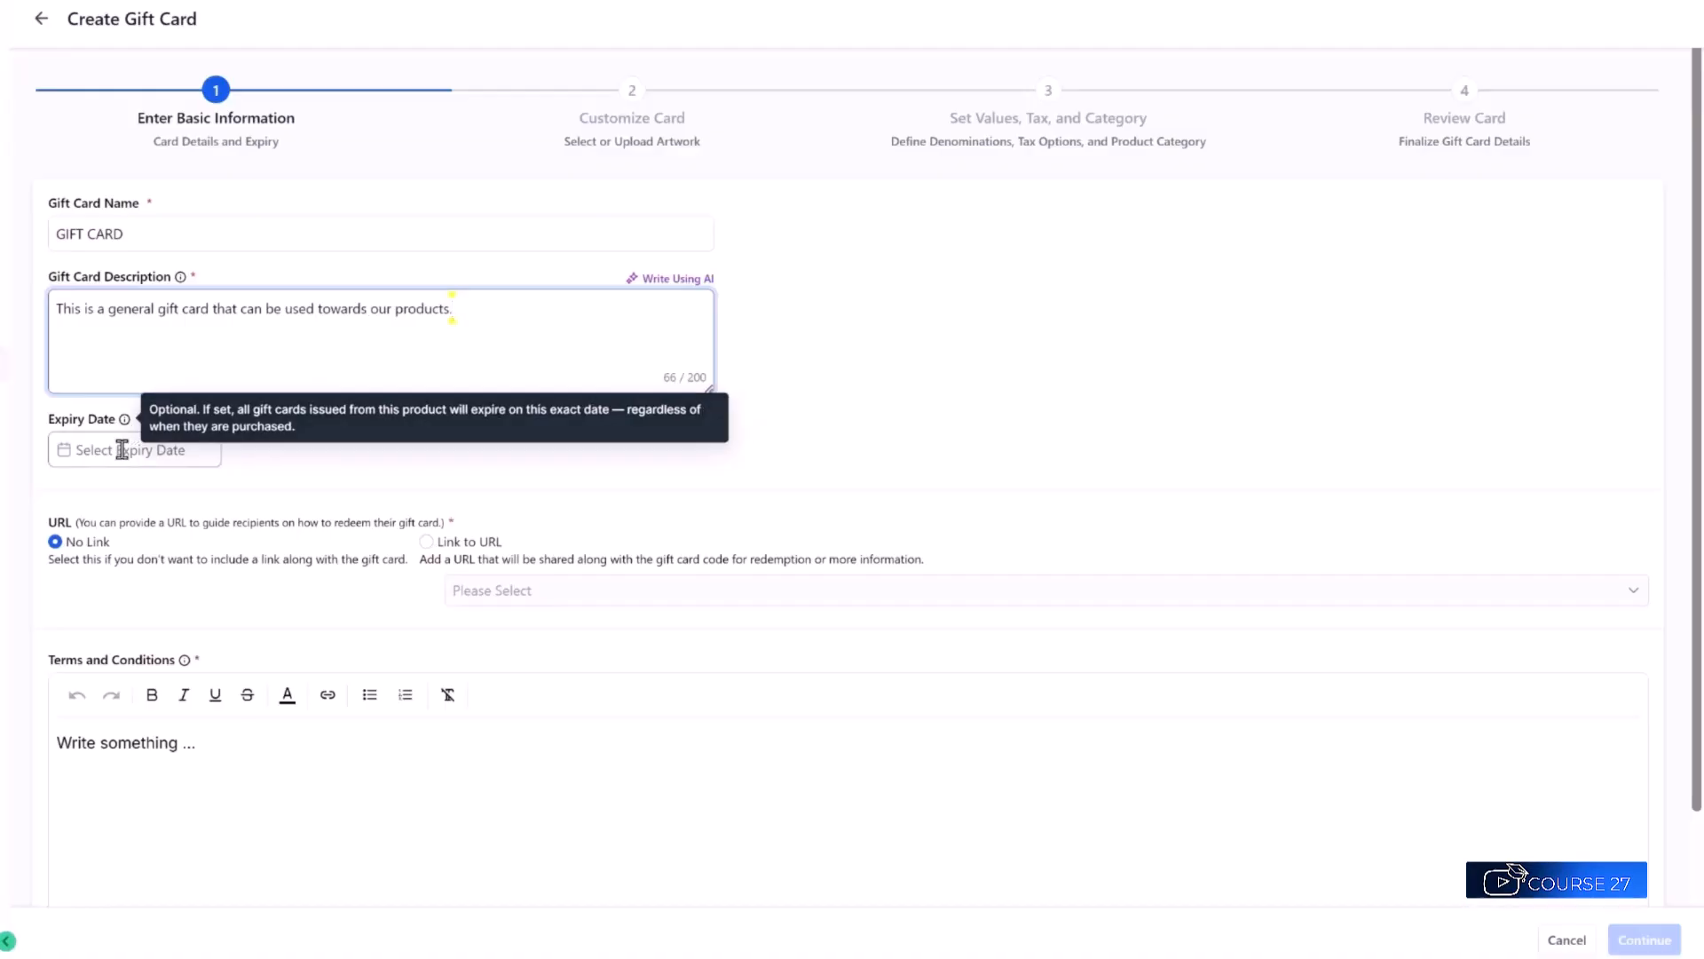
pyautogui.click(117, 450)
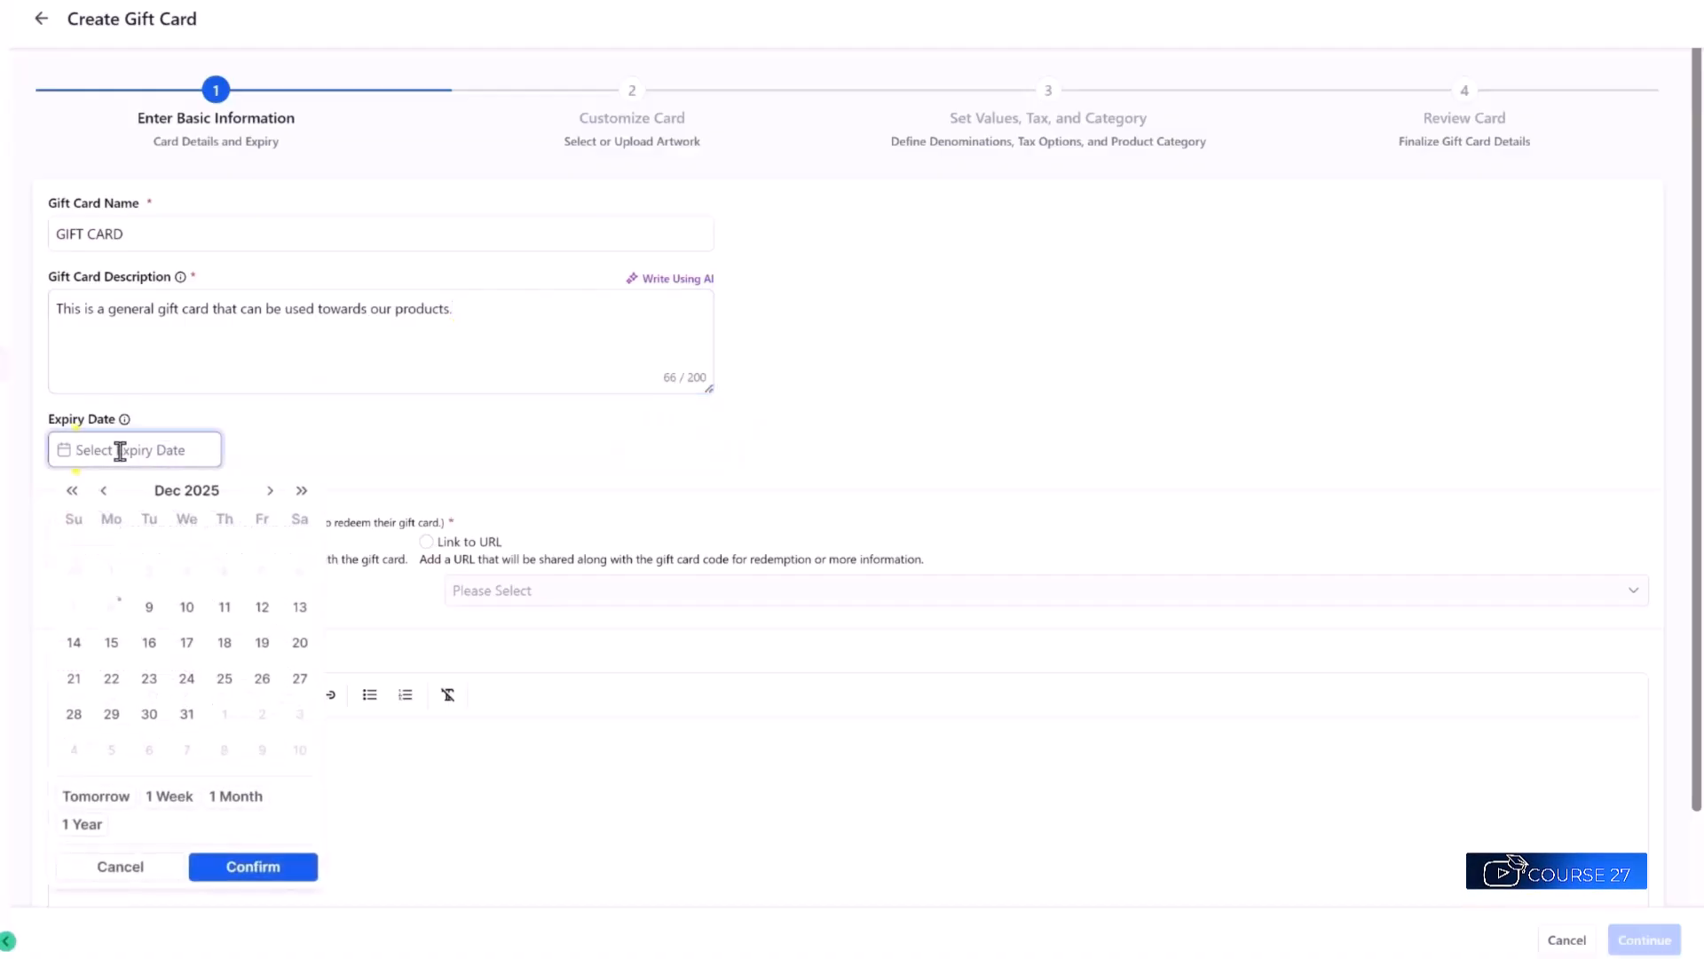
pyautogui.click(256, 454)
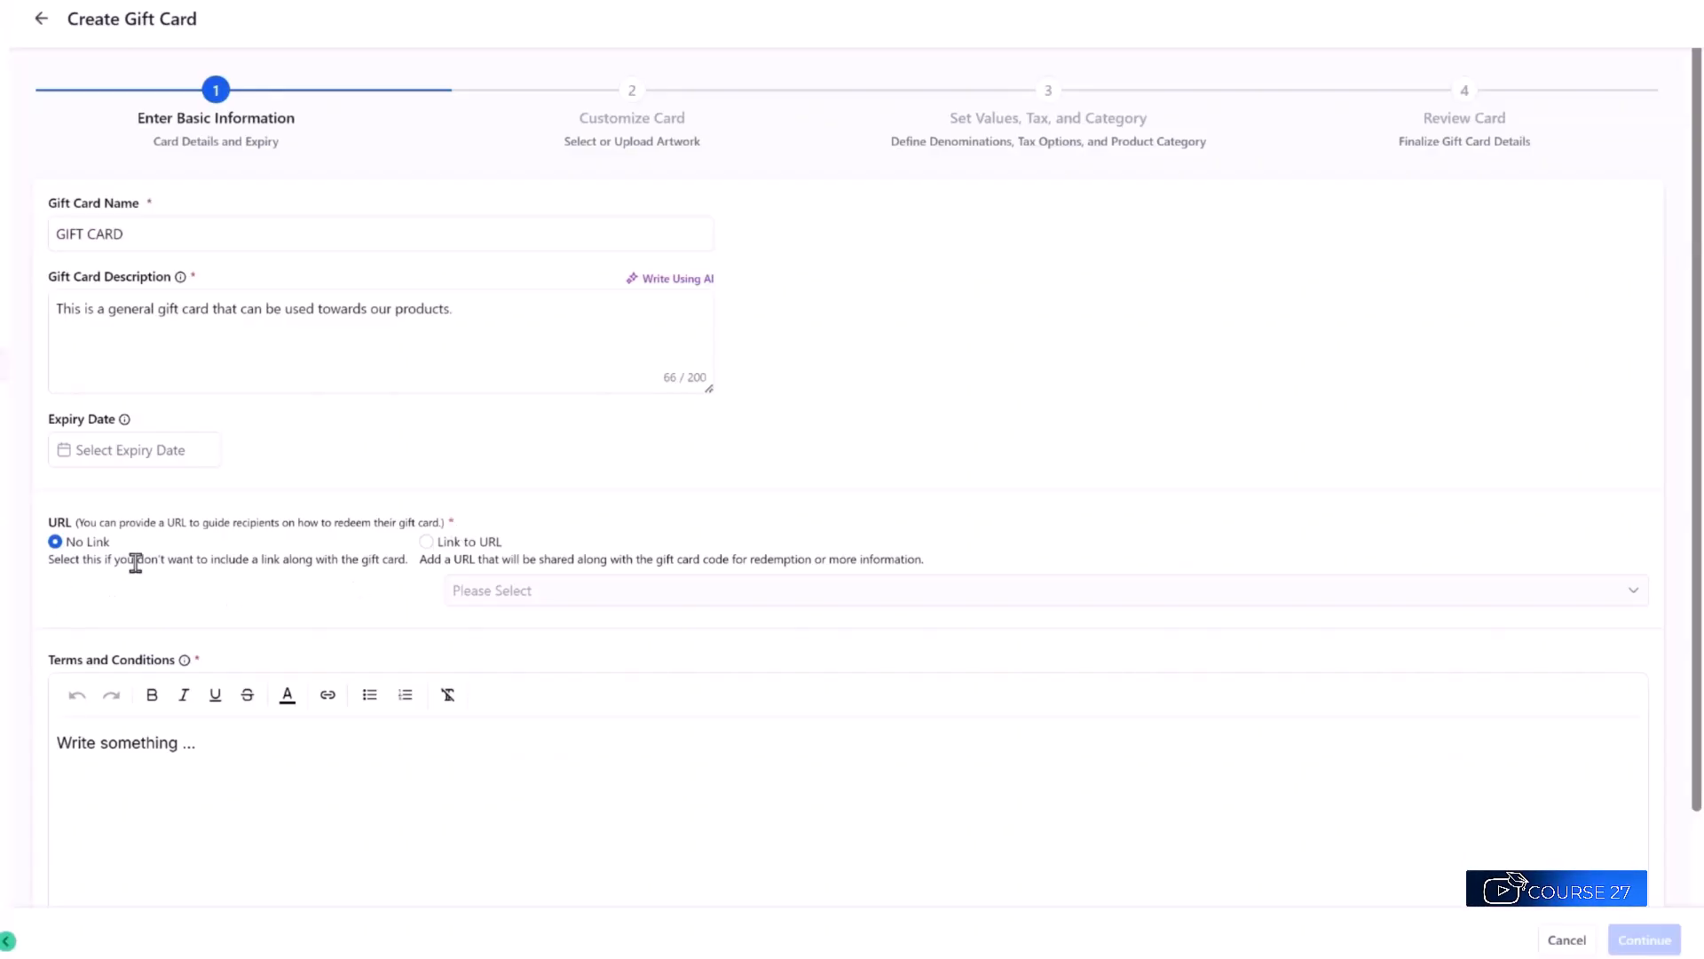
pyautogui.click(425, 544)
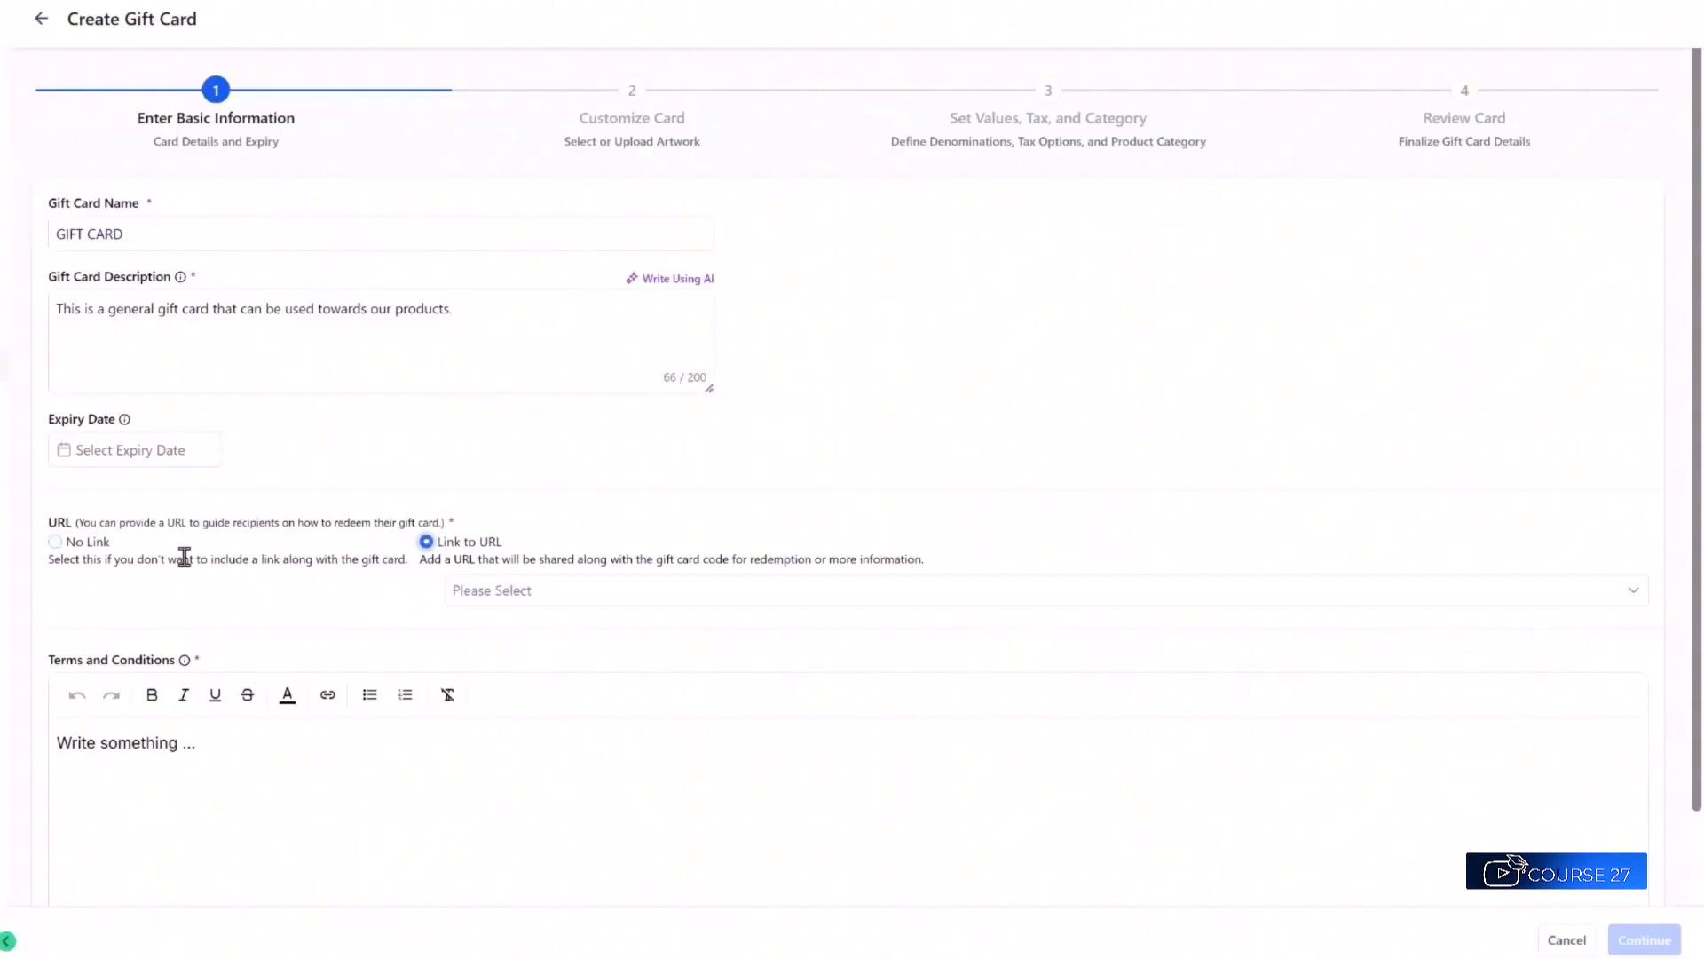
pyautogui.click(57, 550)
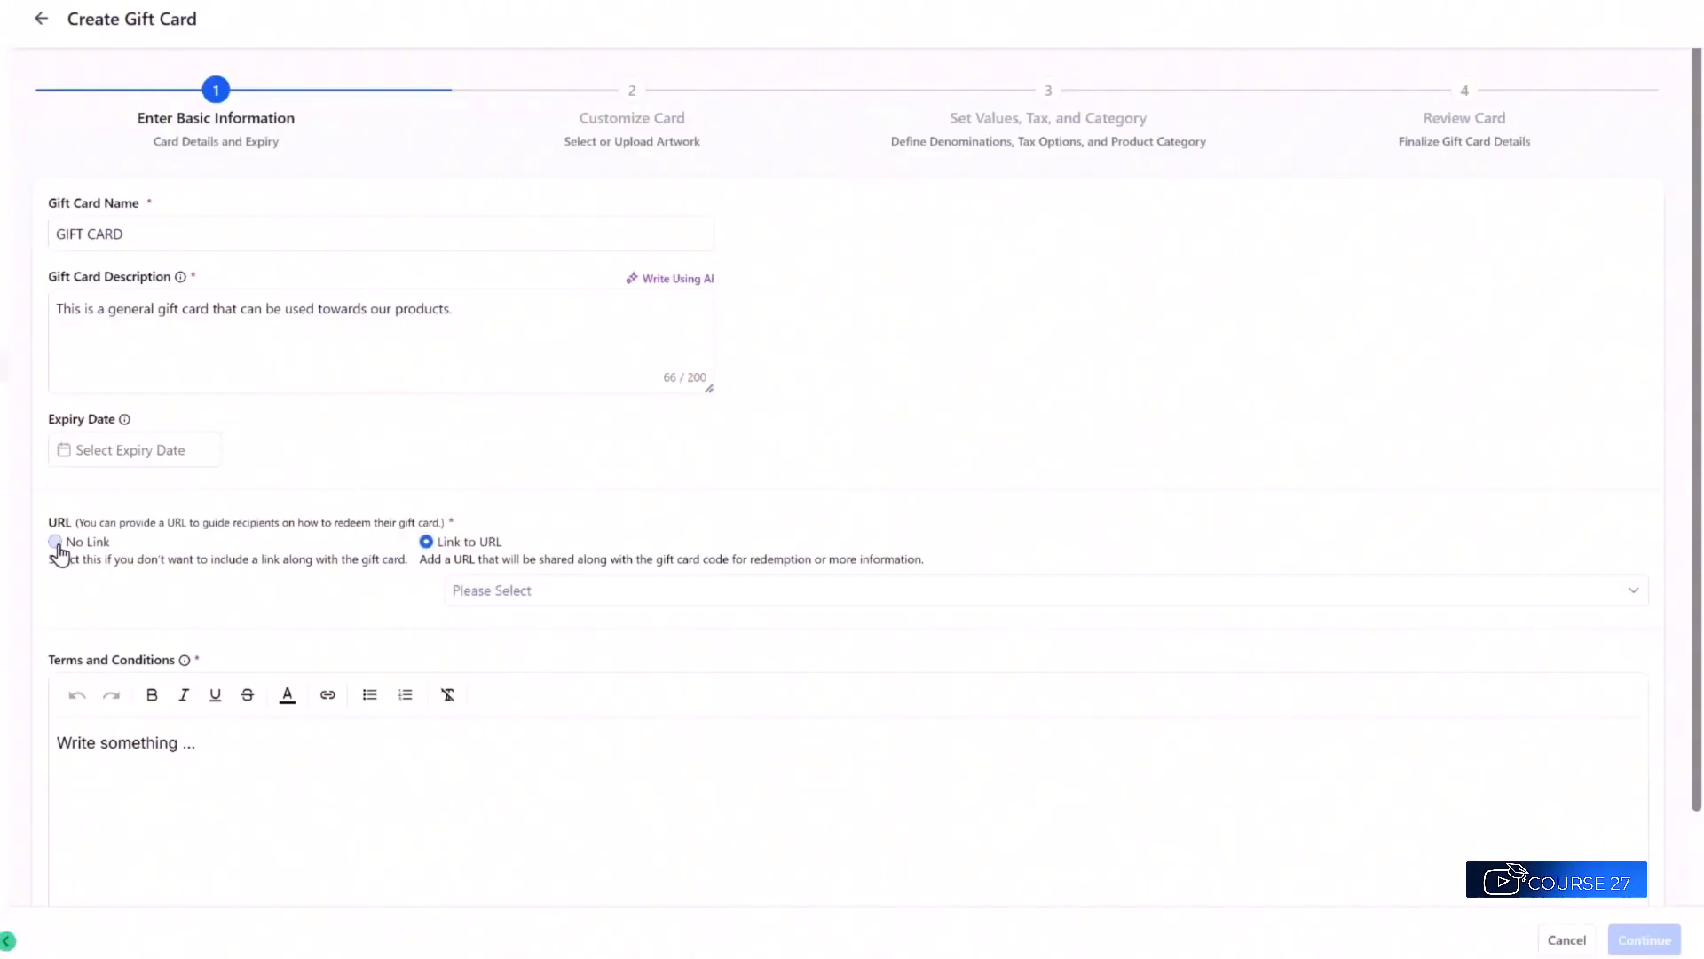
pyautogui.click(427, 543)
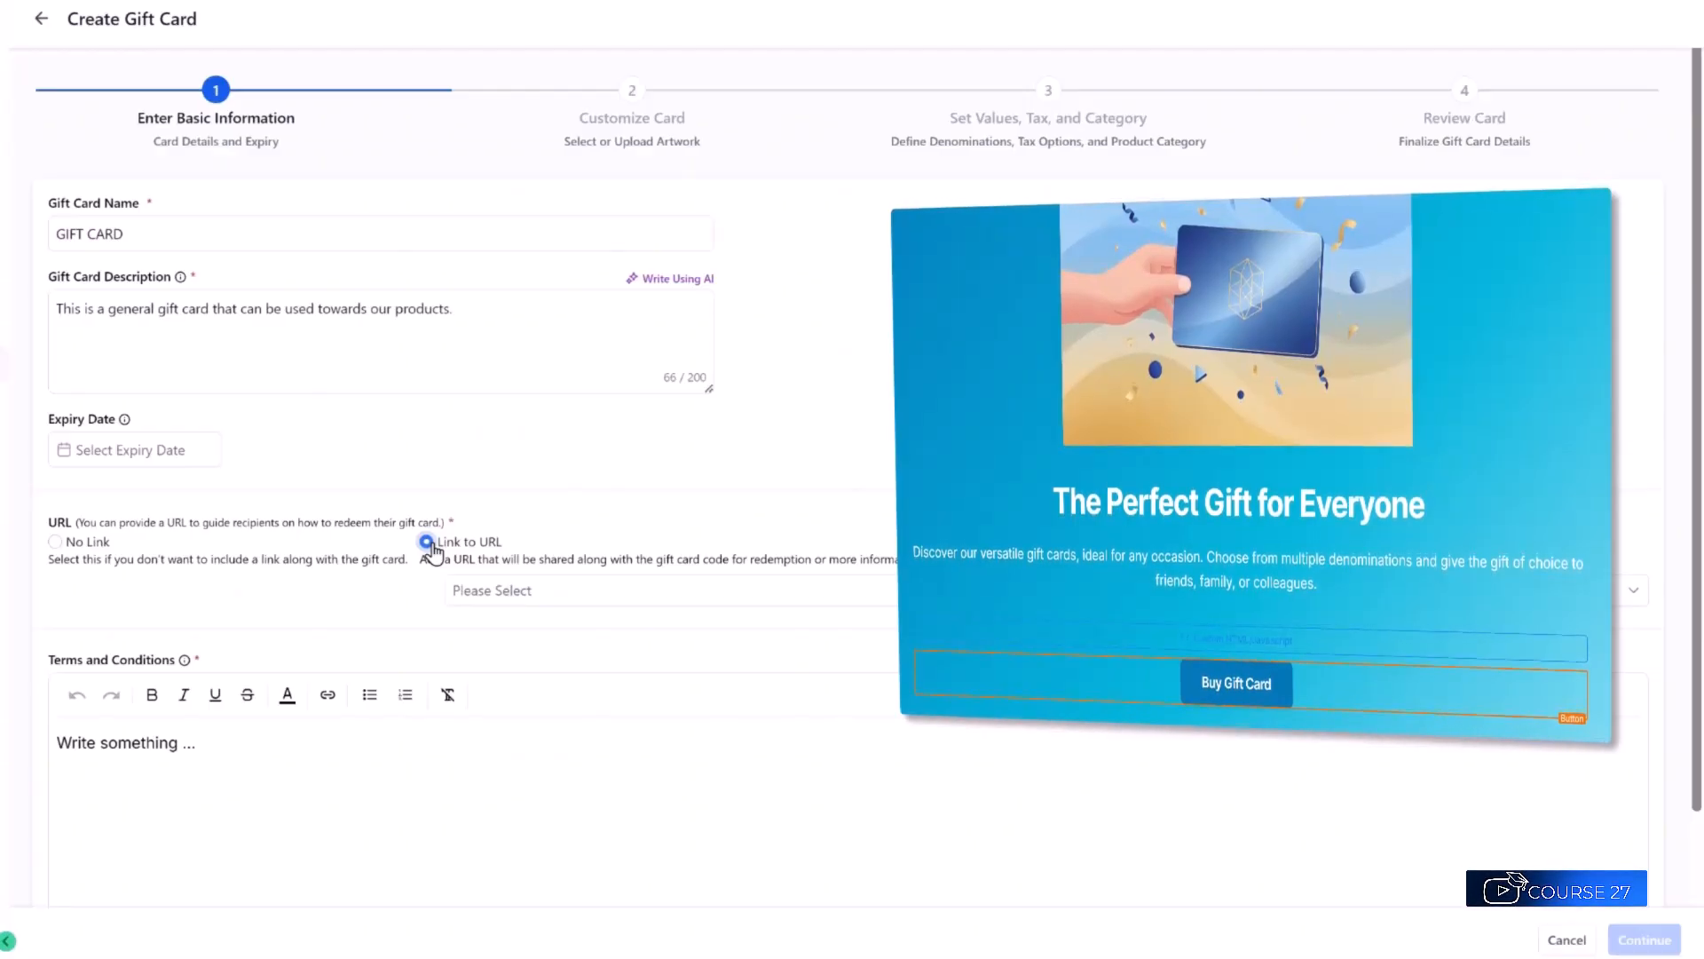
pyautogui.click(55, 543)
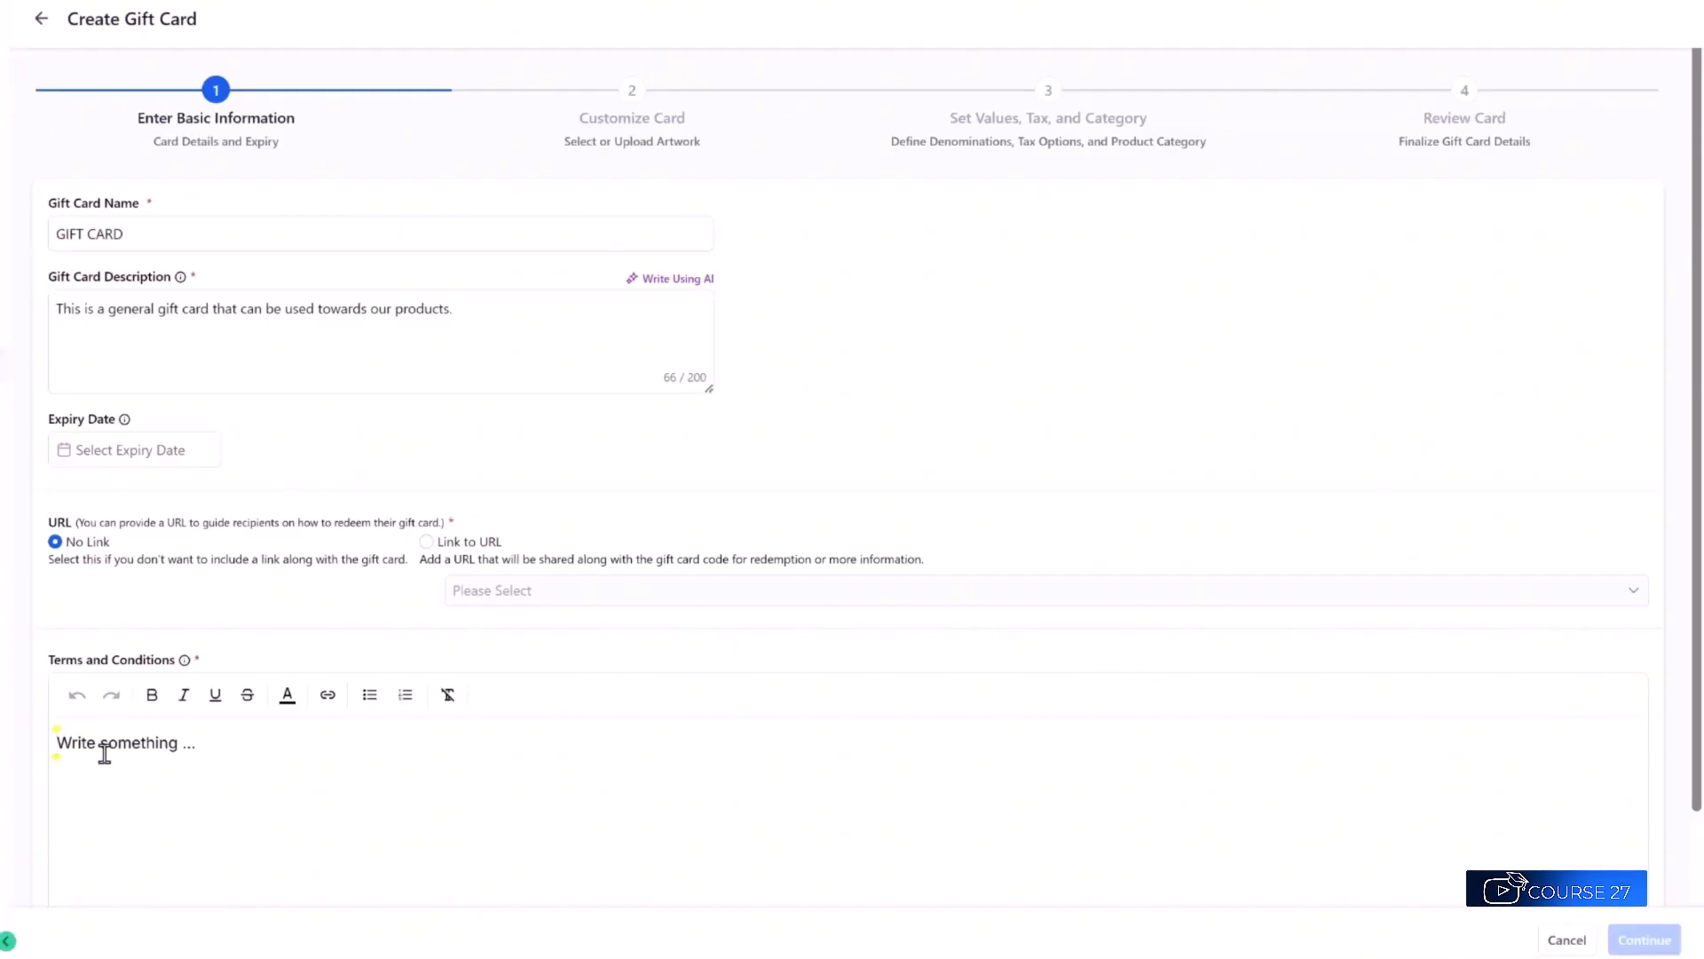
# Replace the terms and conditions text with 'TERMS & CONDITIONS'.
pyautogui.write('Must use within 1 ye')
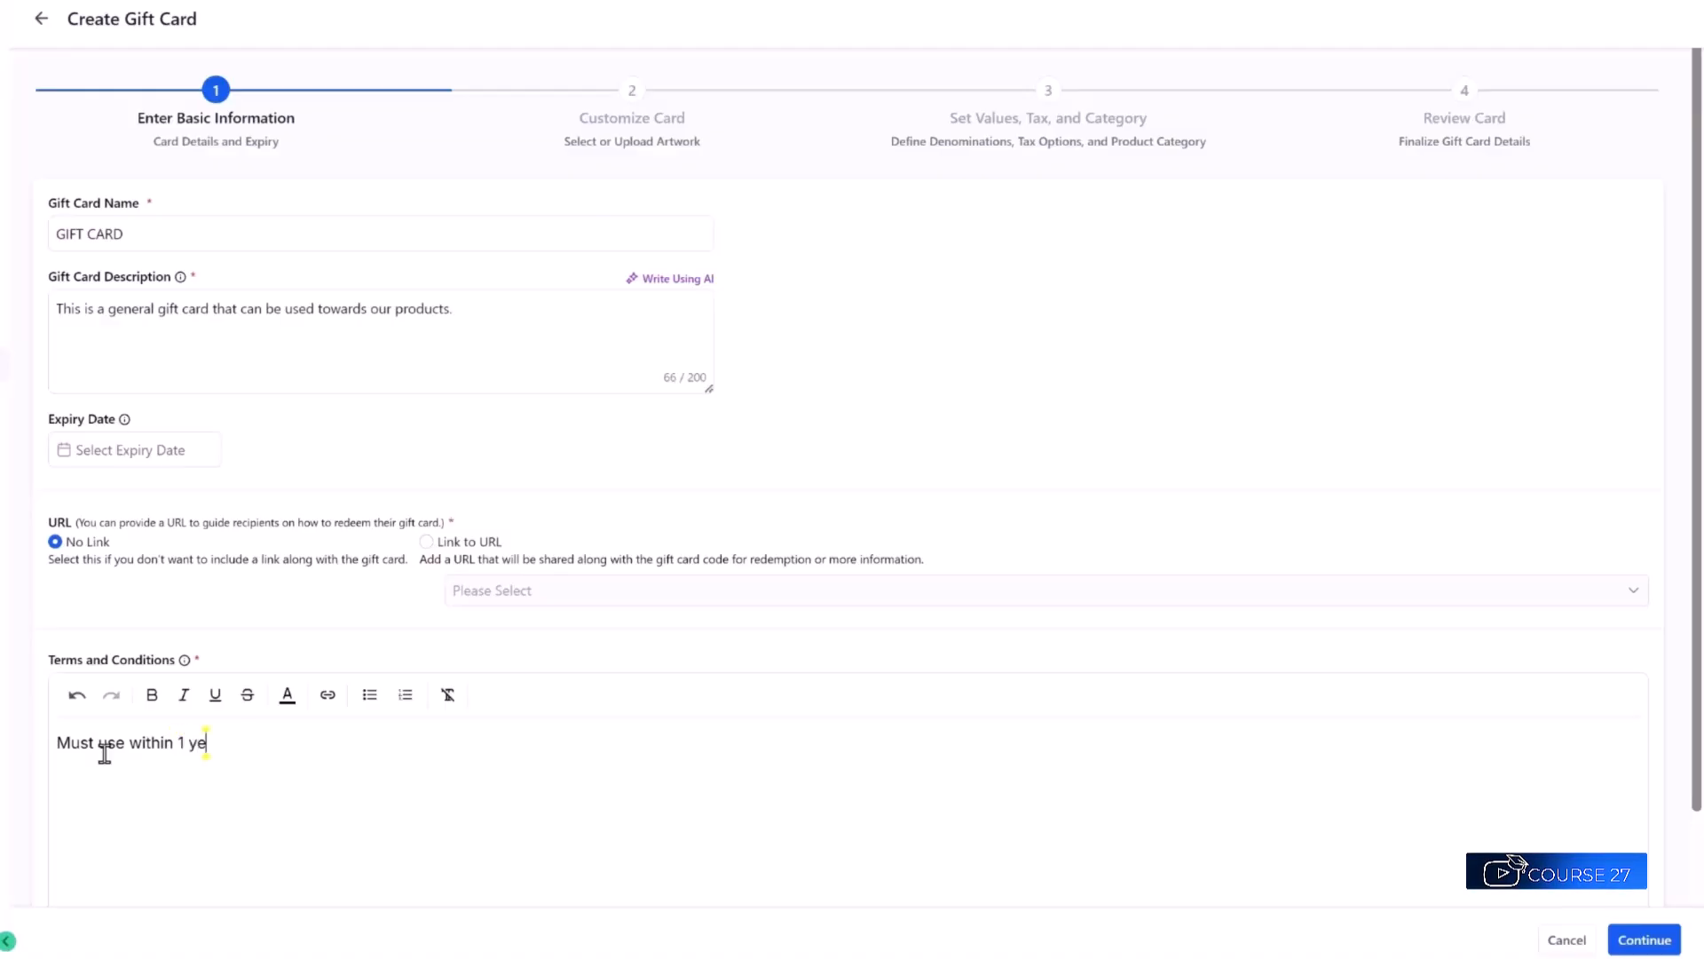
pyautogui.write('ar of purchase da')
pyautogui.hotkey('ctrl', 'a')
pyautogui.press('BackSpace')
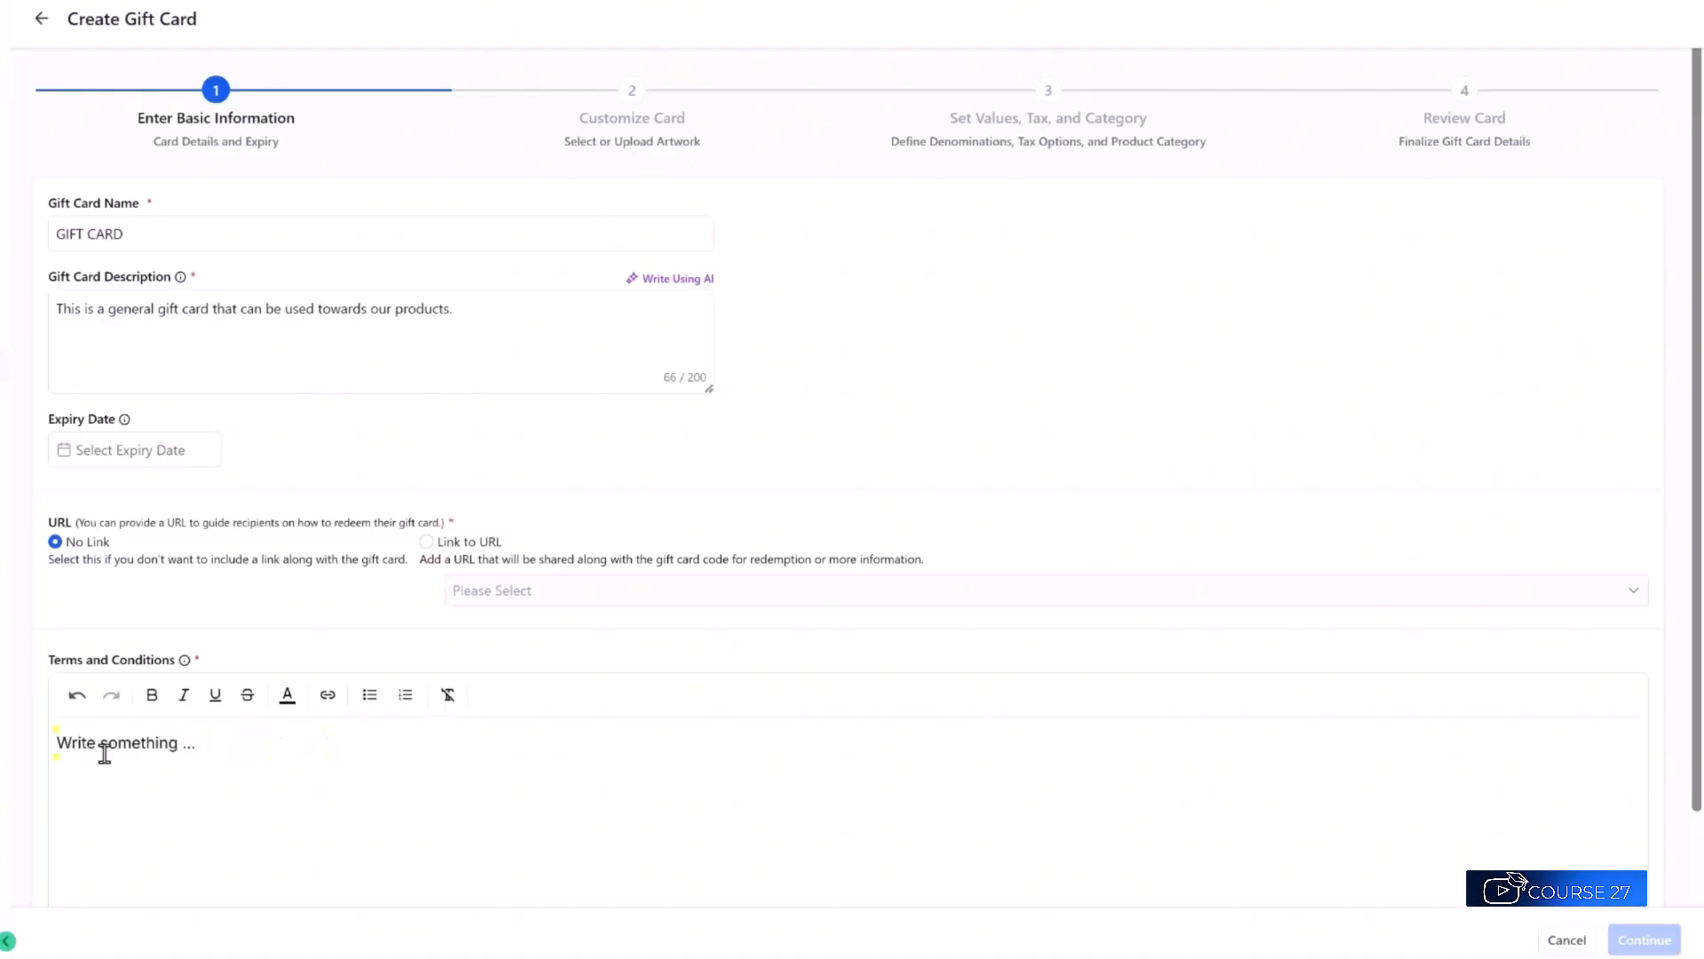
pyautogui.write('Gift Card Doe')
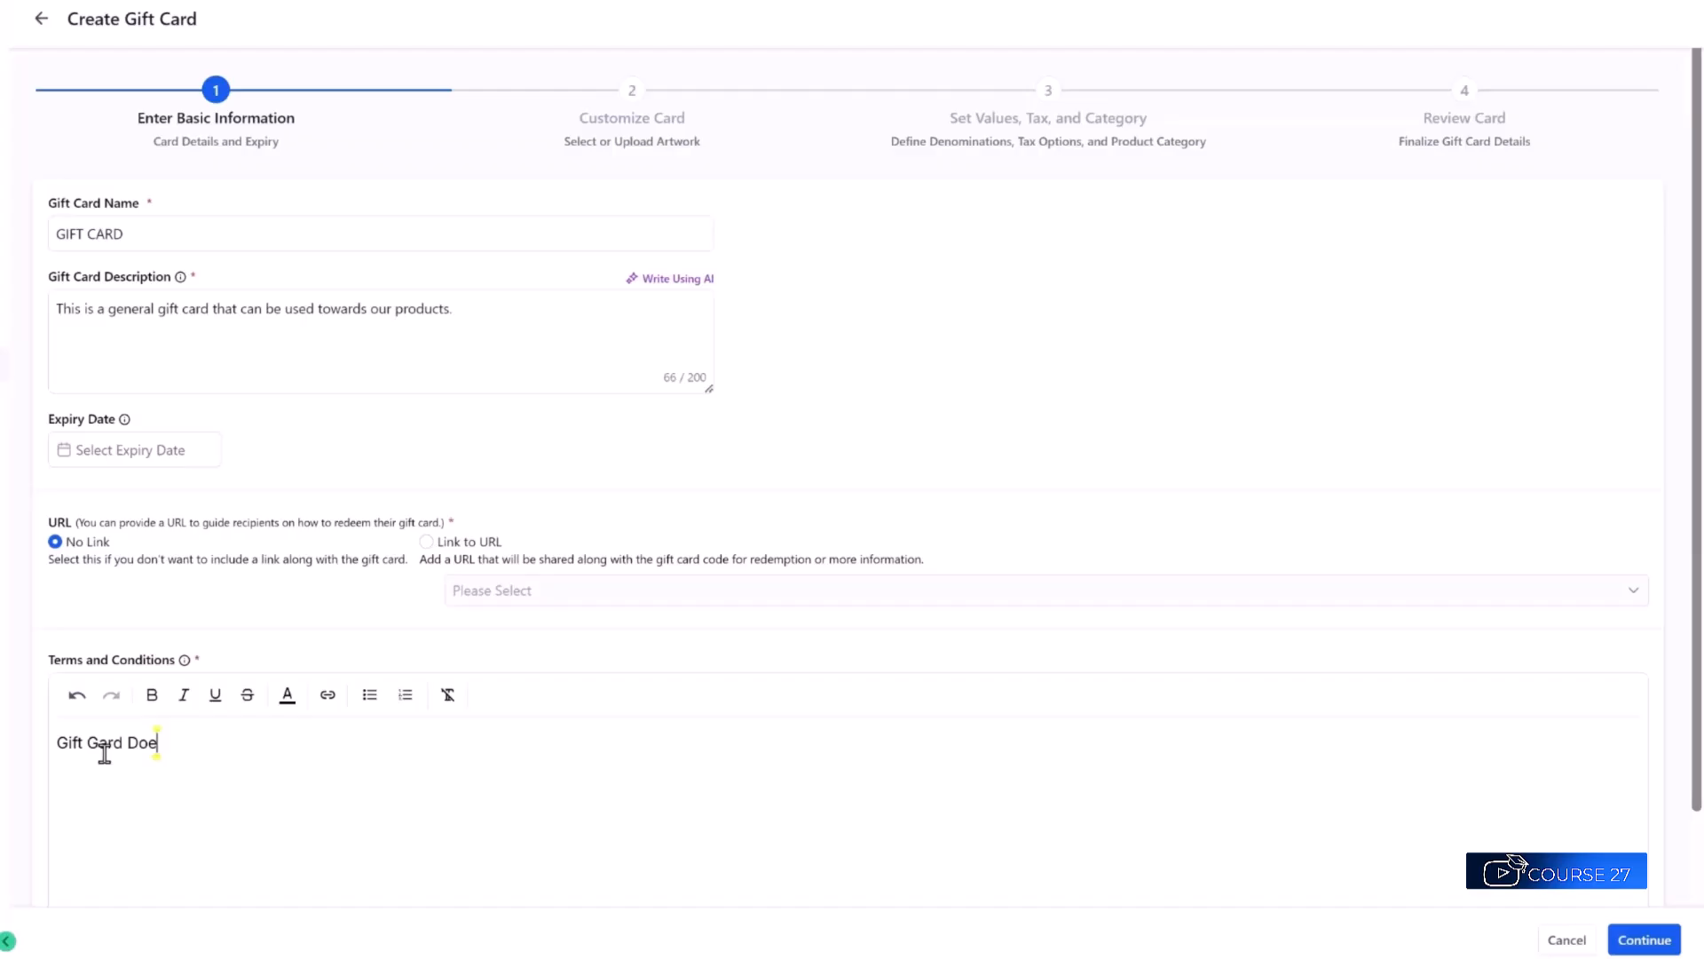
pyautogui.hotkey('ctrl', 'a')
pyautogui.press('BackSpace')
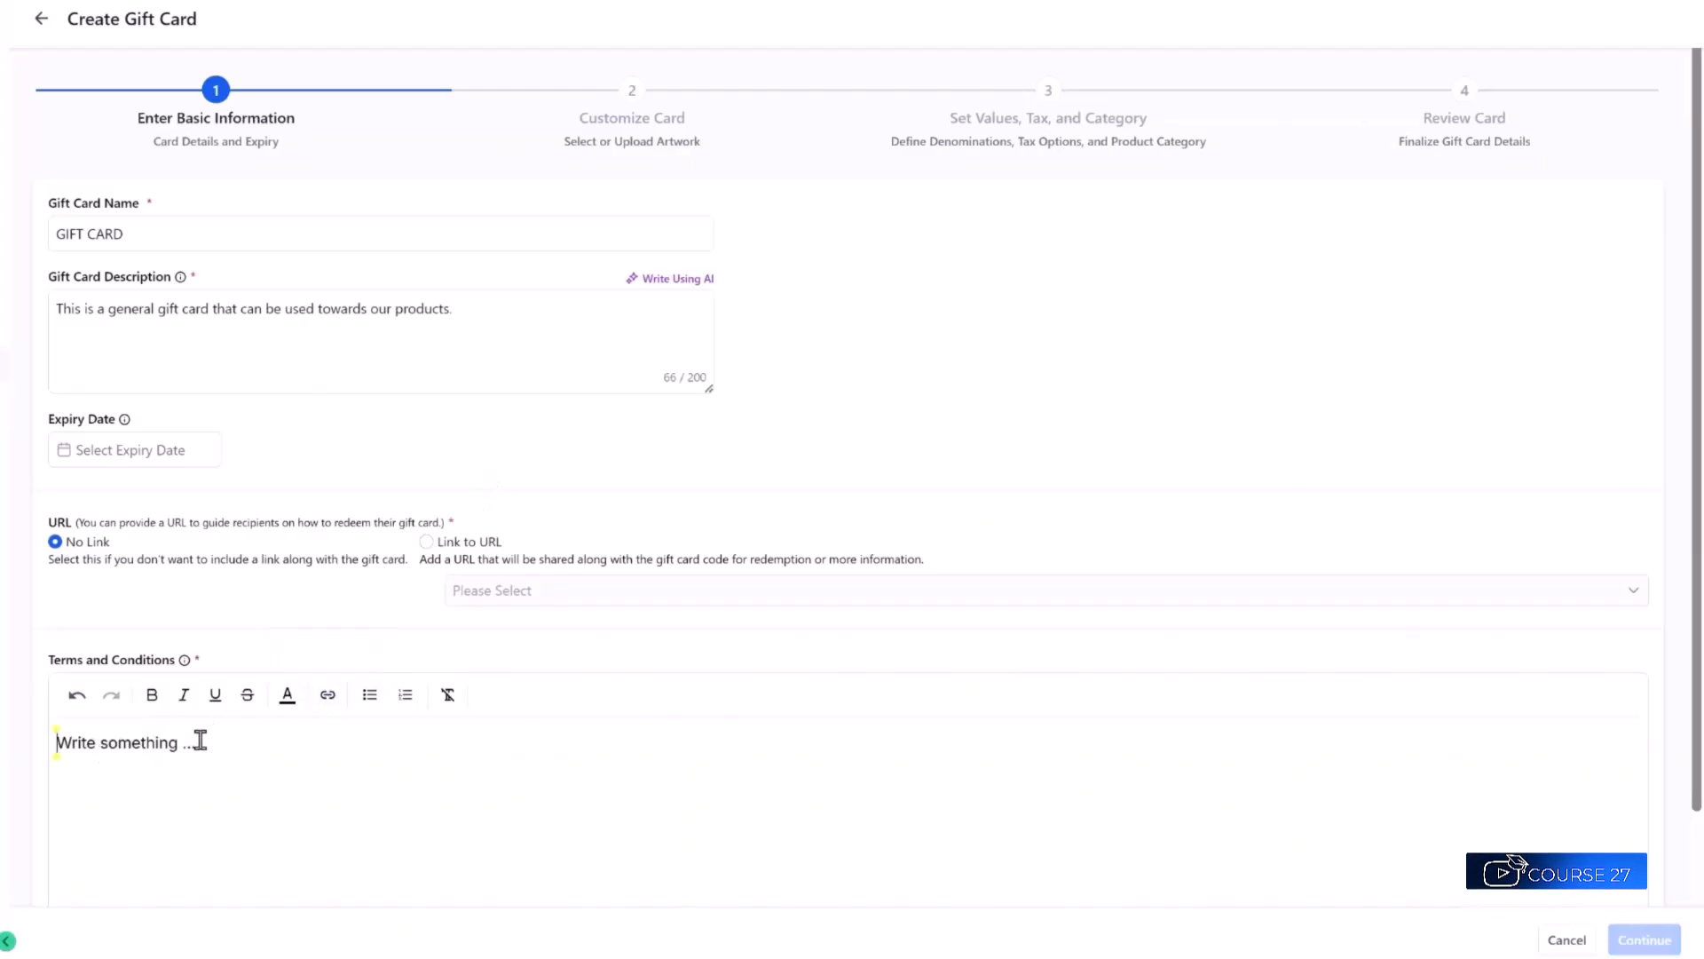
pyautogui.write('TERMS & CONDITIO')
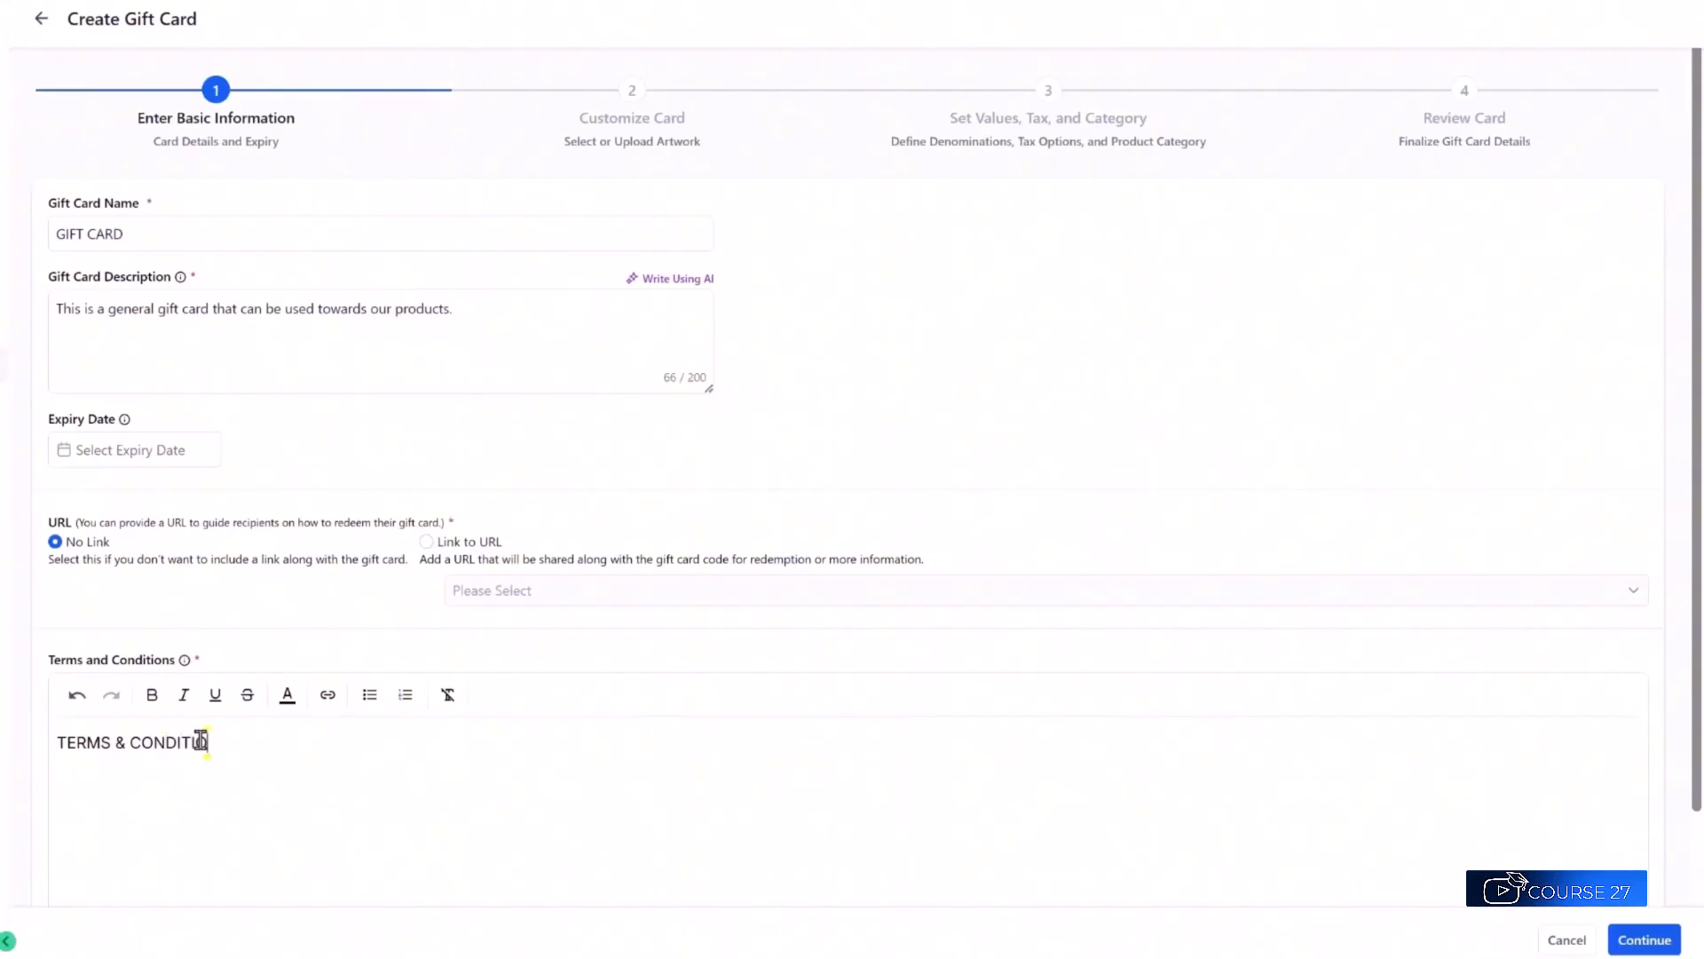
pyautogui.write('NS')
# Dismiss the Embed Link dialog without adding a link and continue to Customize Card.
pyautogui.click(332, 704)
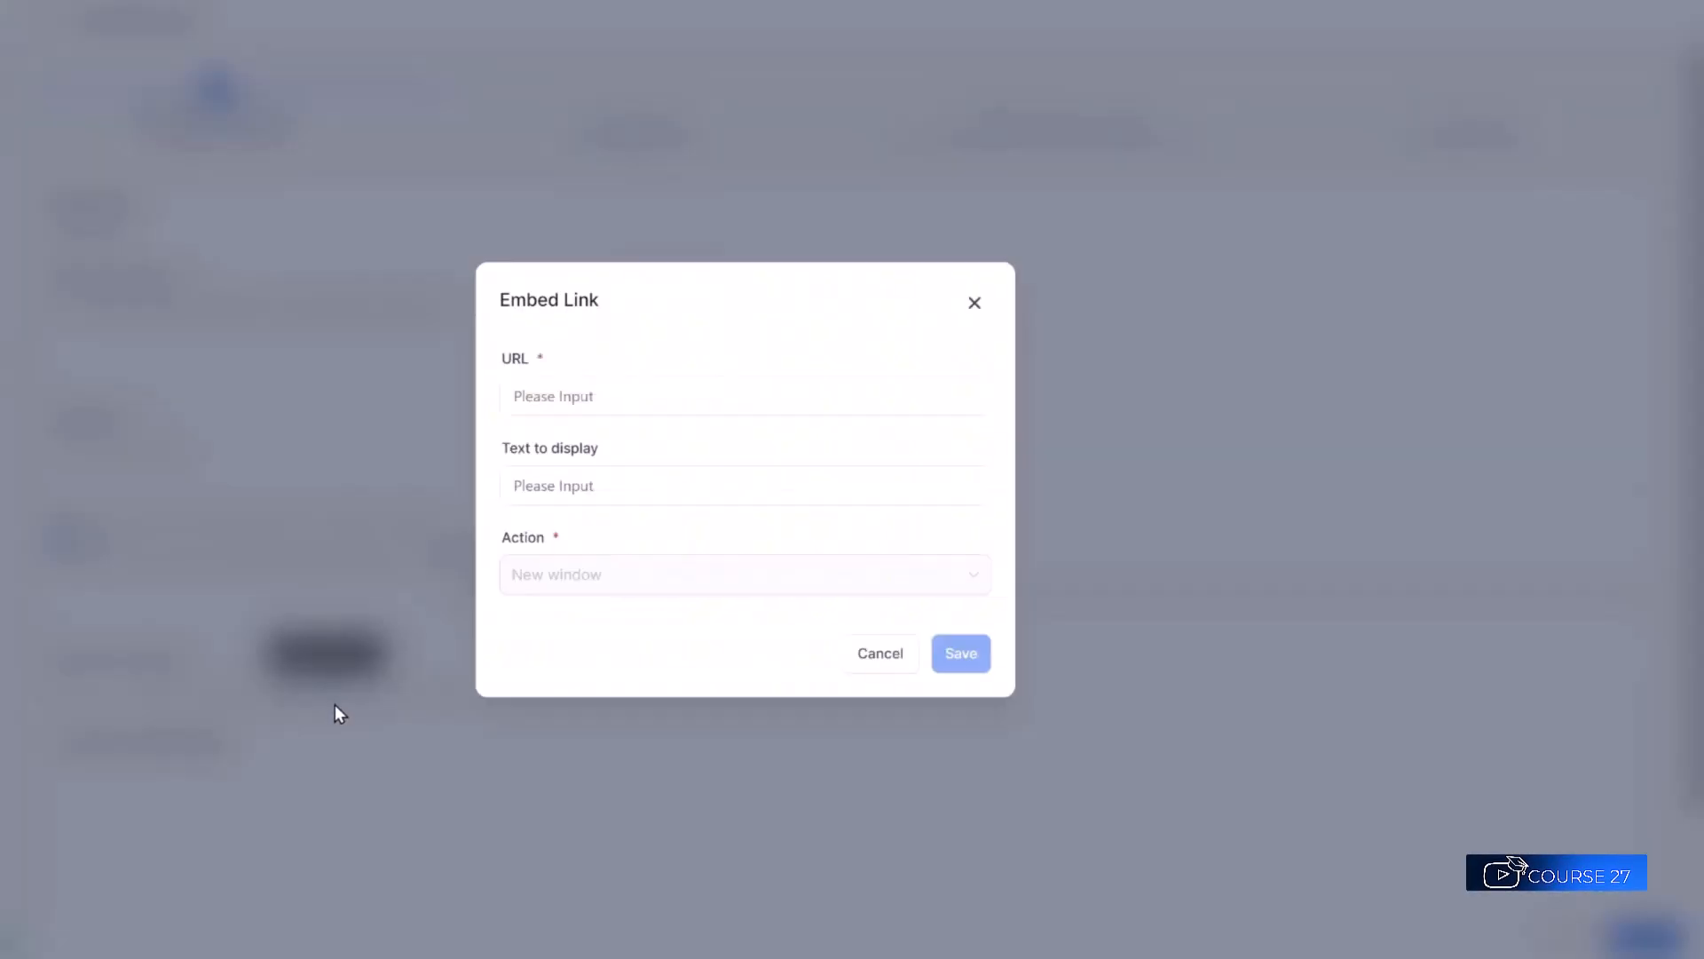
pyautogui.click(581, 479)
pyautogui.click(881, 664)
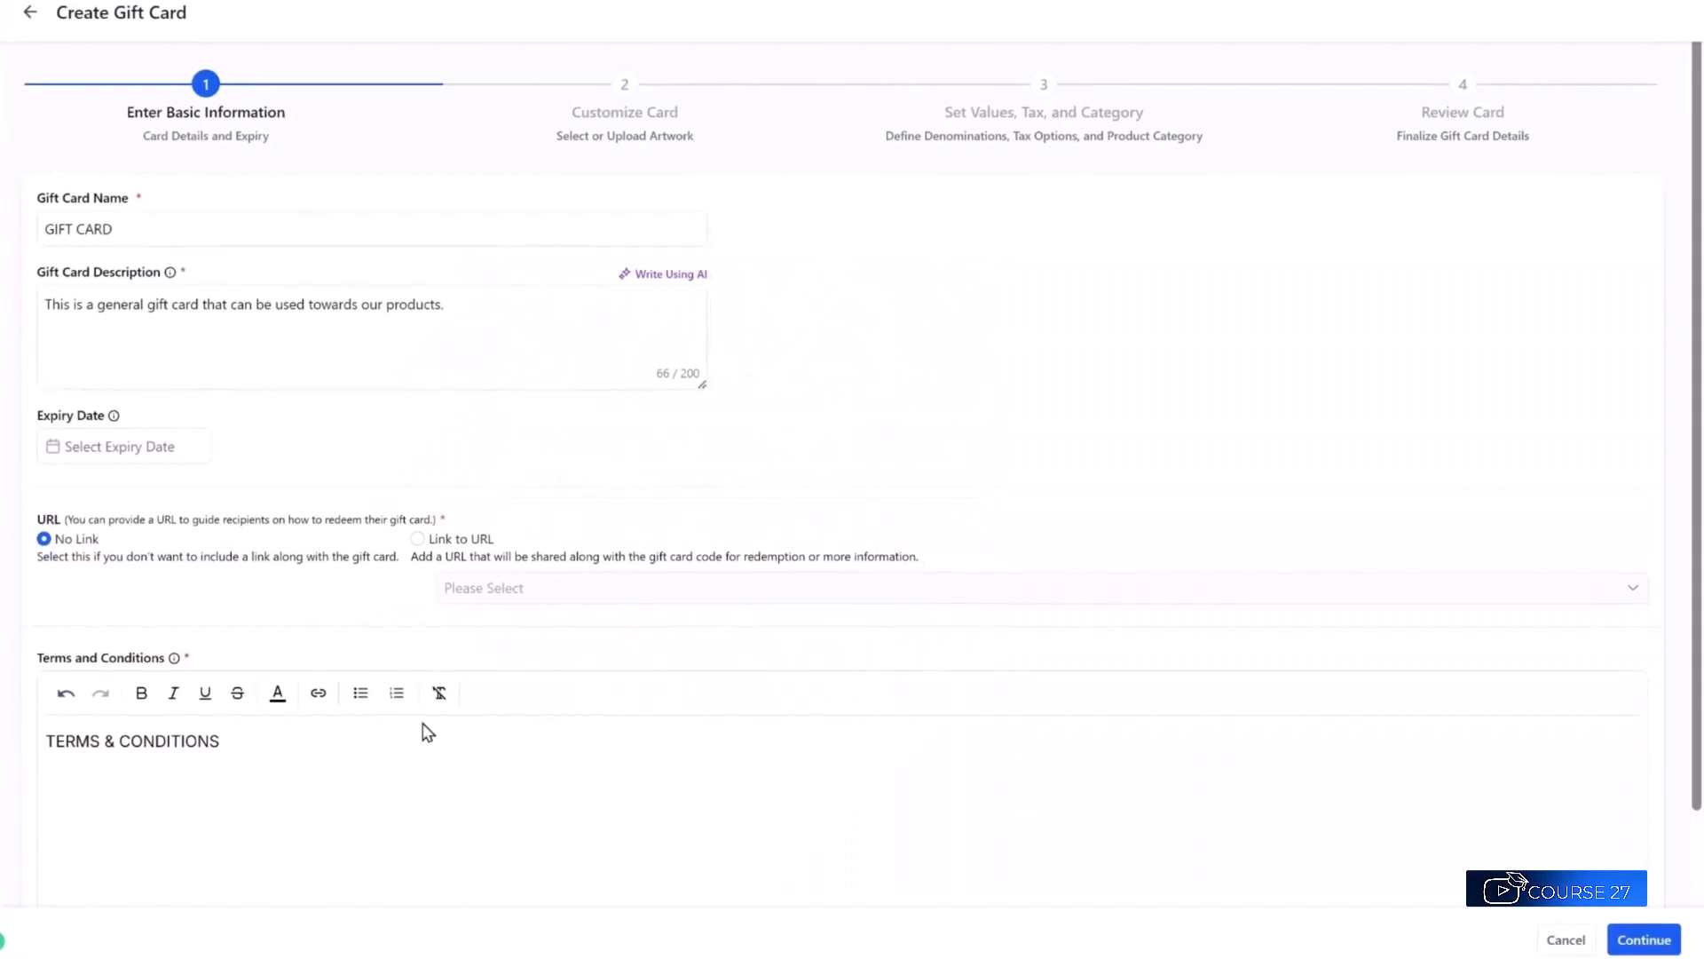
pyautogui.click(1629, 943)
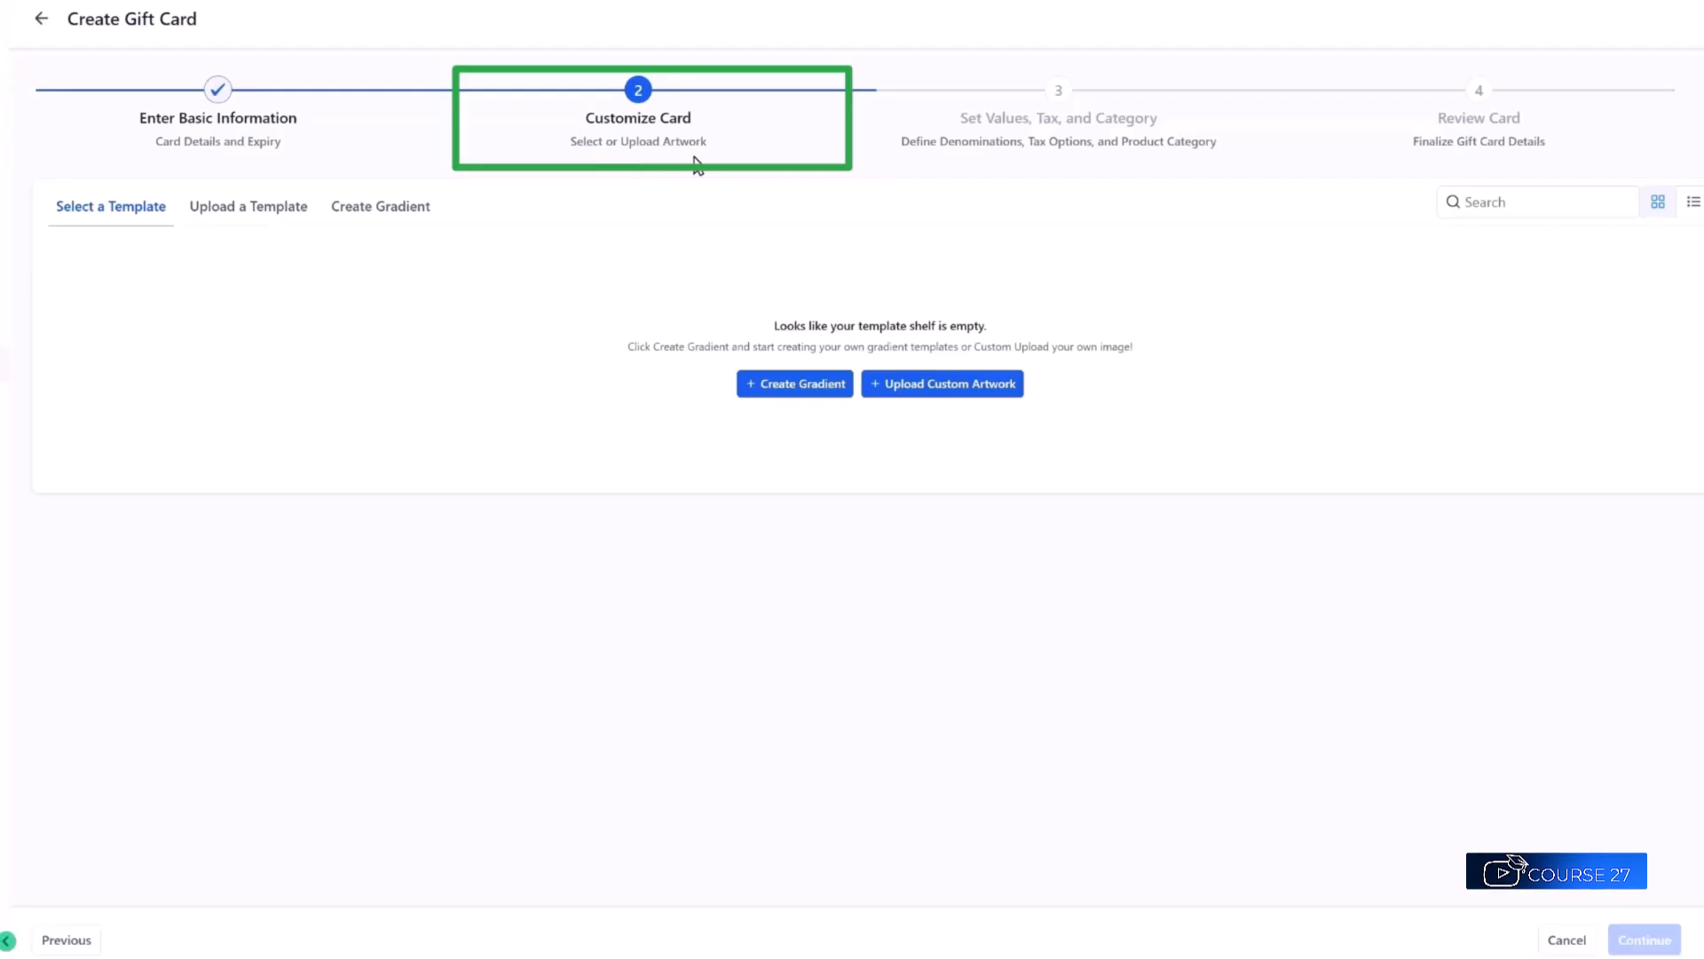
pyautogui.click(786, 395)
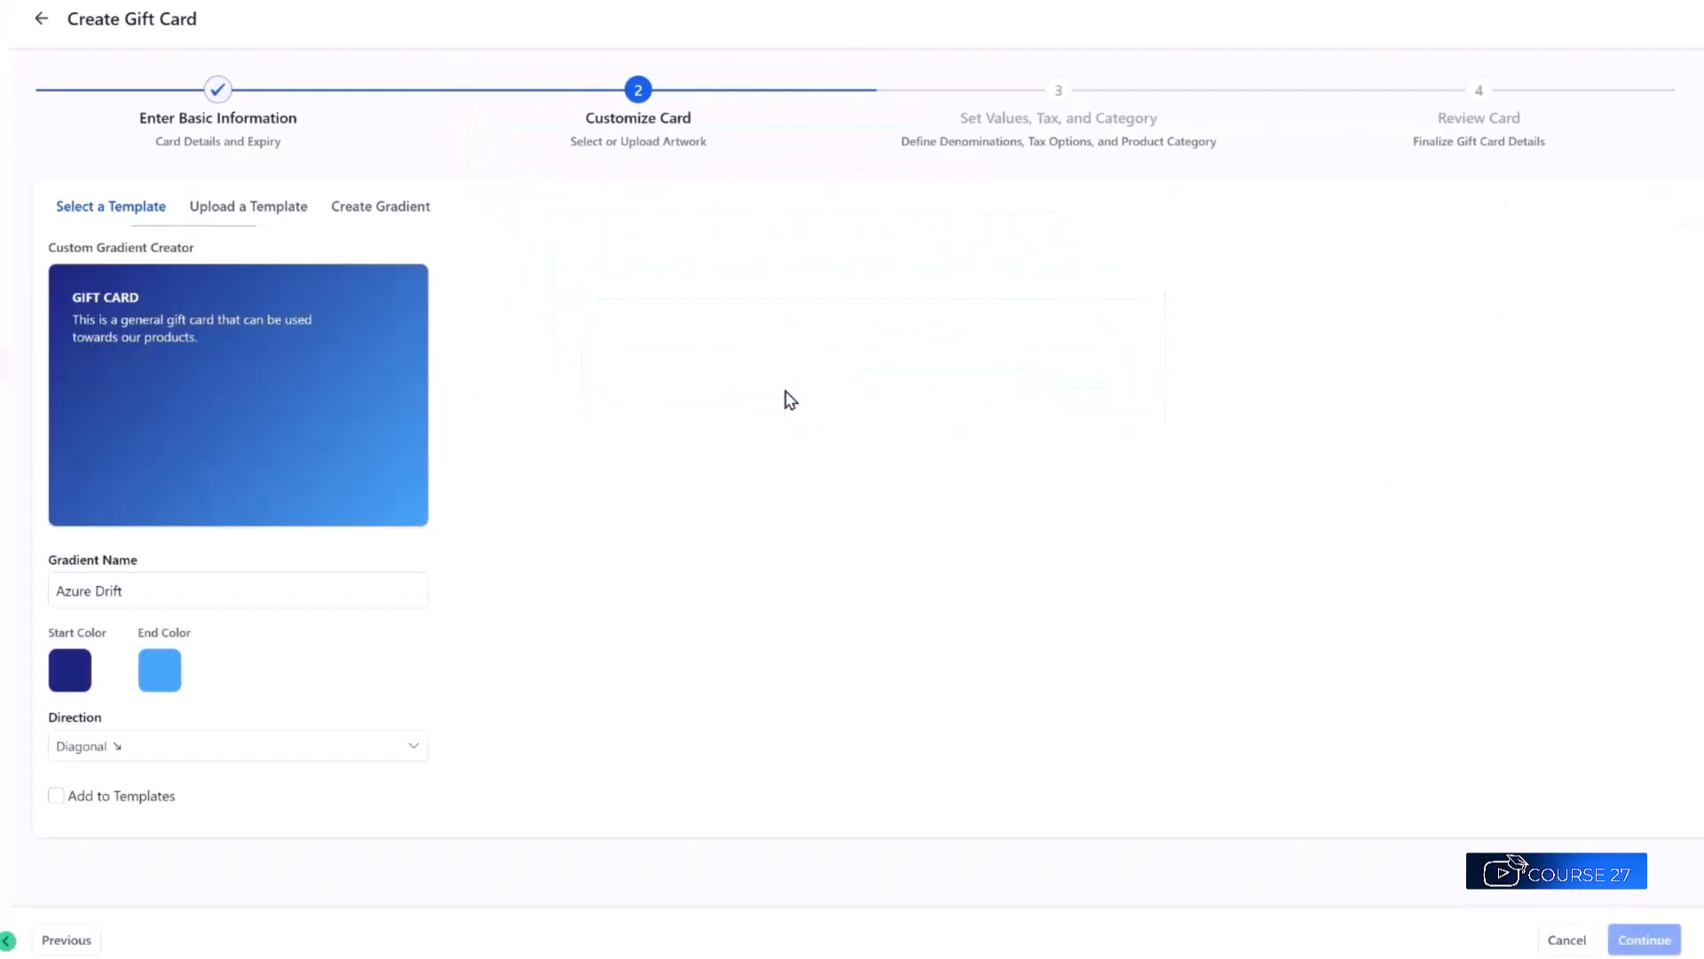
pyautogui.click(70, 672)
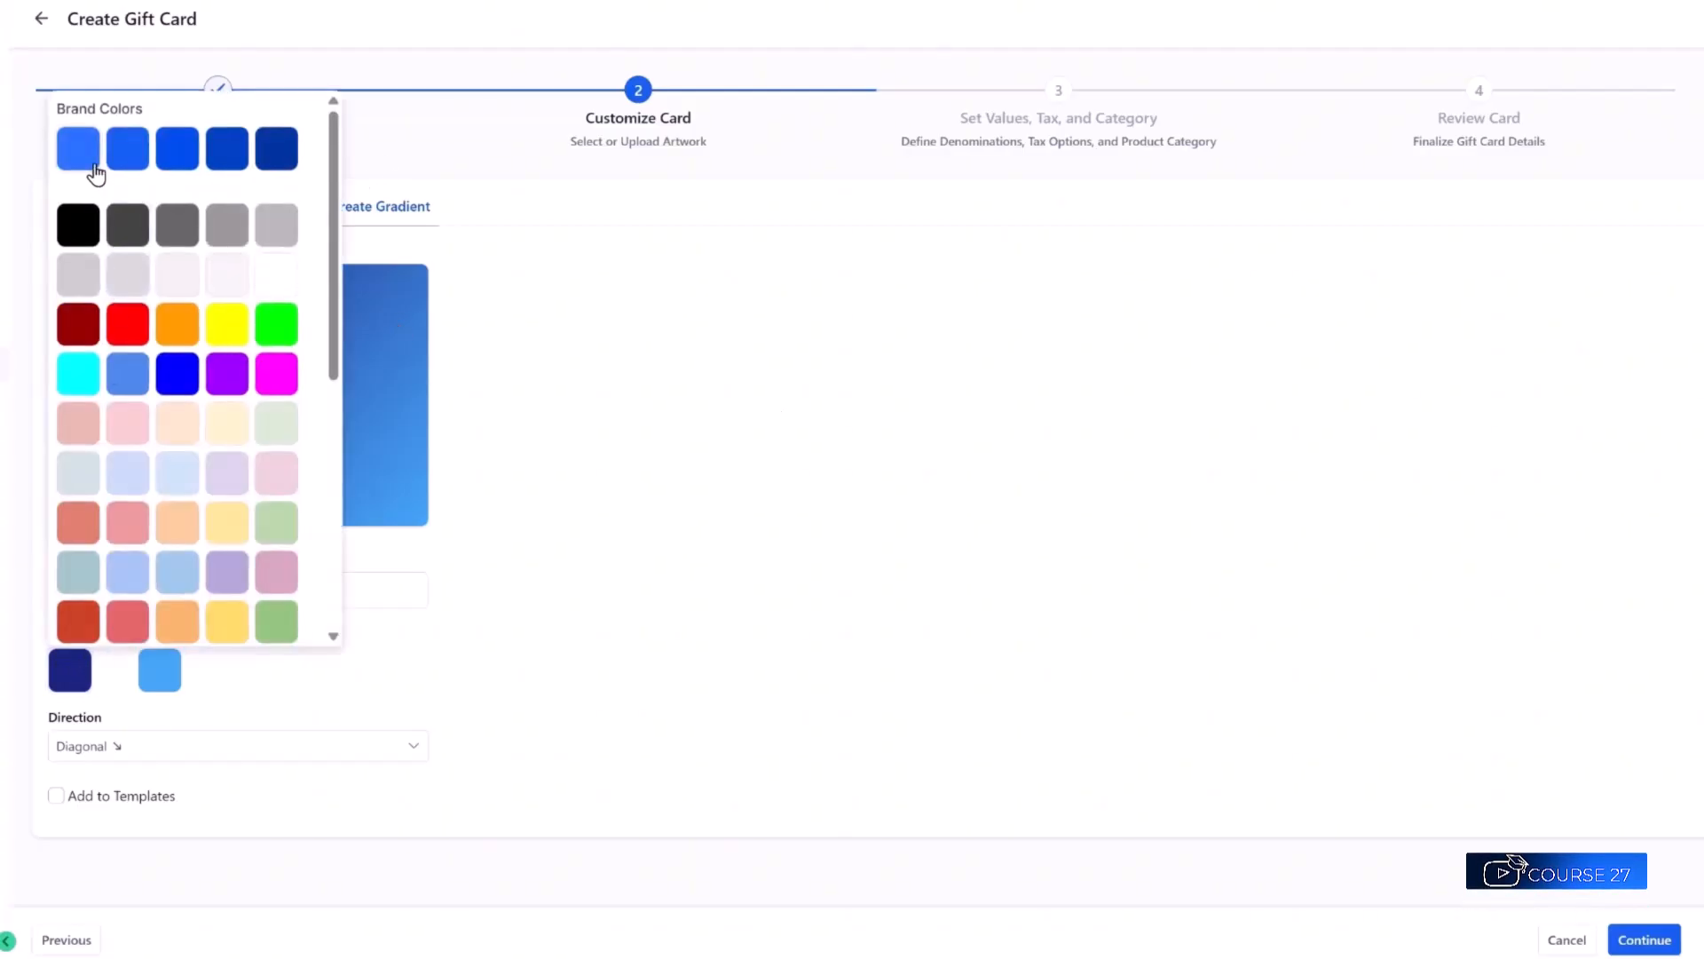
pyautogui.click(277, 146)
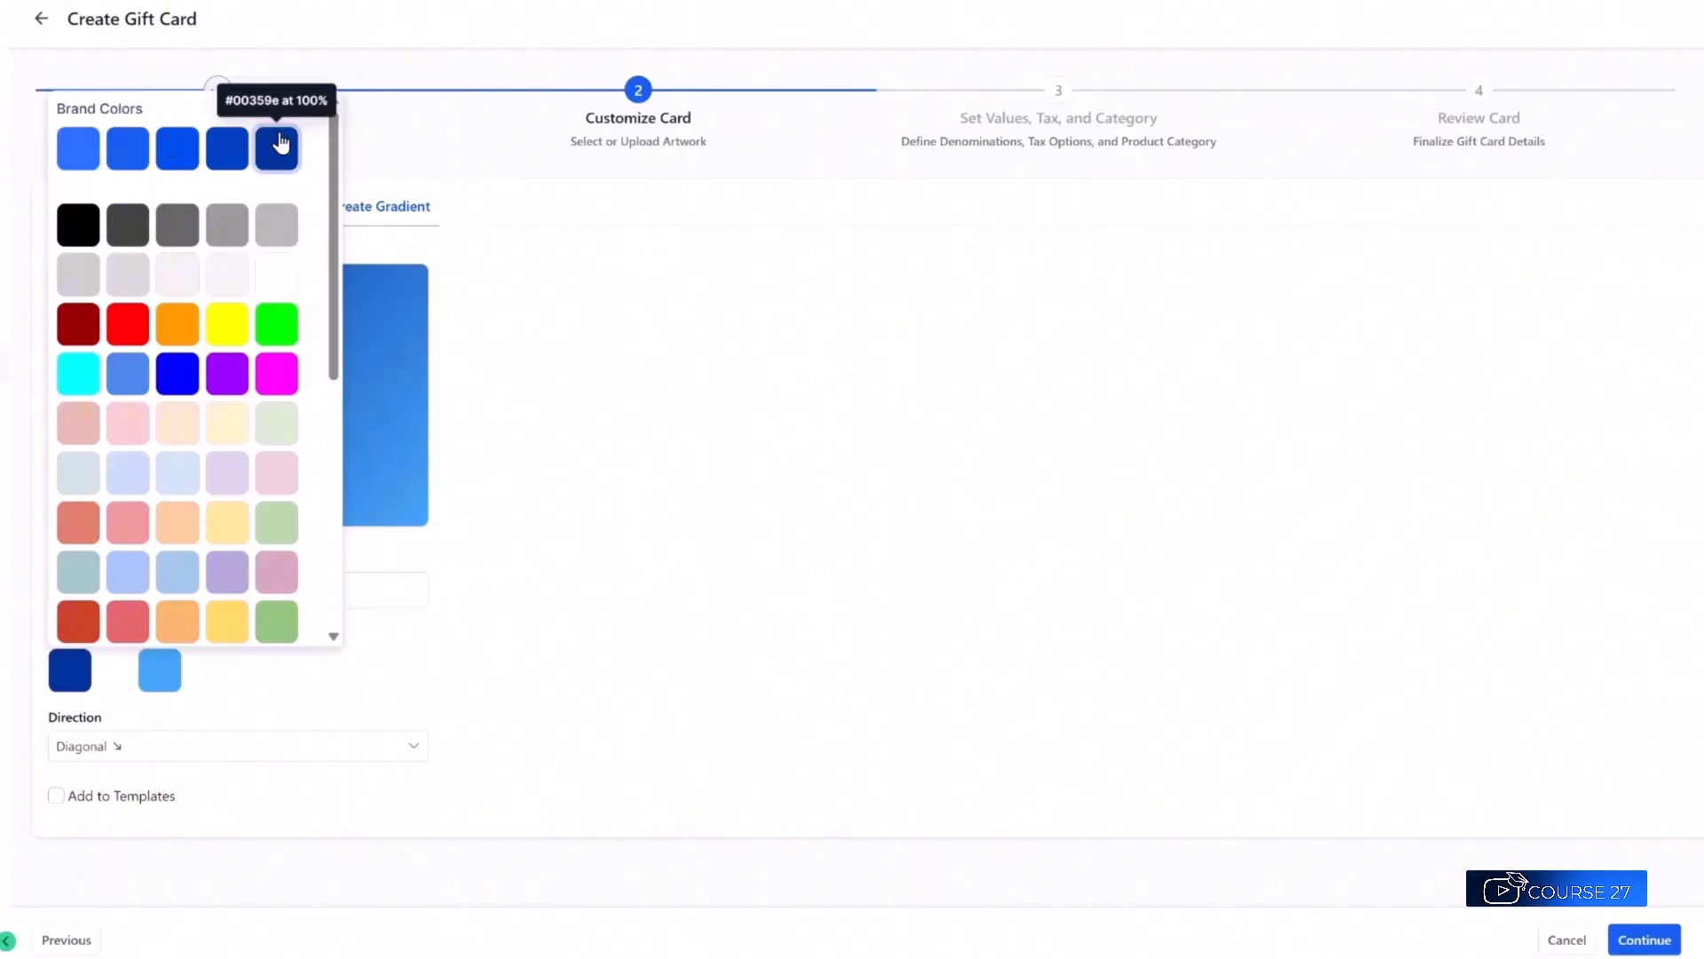
pyautogui.click(79, 374)
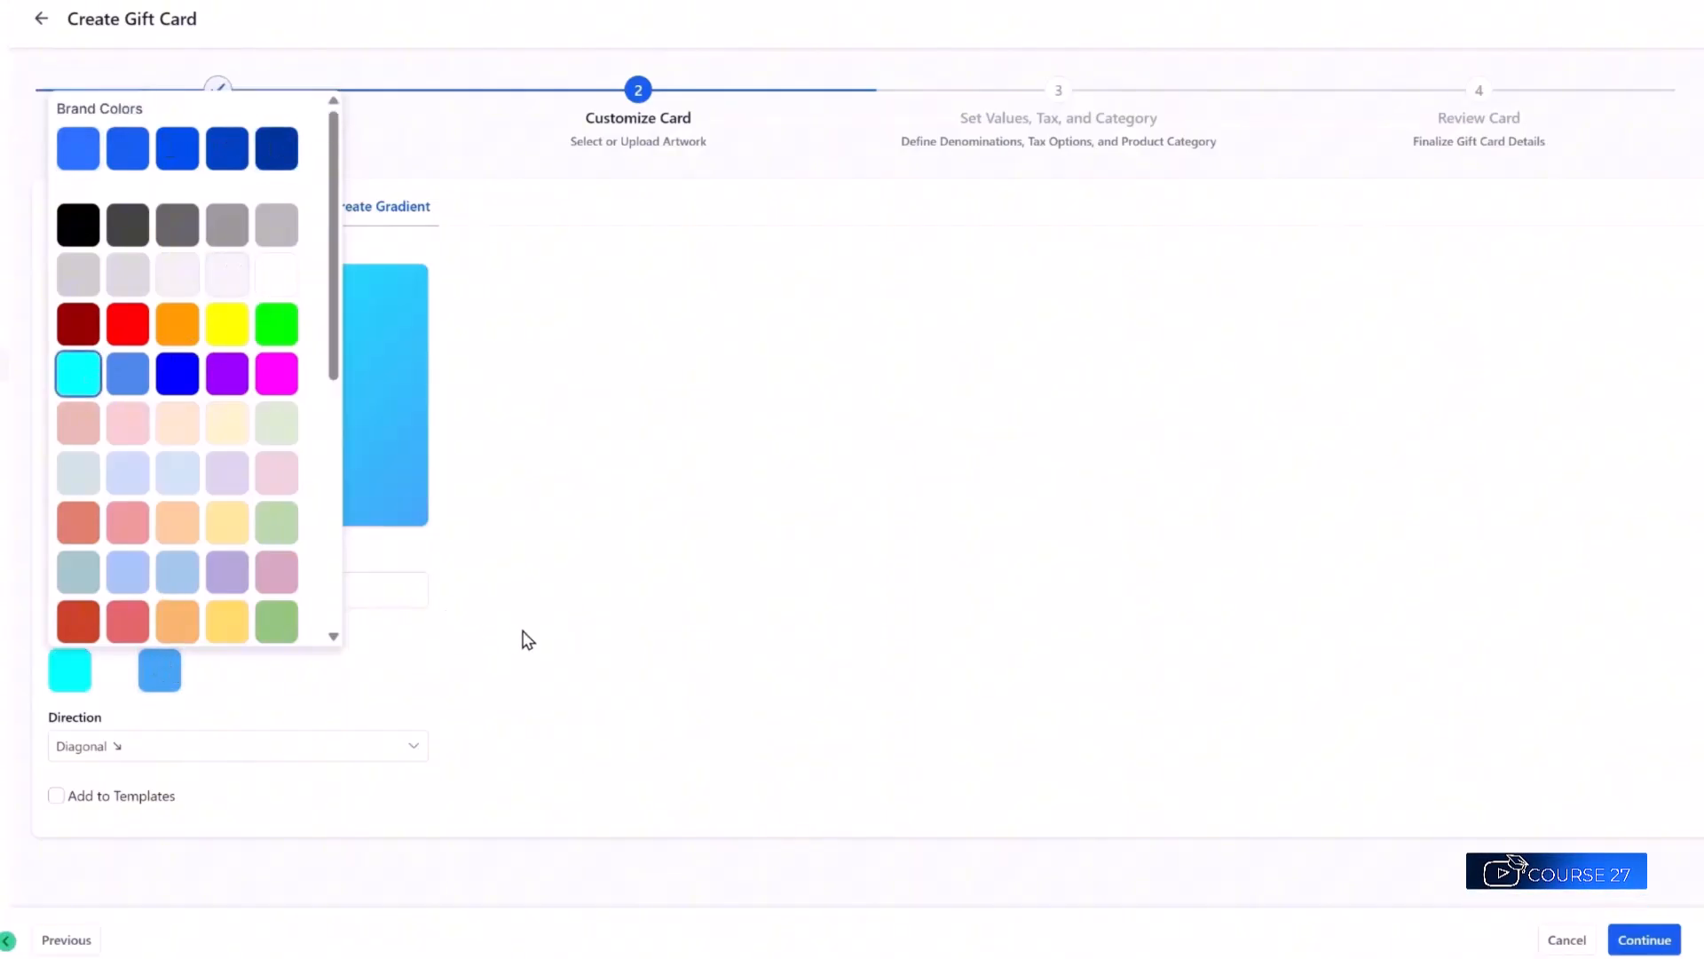
pyautogui.click(528, 639)
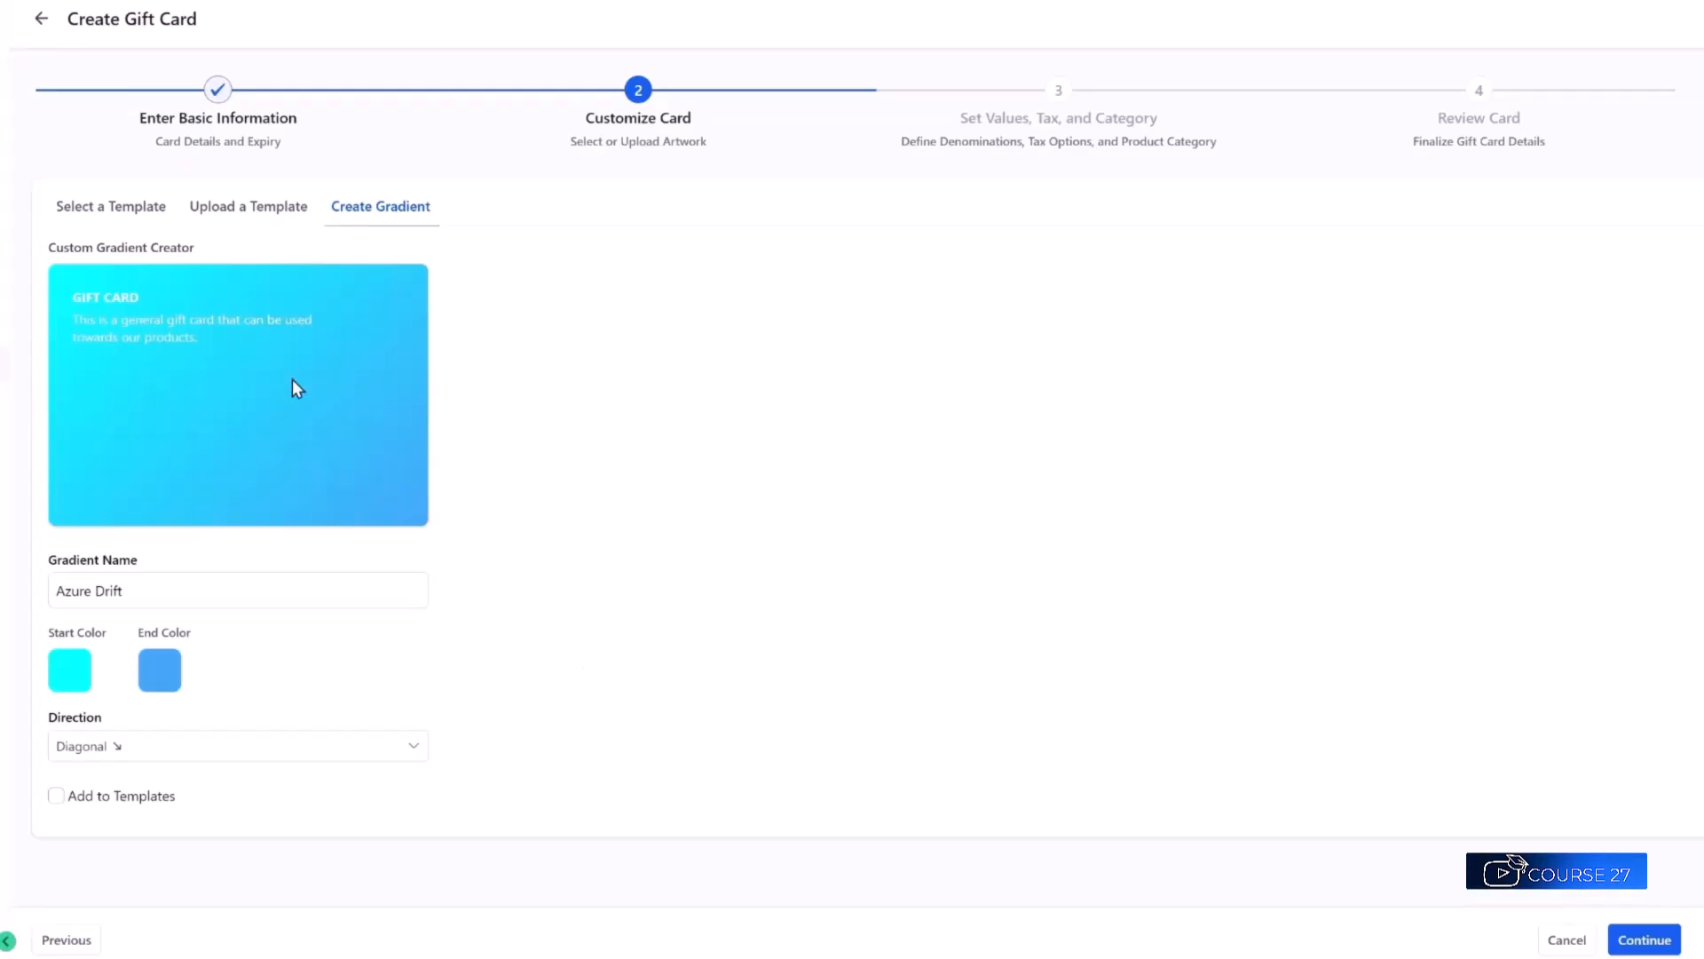
pyautogui.moveTo(124, 588); pyautogui.dragTo(43, 599)
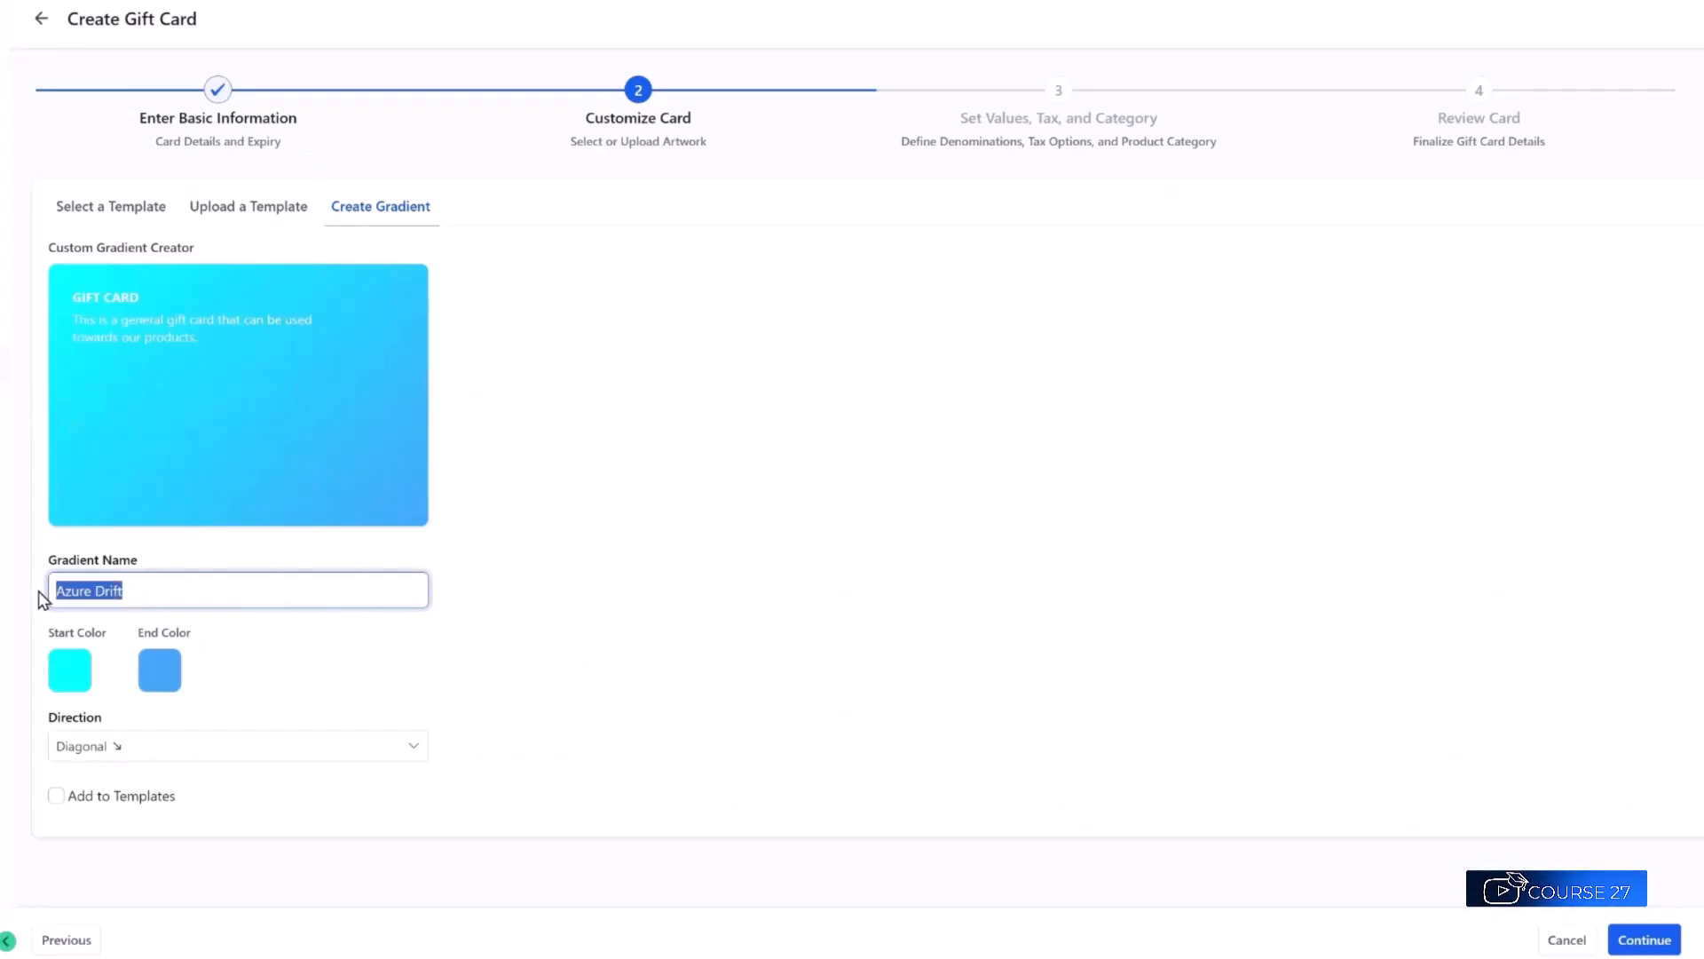
pyautogui.click(107, 742)
pyautogui.click(74, 866)
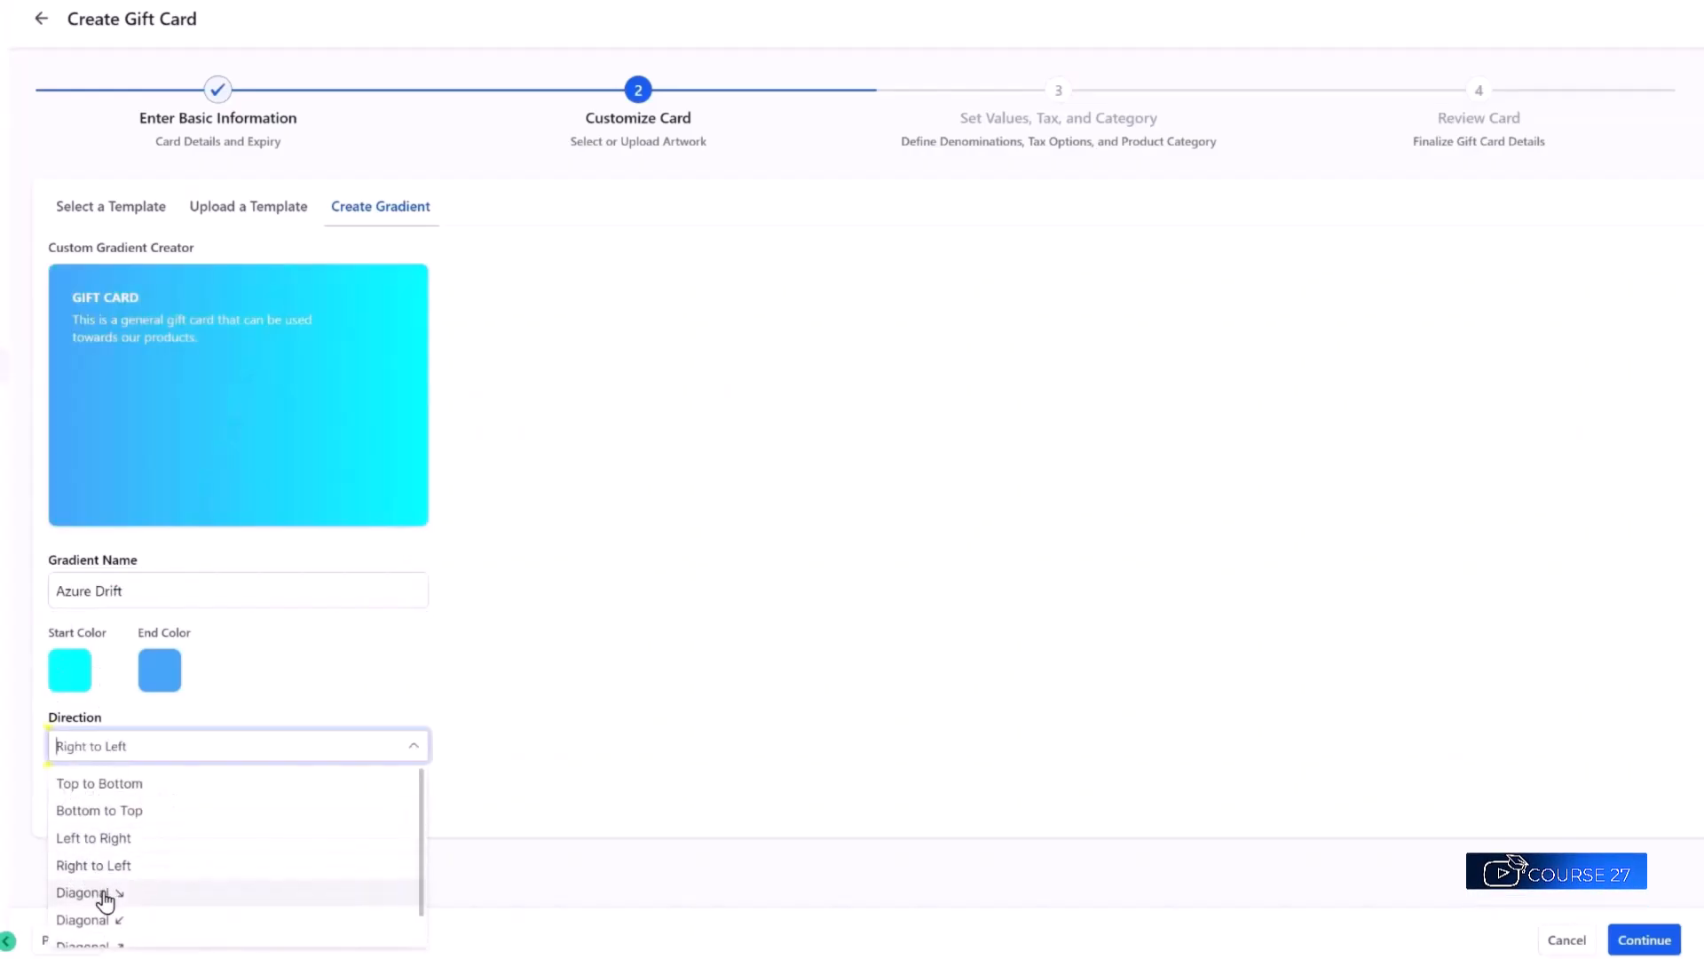
pyautogui.click(104, 895)
pyautogui.click(128, 783)
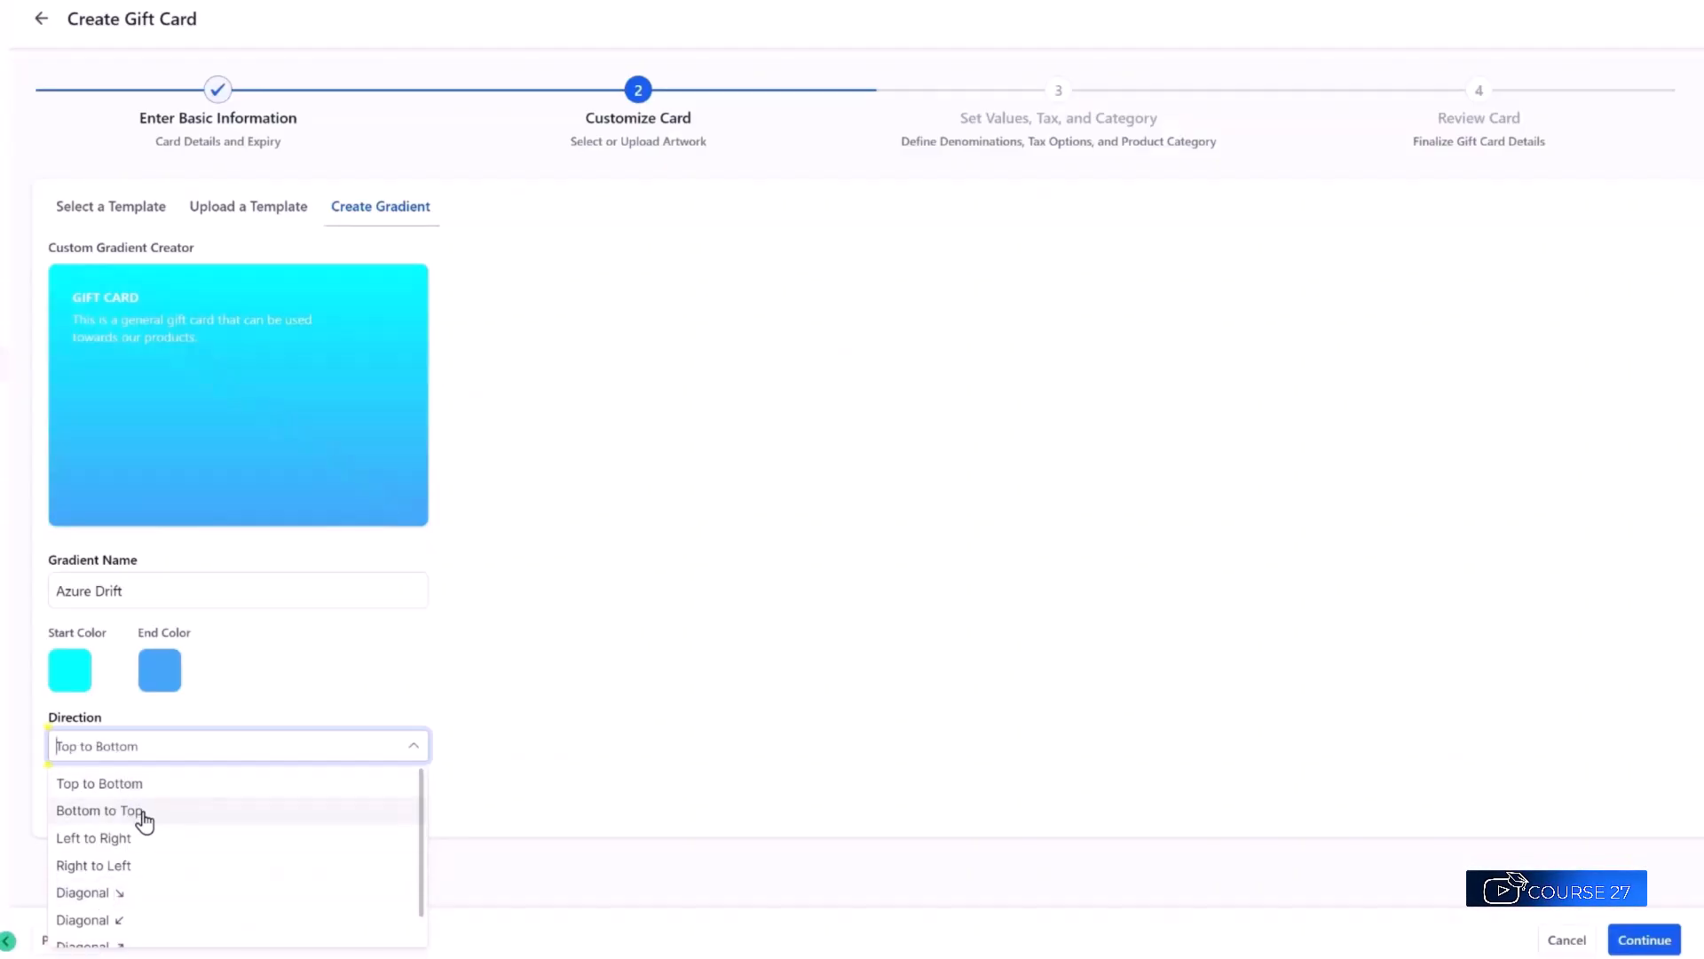
pyautogui.scroll(-2, 107, 887)
pyautogui.click(103, 924)
pyautogui.click(218, 692)
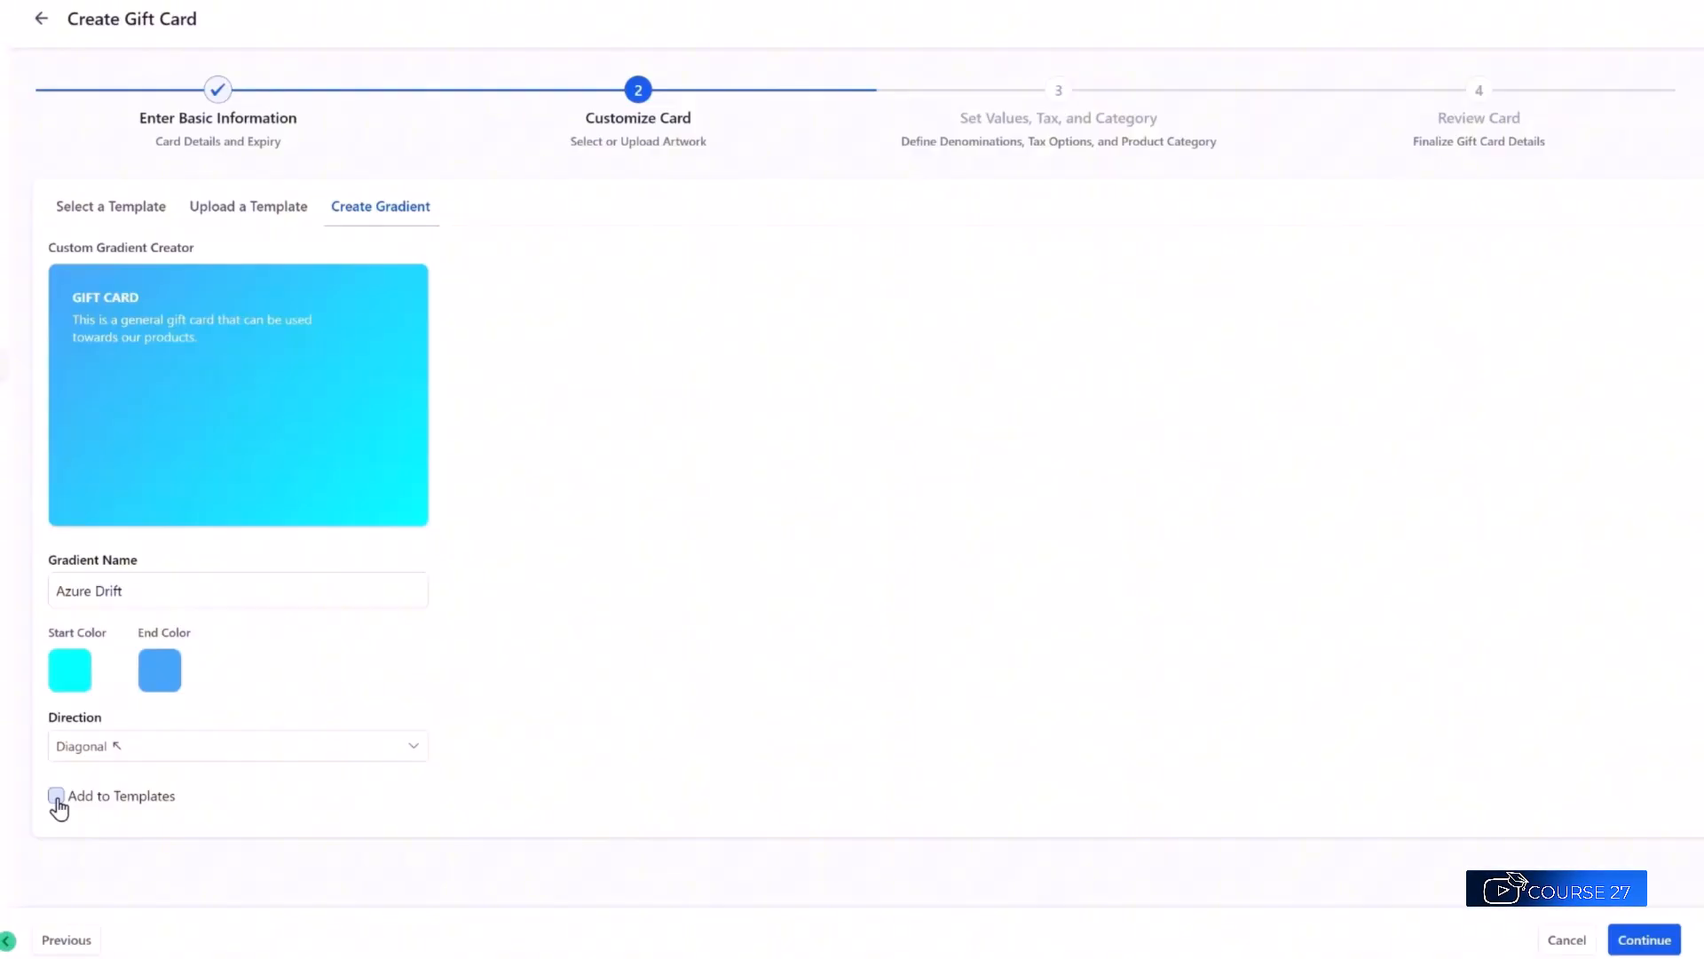
pyautogui.click(124, 211)
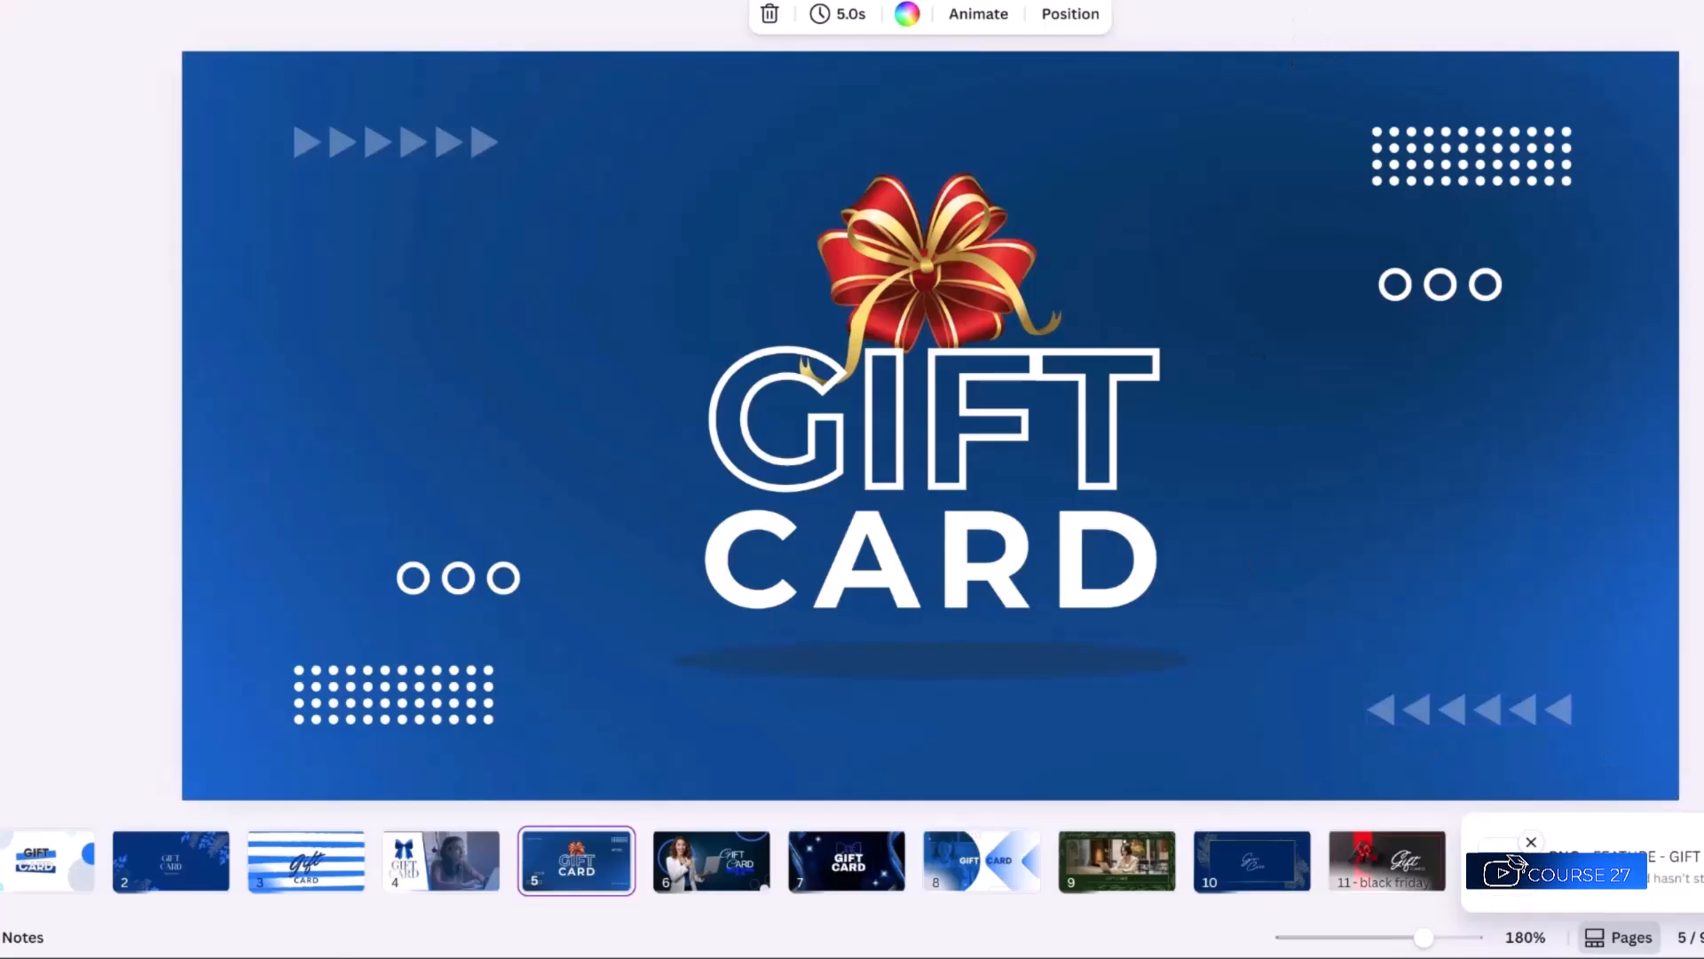
pyautogui.click(1531, 842)
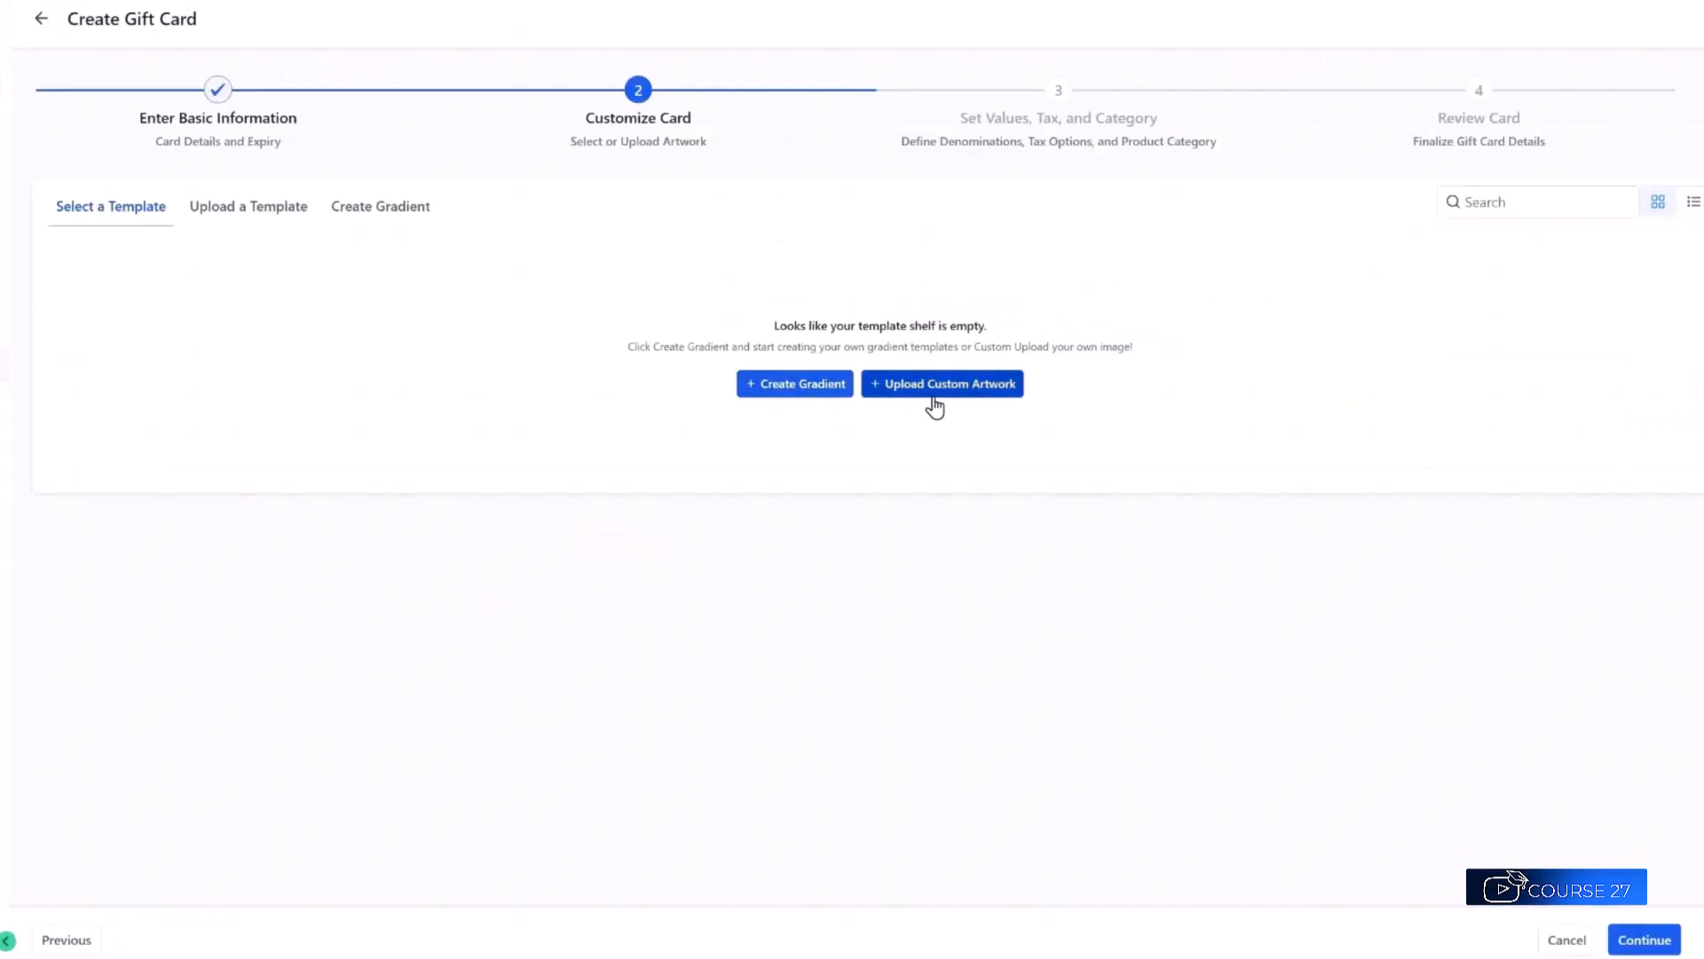
# Upload the blue gift card image through Media Storage as custom artwork and continue.
pyautogui.click(948, 391)
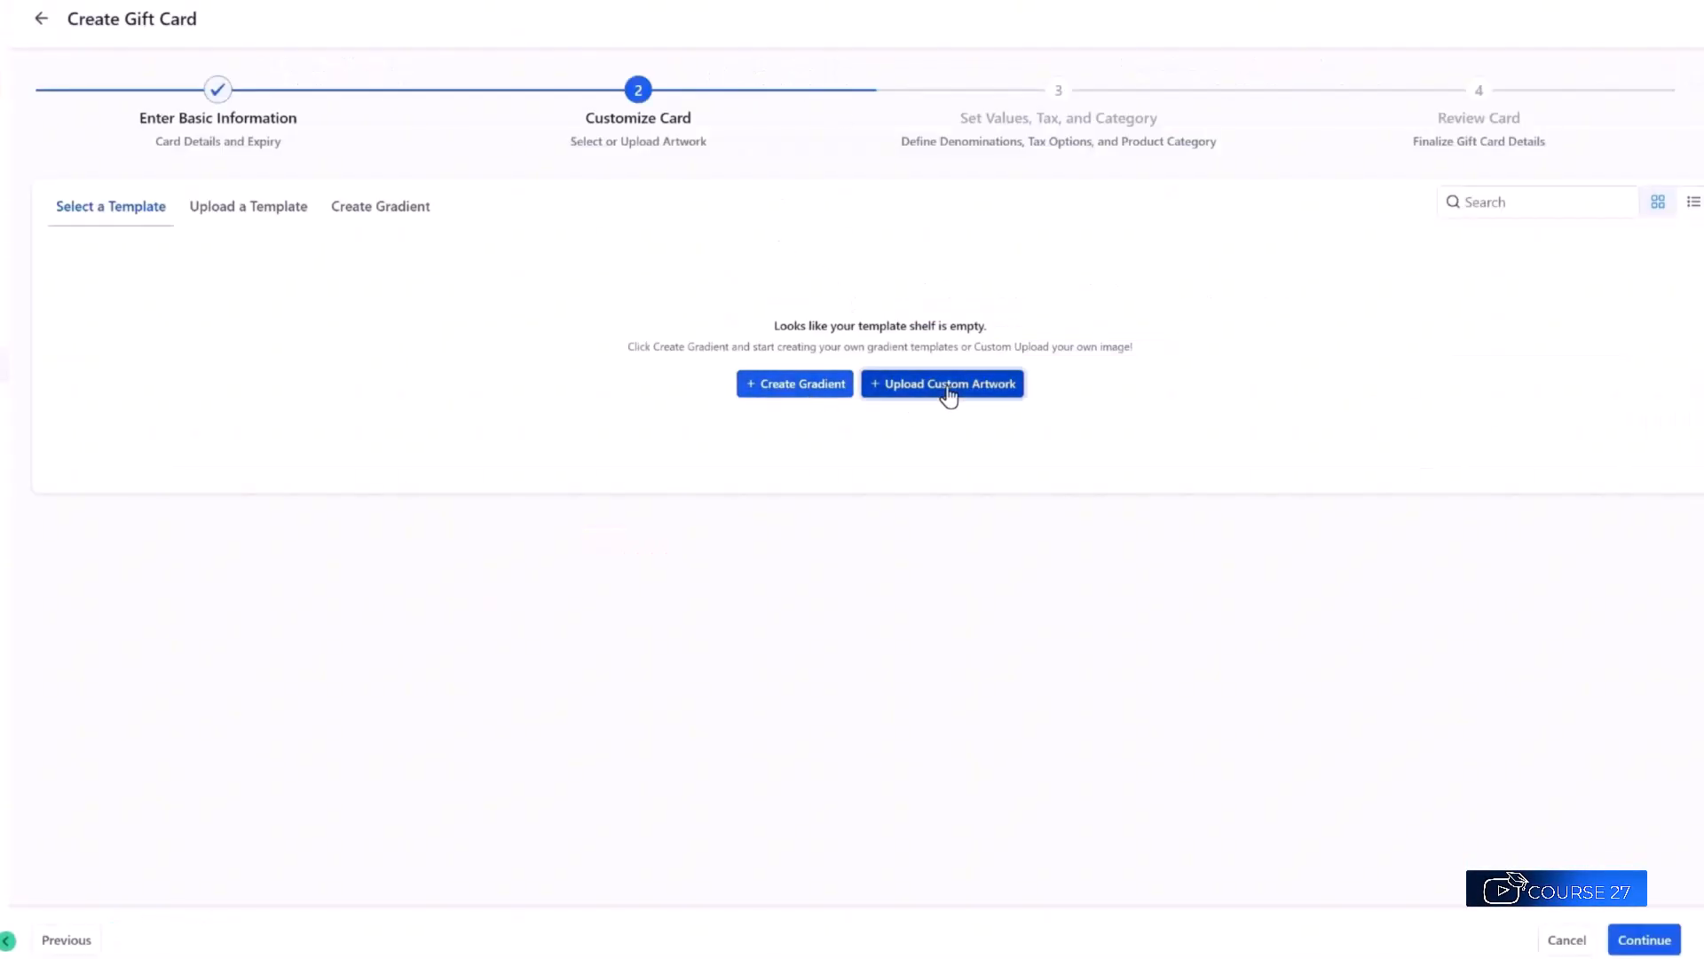
pyautogui.click(957, 589)
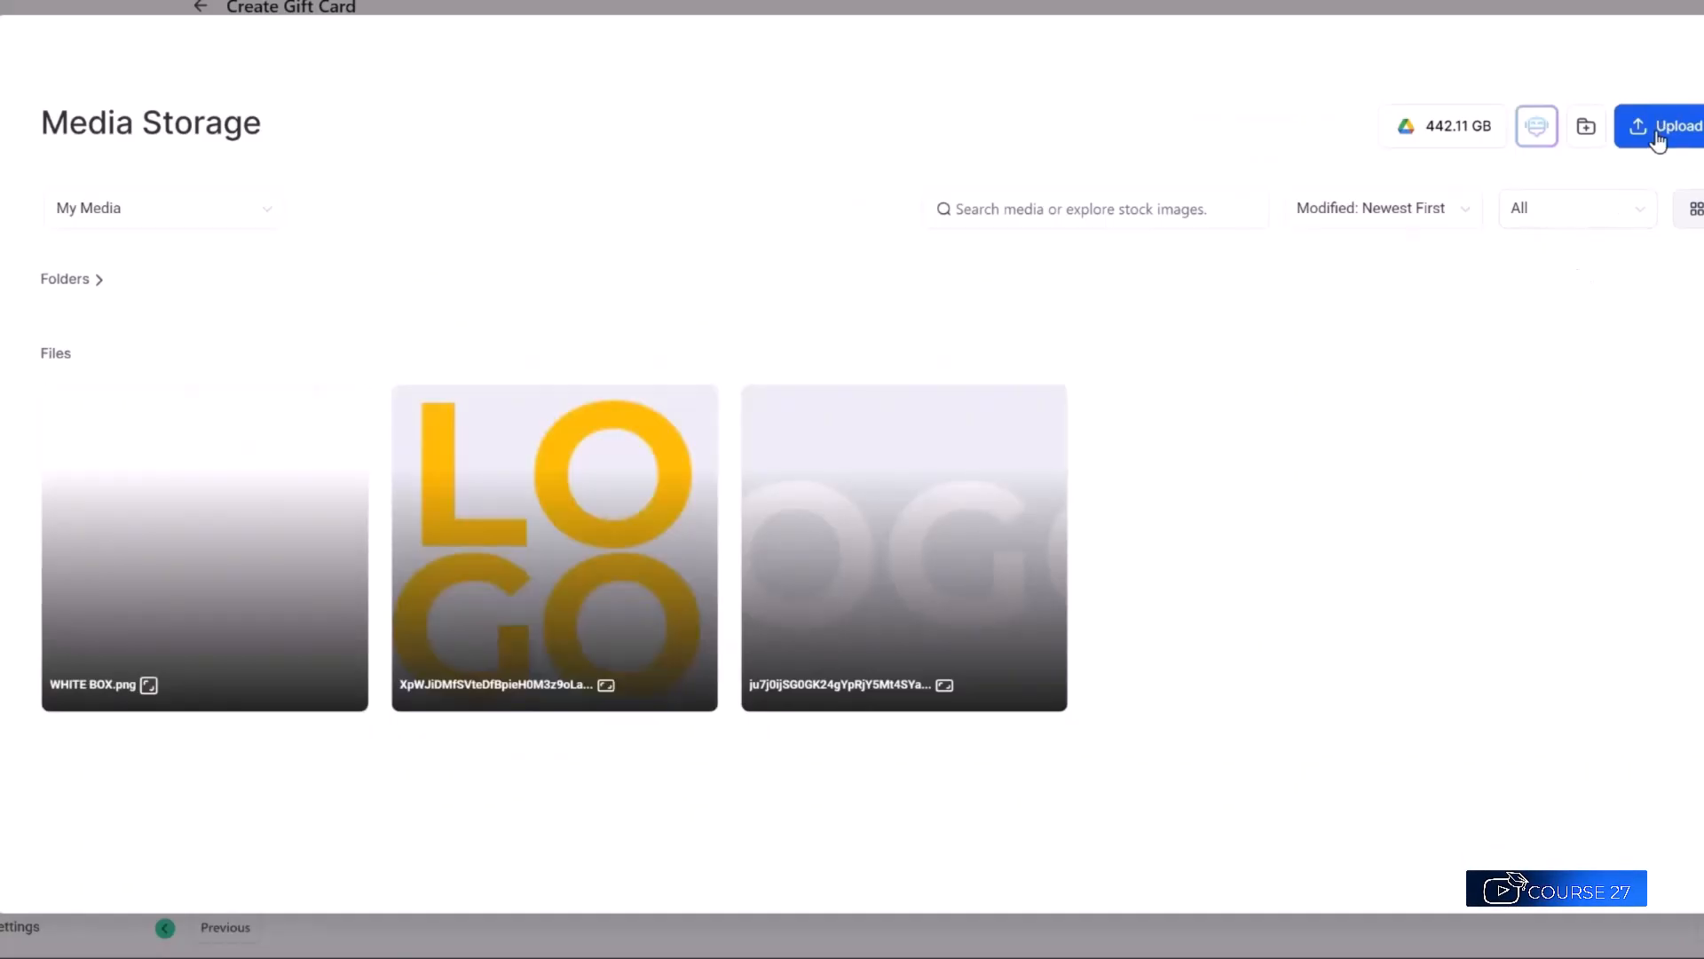
pyautogui.click(1661, 140)
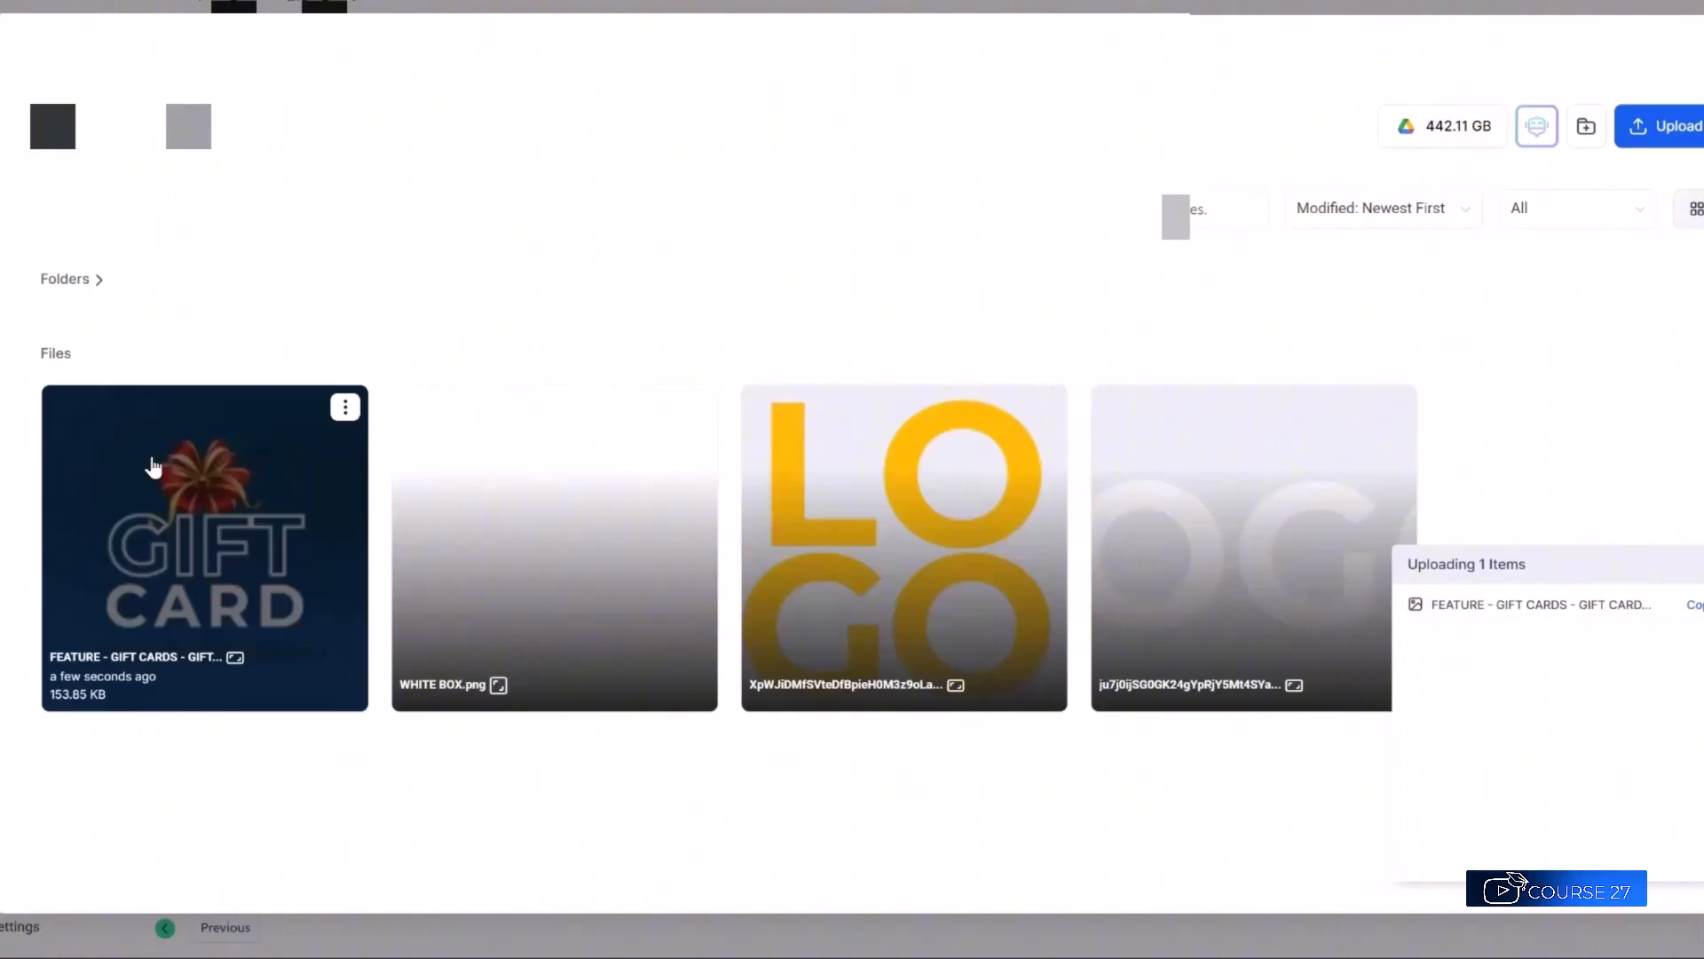
pyautogui.click(173, 568)
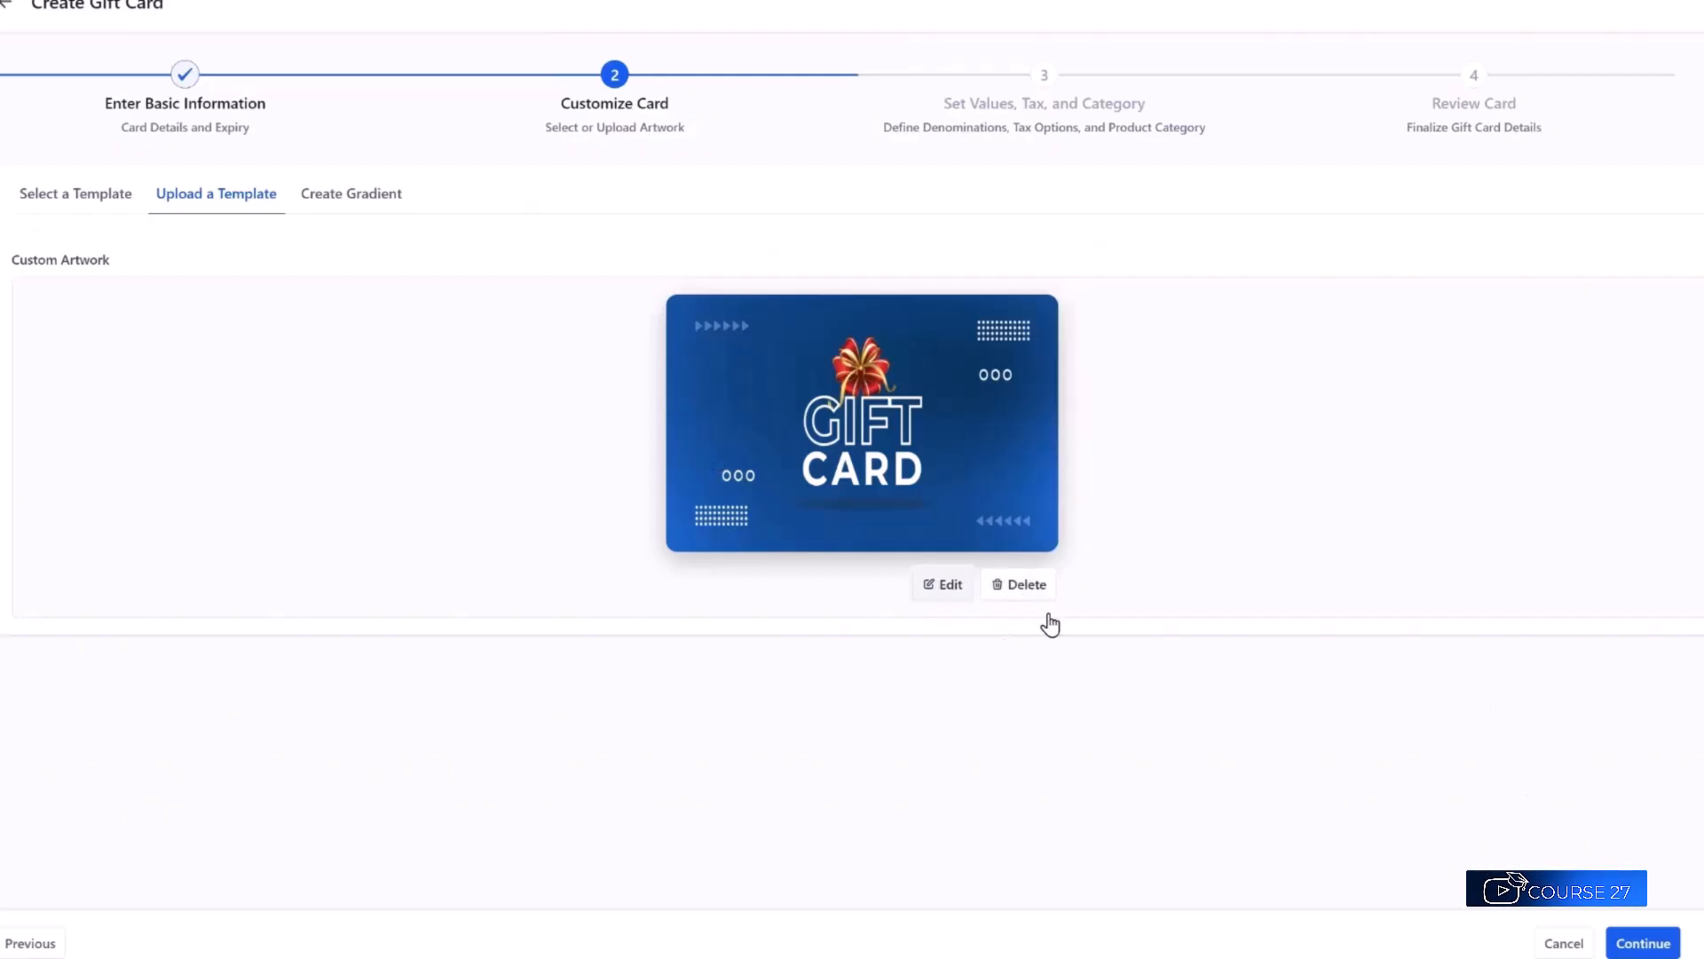
pyautogui.click(1651, 946)
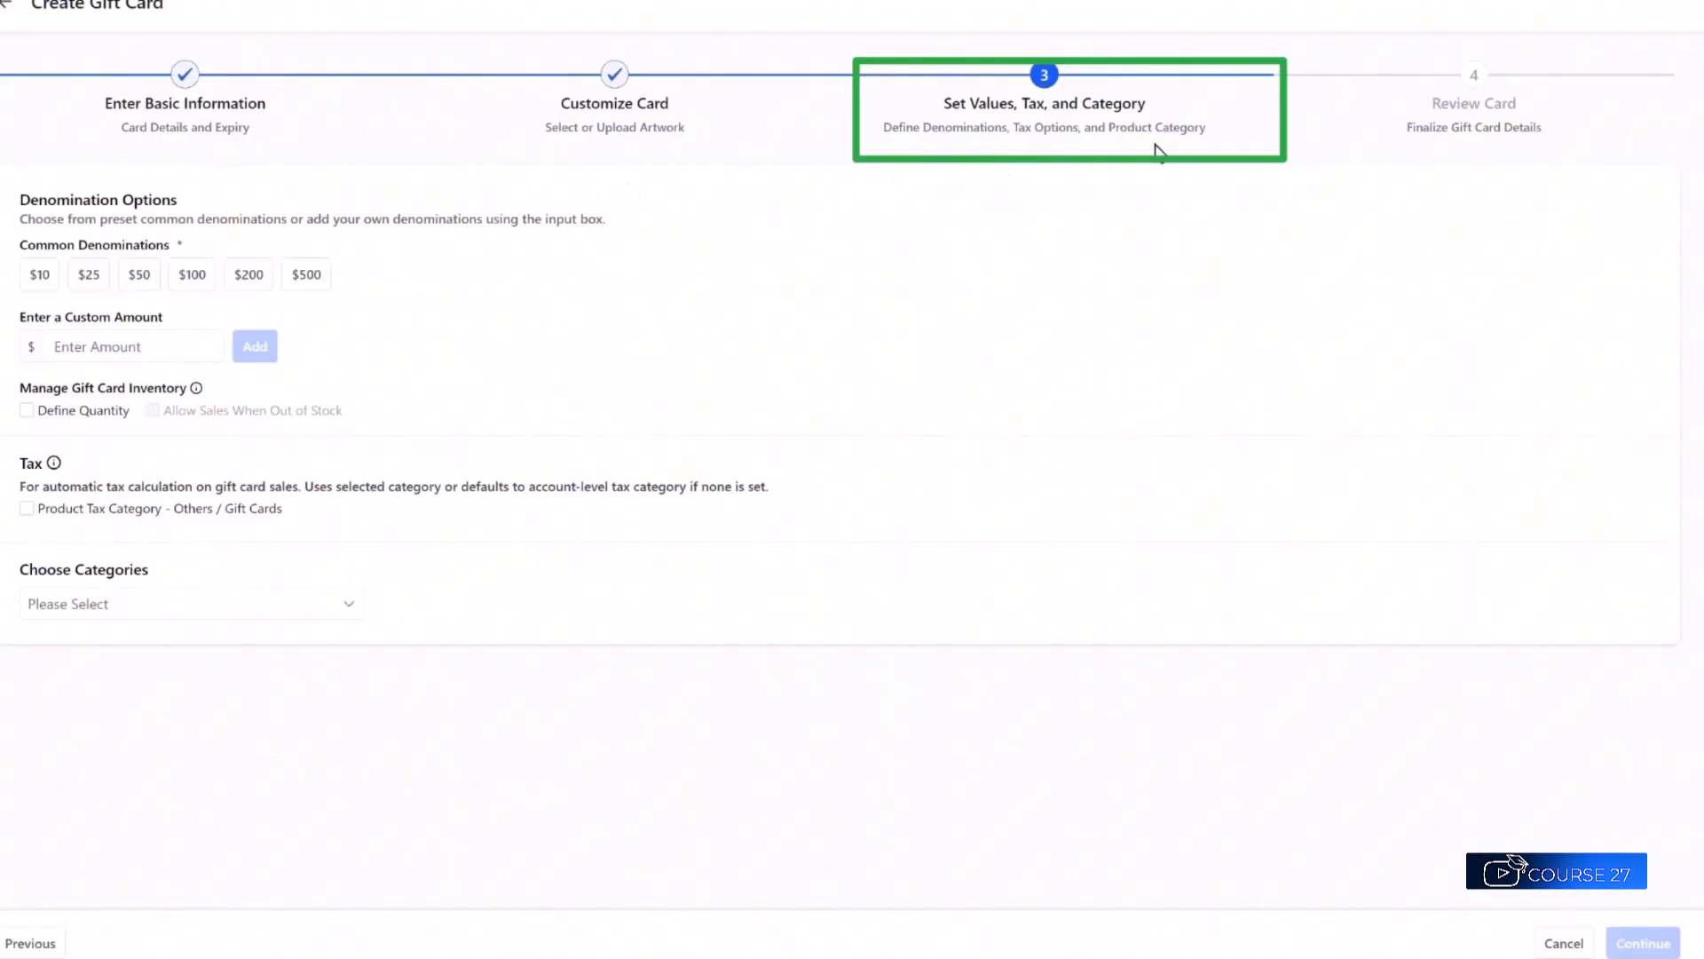
# Add $25, $50 and $100 gift card values, removing a briefly added $200.
pyautogui.click(74, 345)
pyautogui.write('25.00')
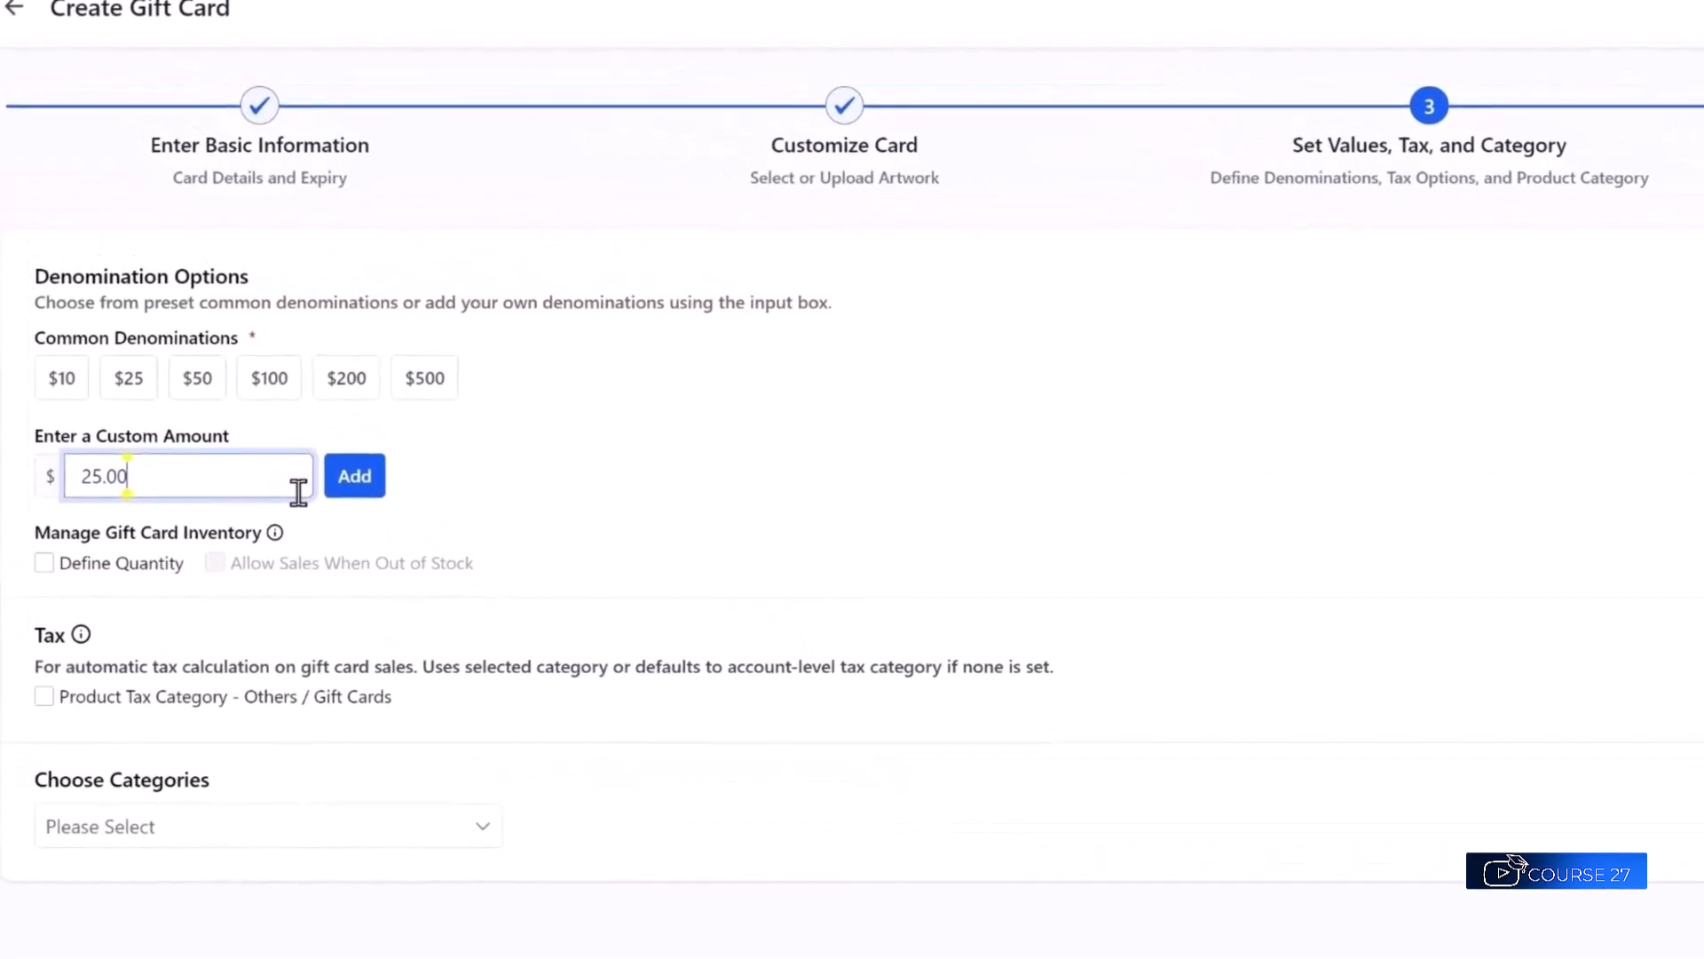
pyautogui.click(354, 478)
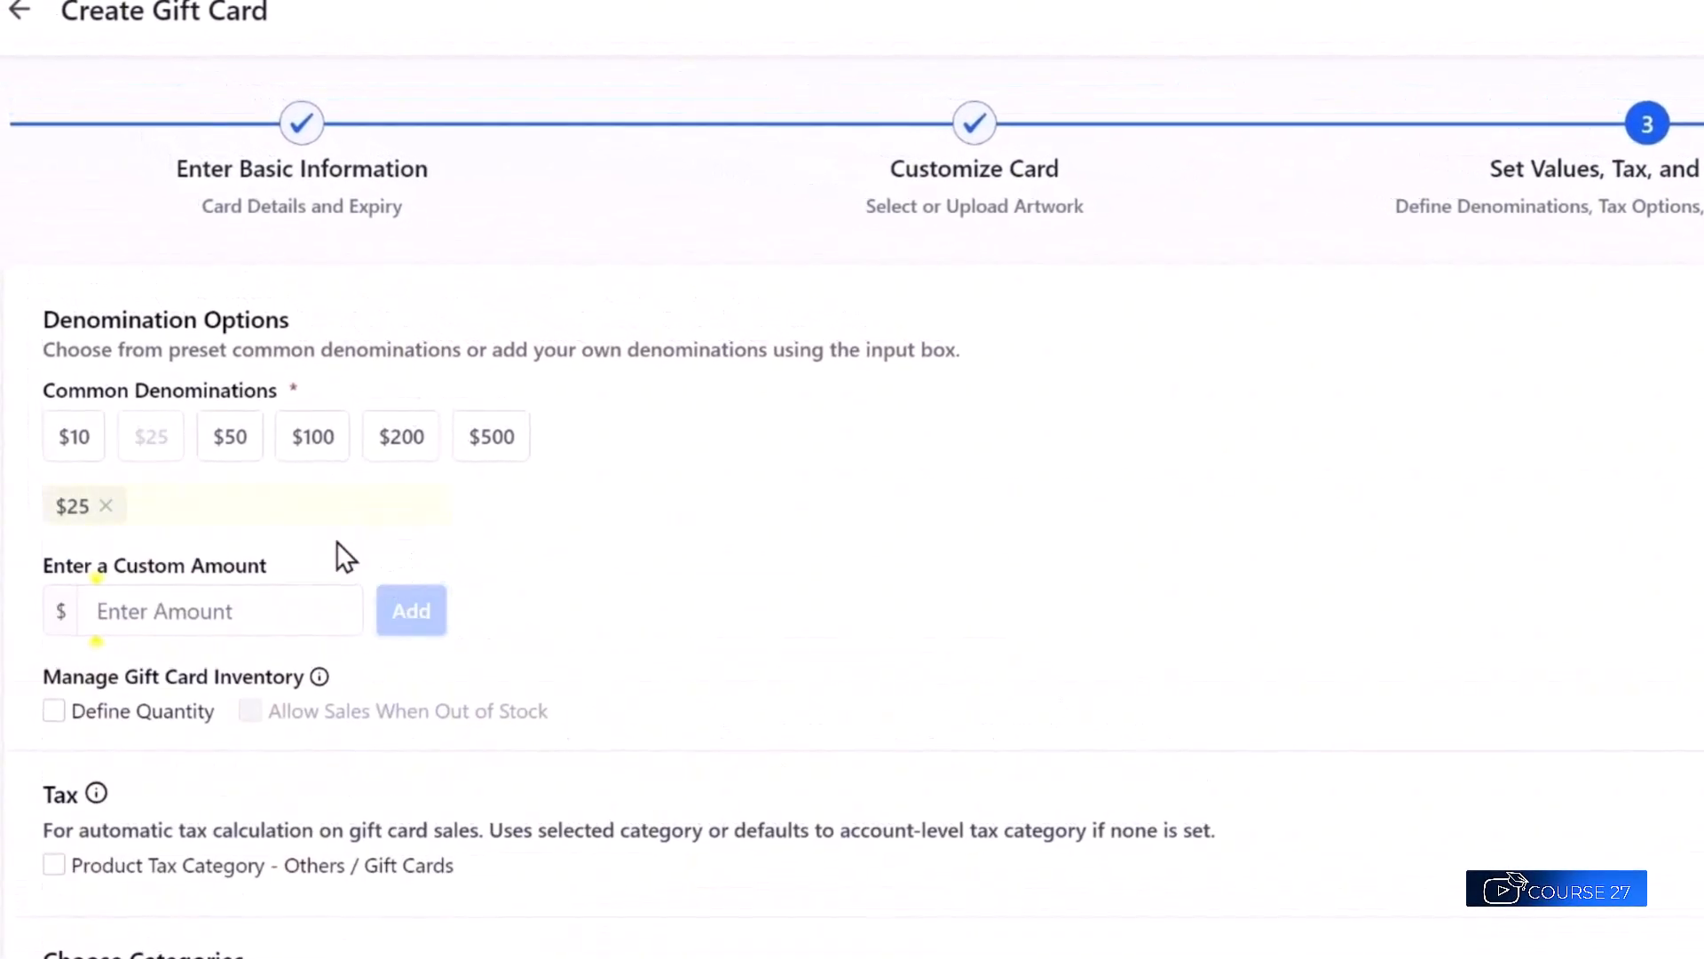
pyautogui.click(199, 382)
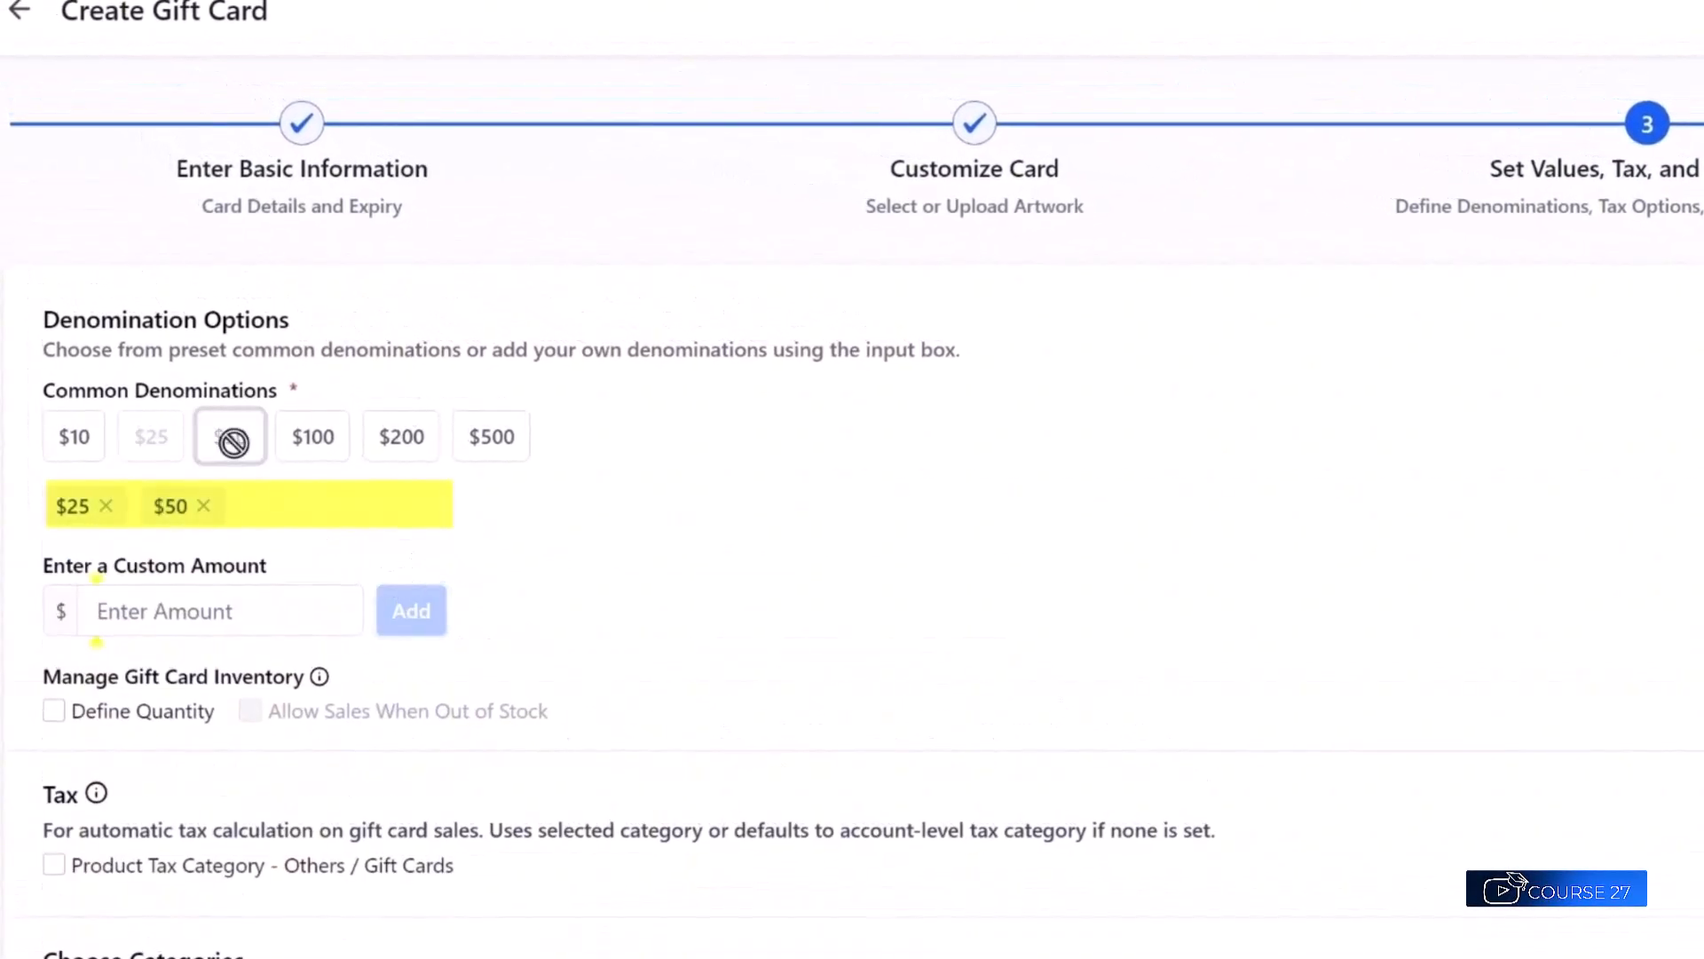
pyautogui.click(312, 438)
pyautogui.click(410, 448)
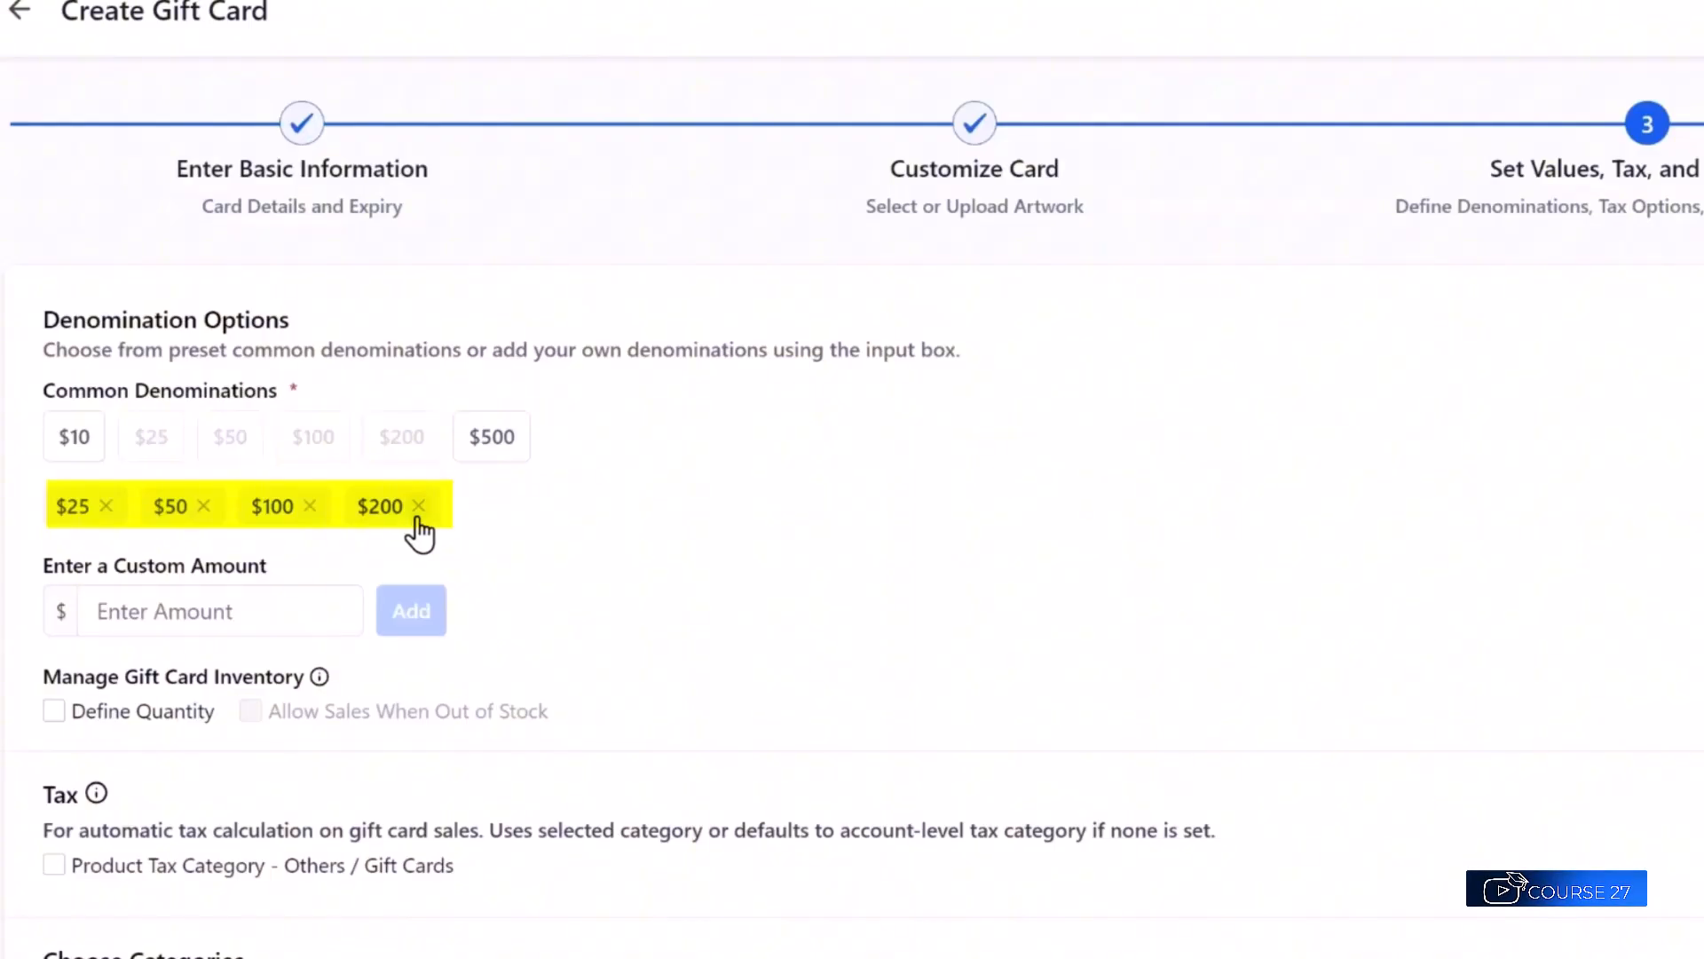
pyautogui.click(417, 509)
# Add a custom 75.00 amount and restore the $100 preset value.
pyautogui.click(309, 506)
pyautogui.click(179, 604)
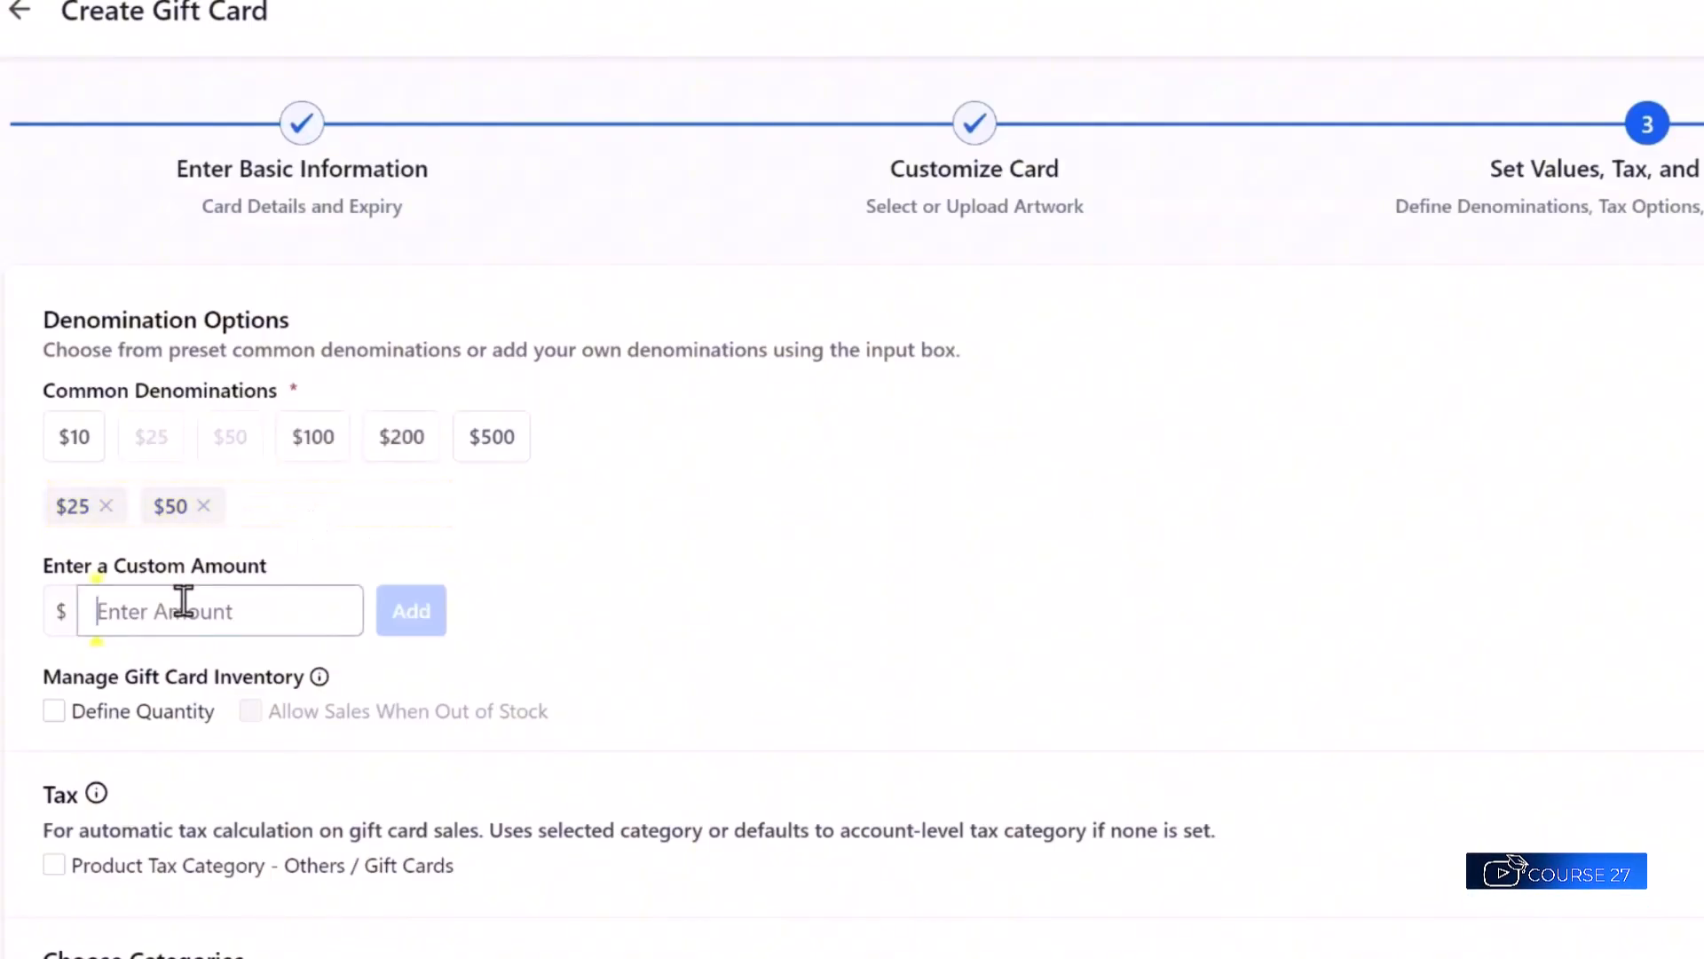
pyautogui.write('75.00')
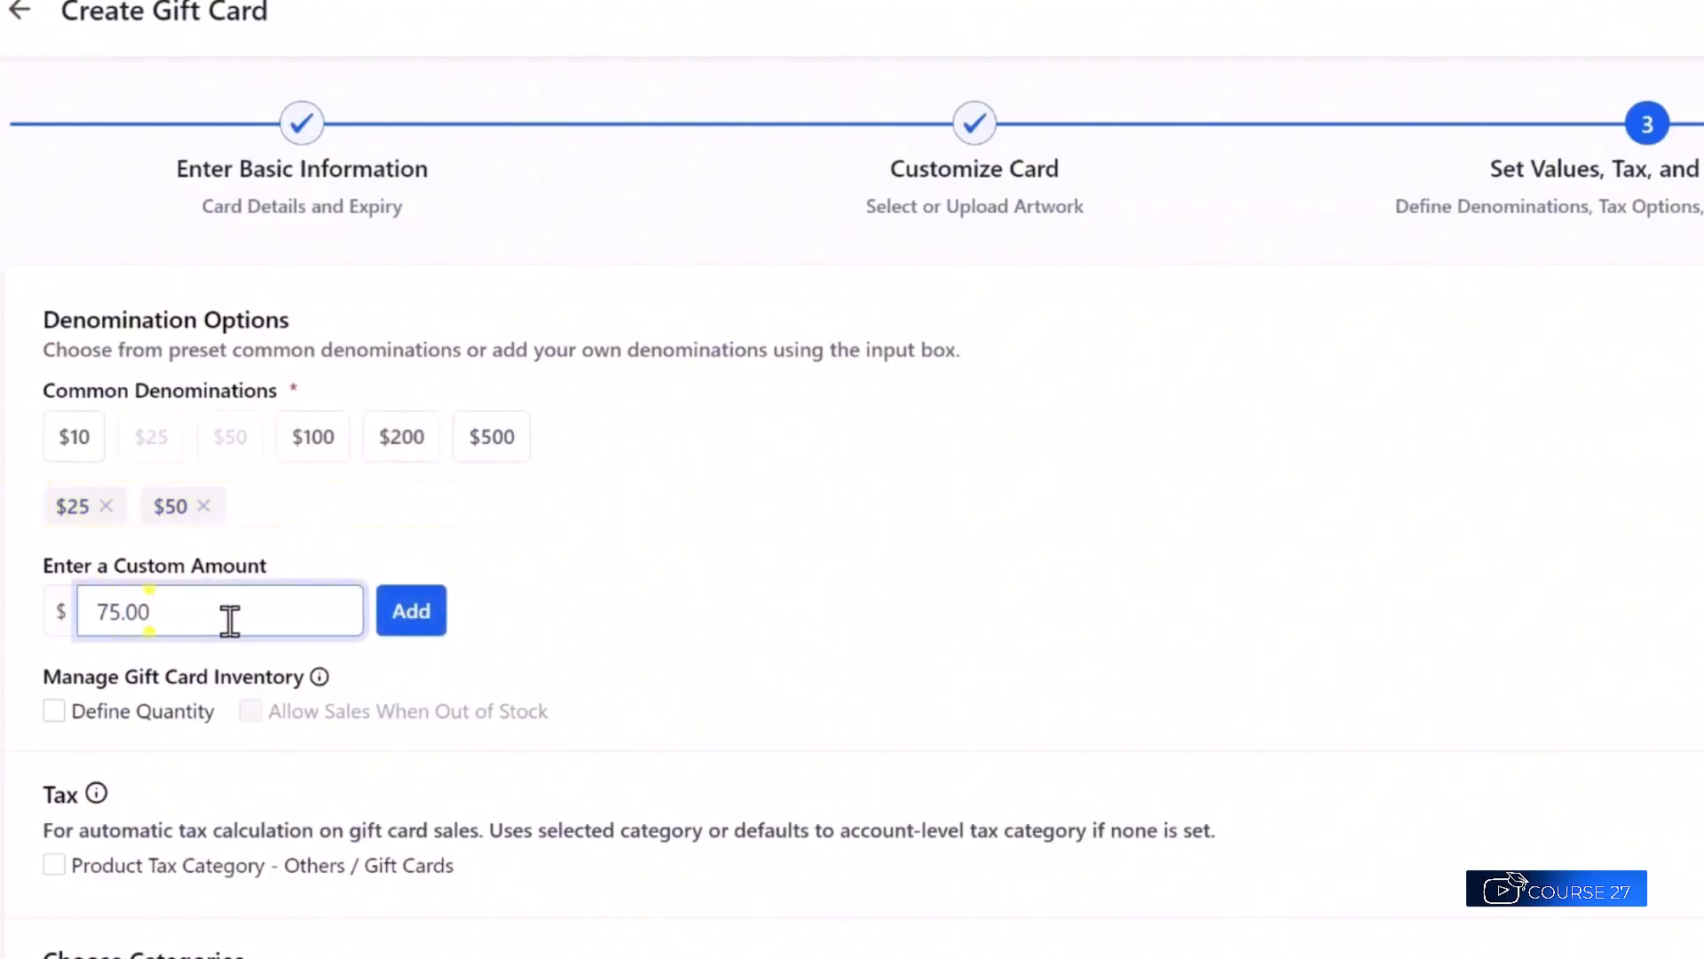
pyautogui.click(411, 614)
pyautogui.click(296, 434)
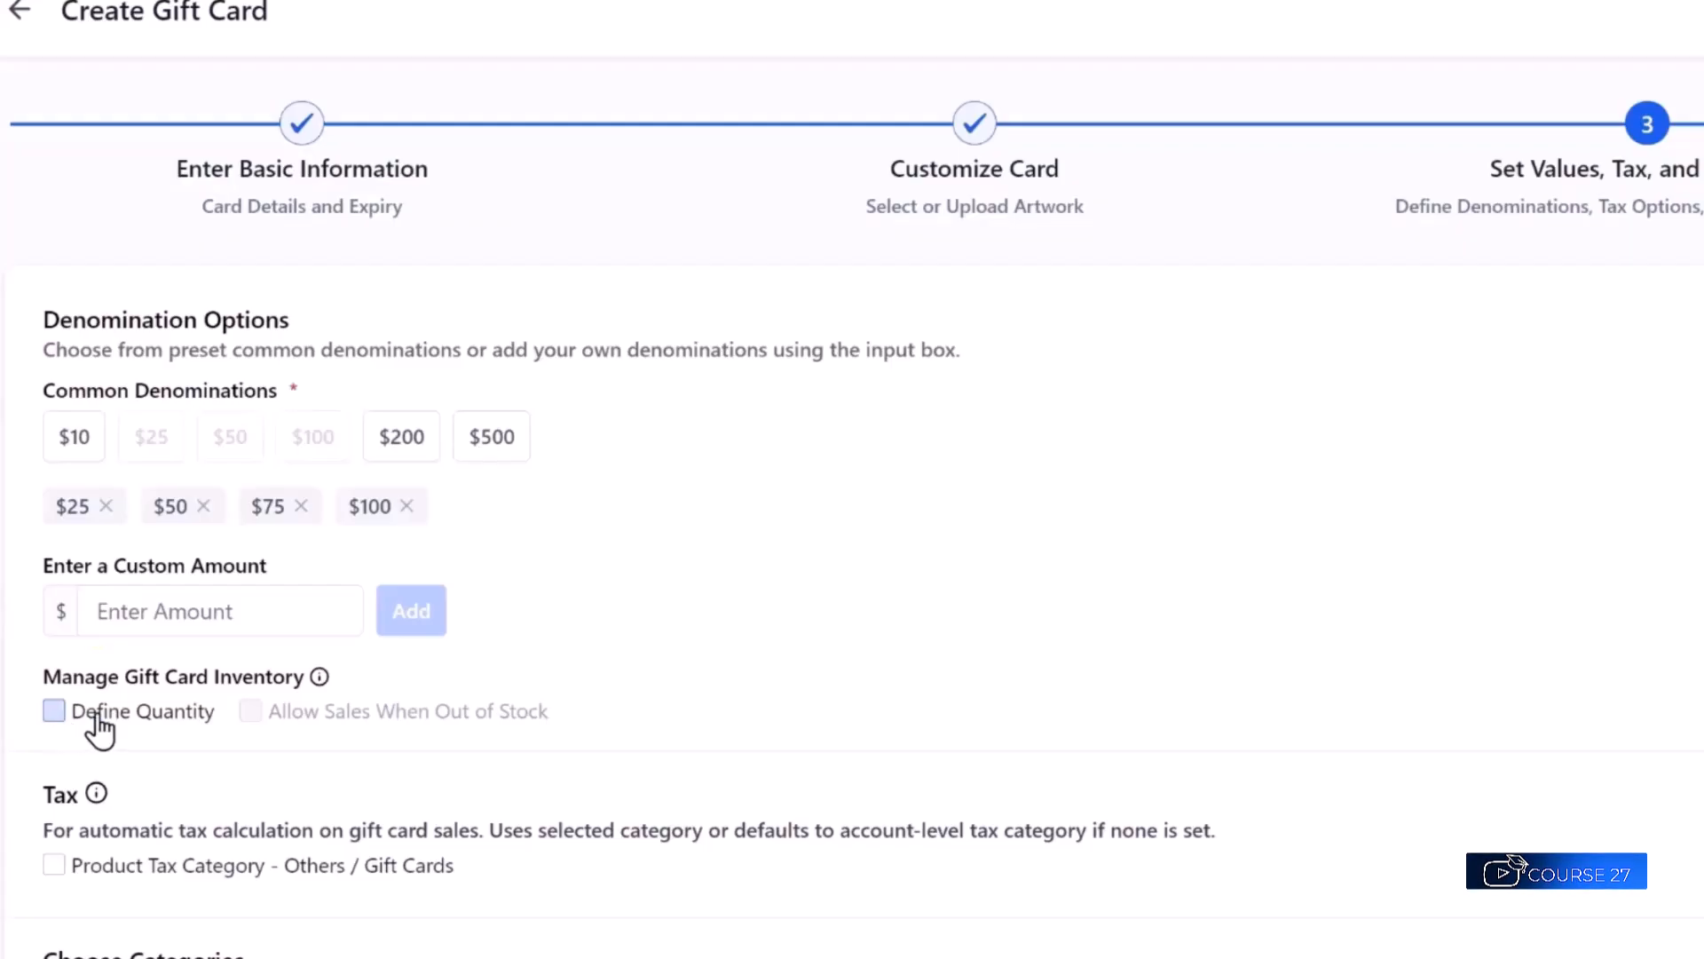
# Limit the gift card inventory to quantity 100 and disallow sales when out of stock.
pyautogui.moveTo(317, 671)
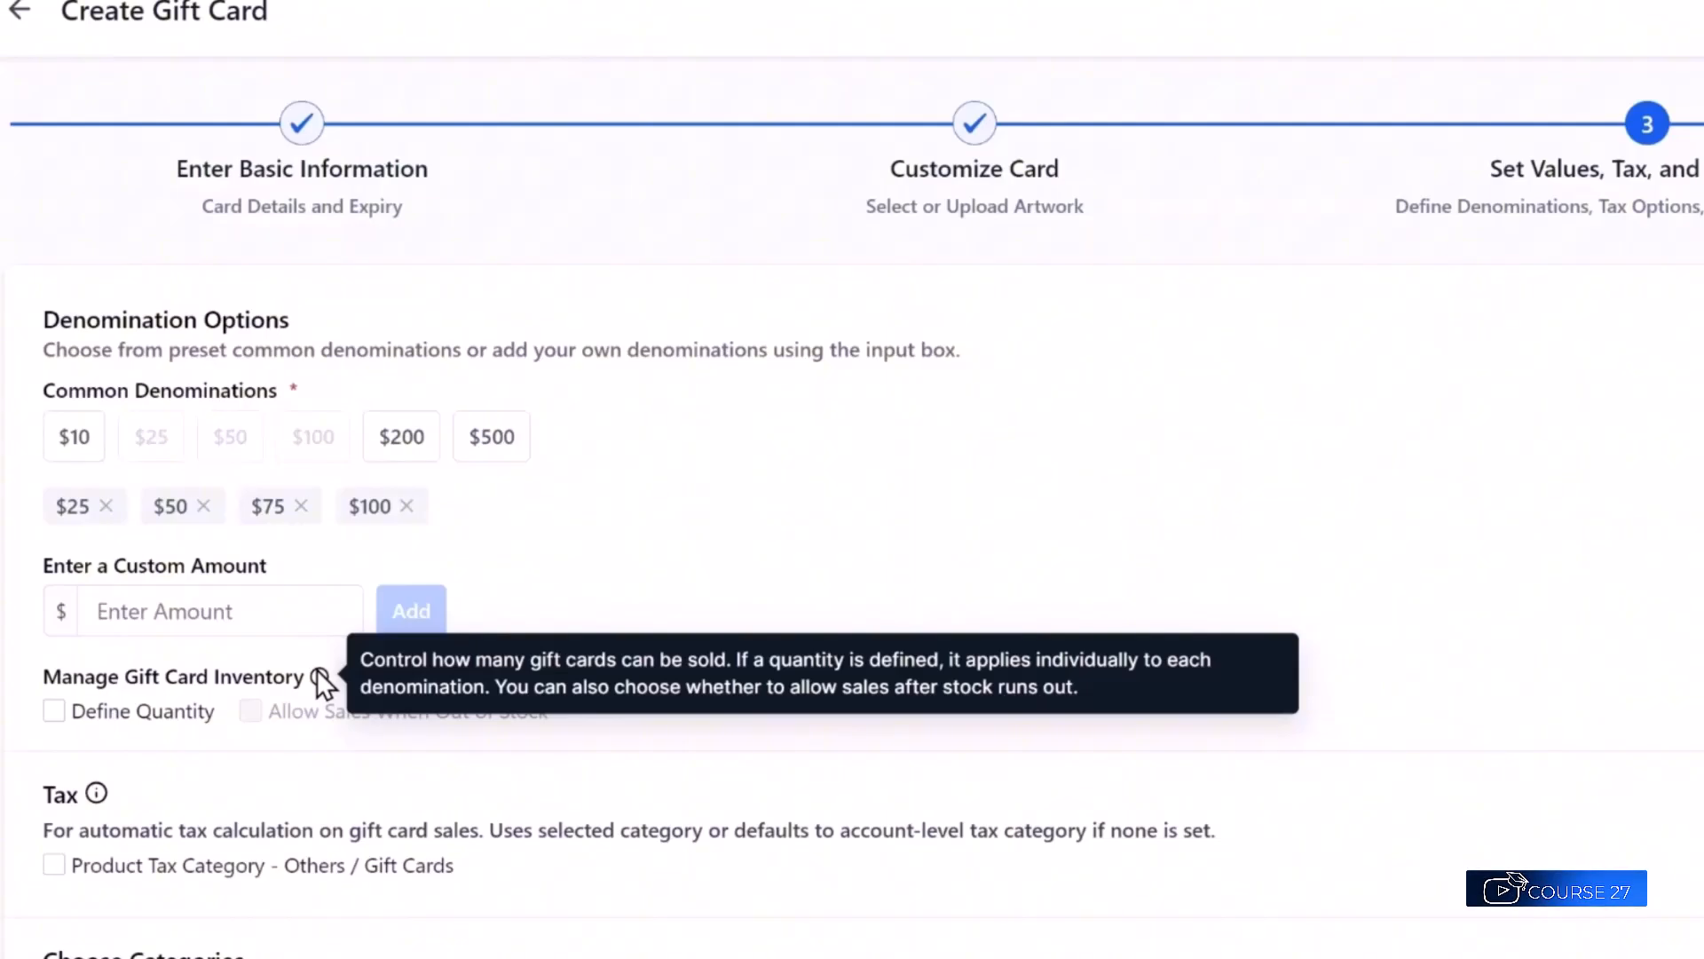
pyautogui.click(54, 721)
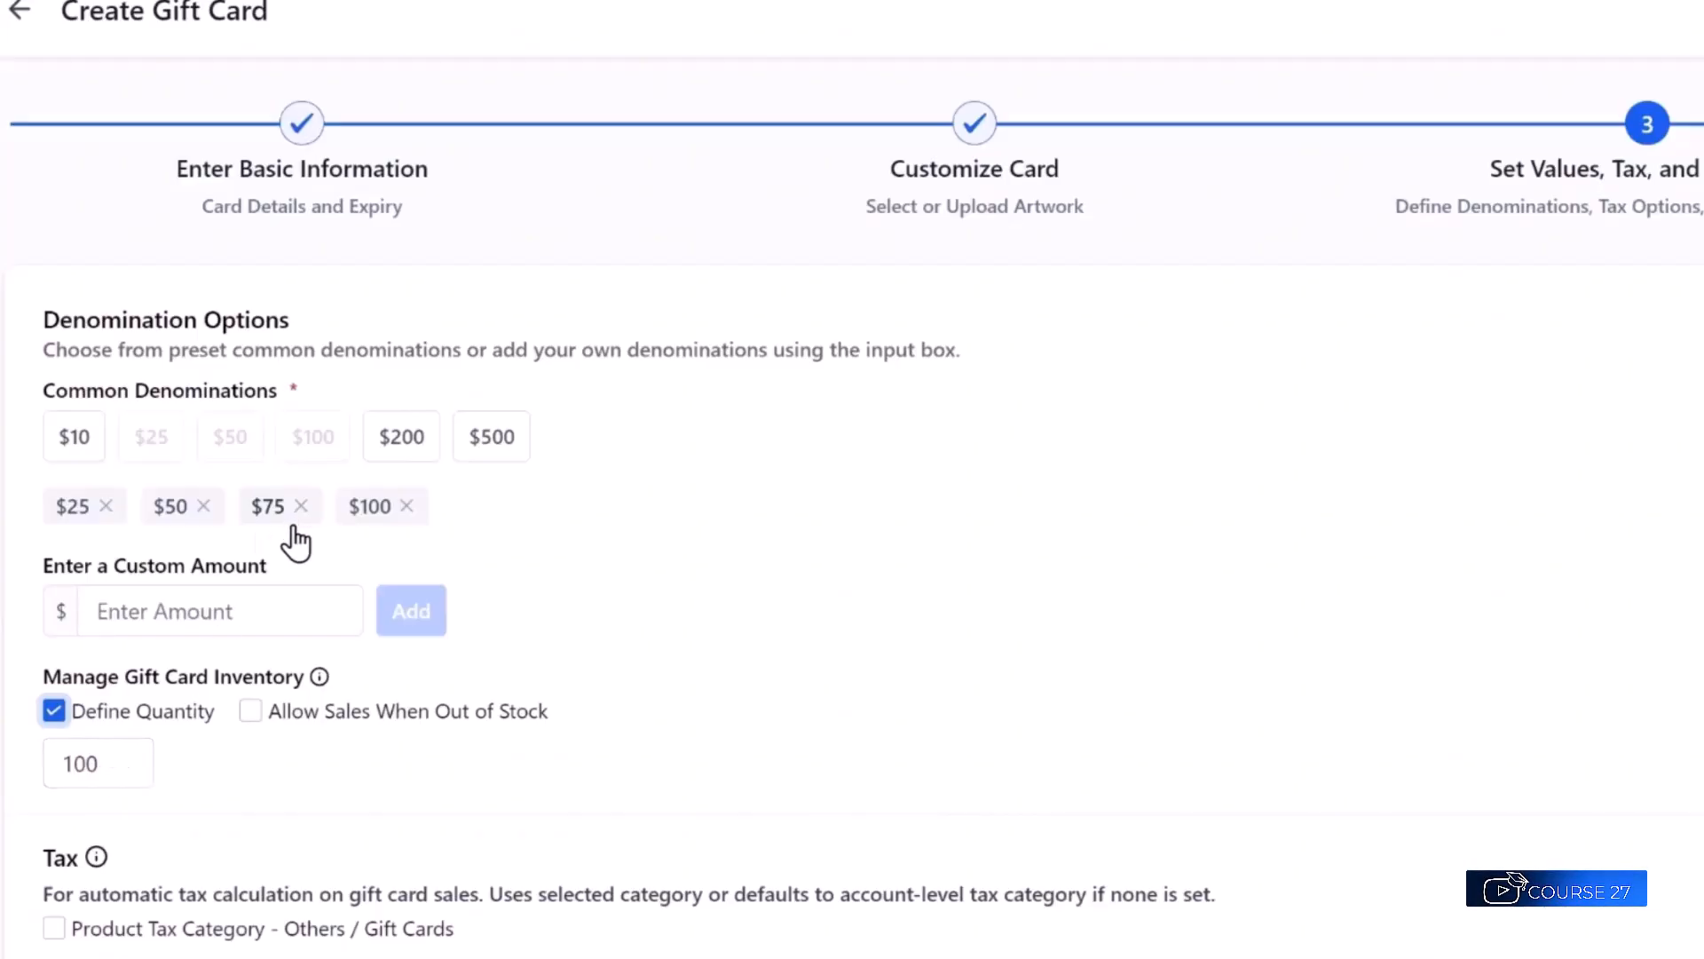
pyautogui.click(54, 710)
pyautogui.click(54, 710)
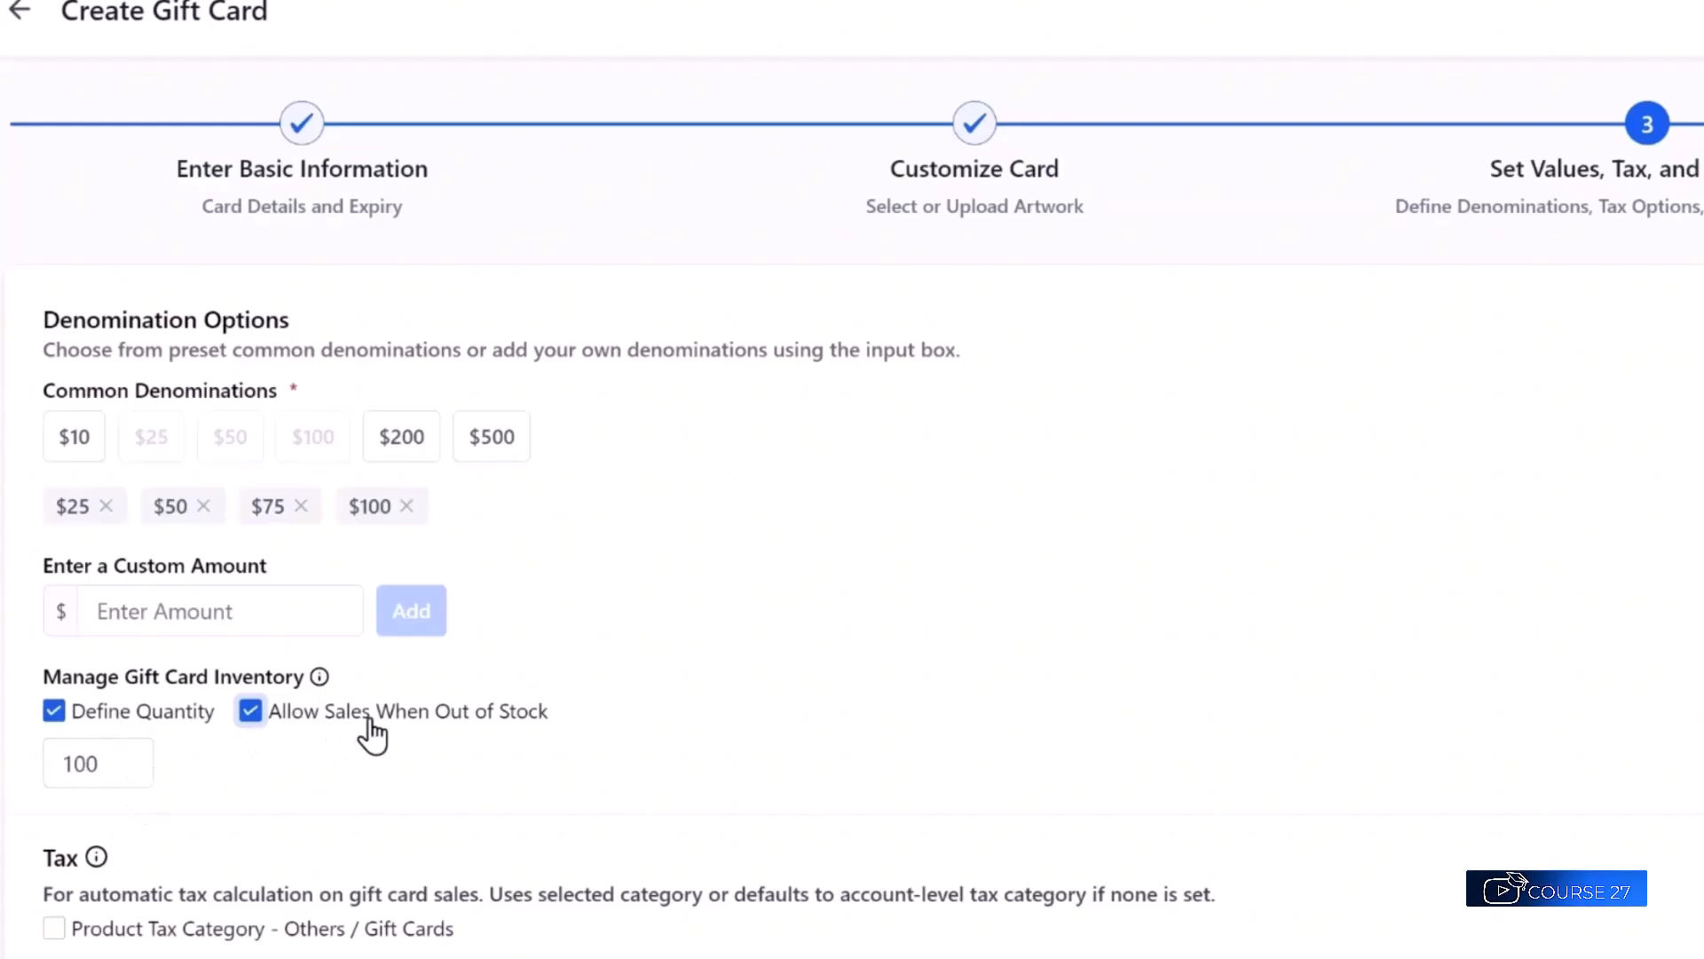
pyautogui.click(256, 721)
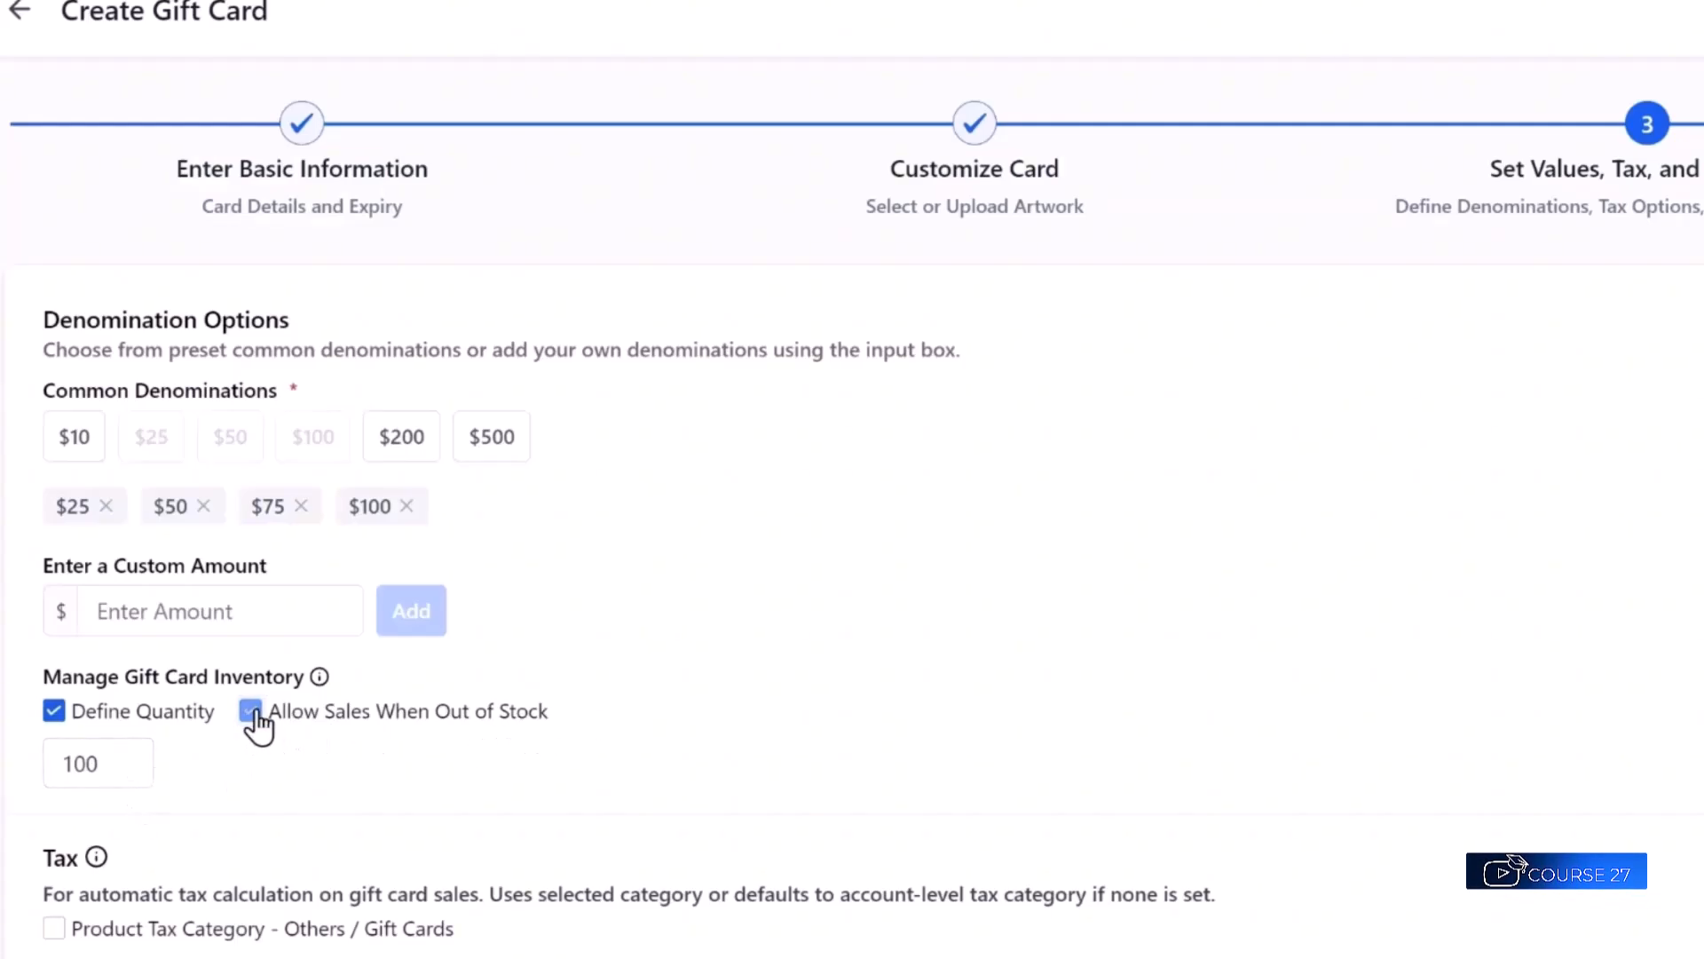
pyautogui.click(253, 721)
pyautogui.click(252, 717)
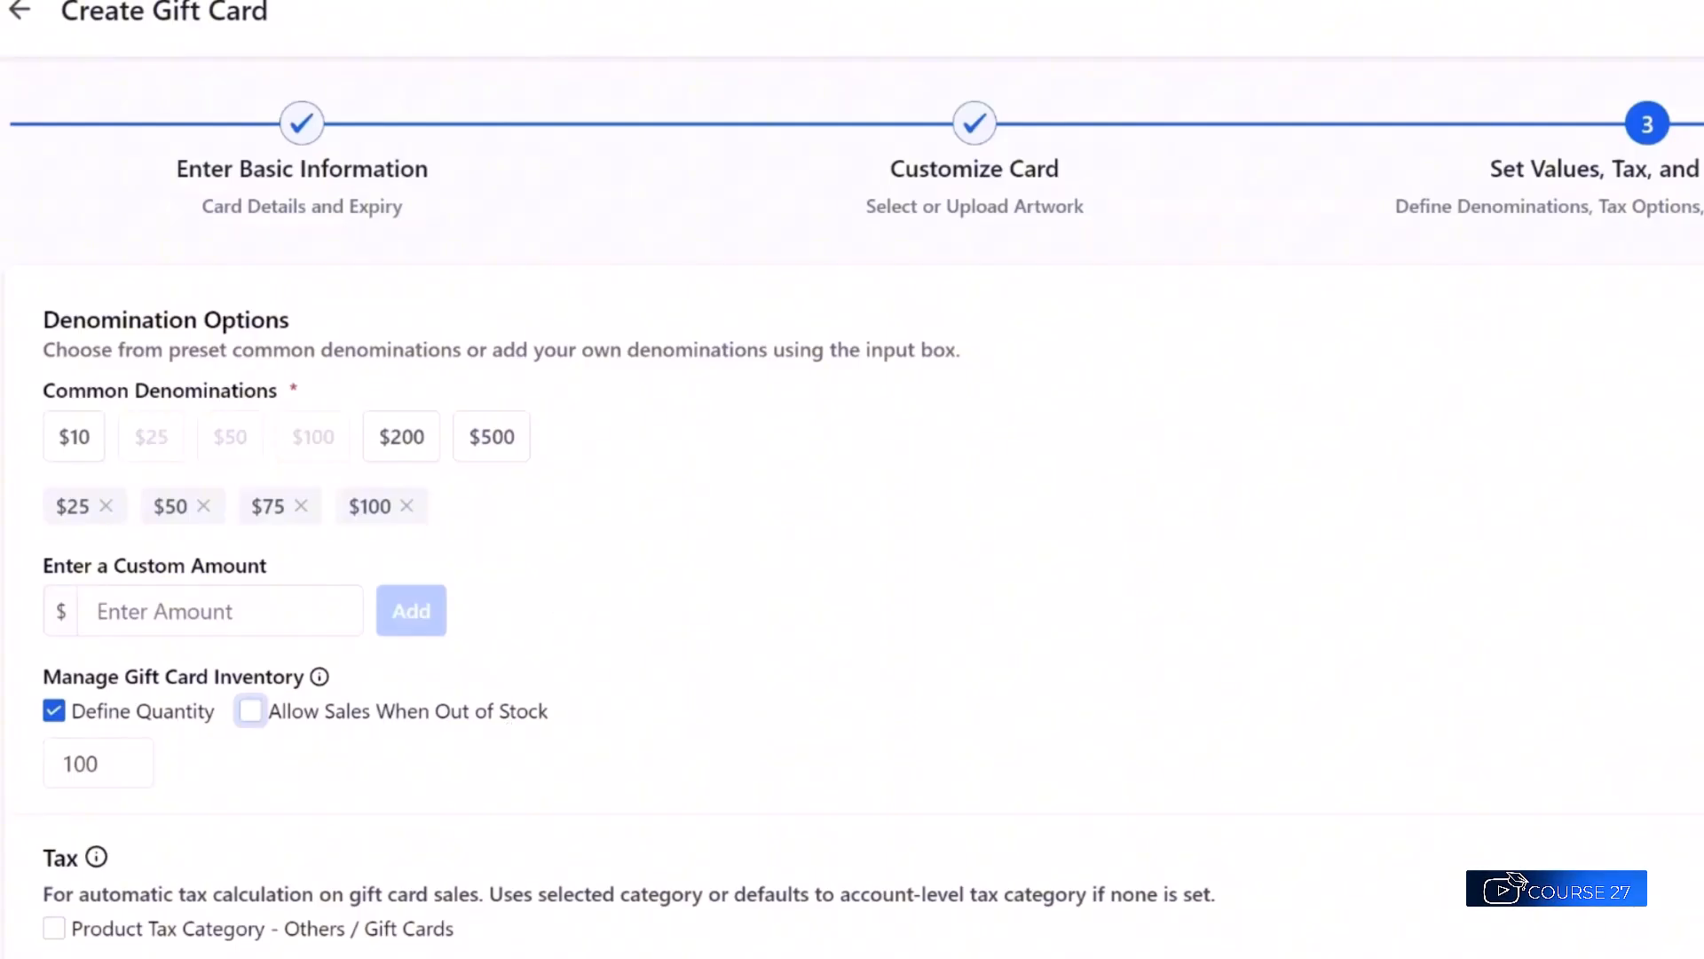
pyautogui.moveTo(94, 857)
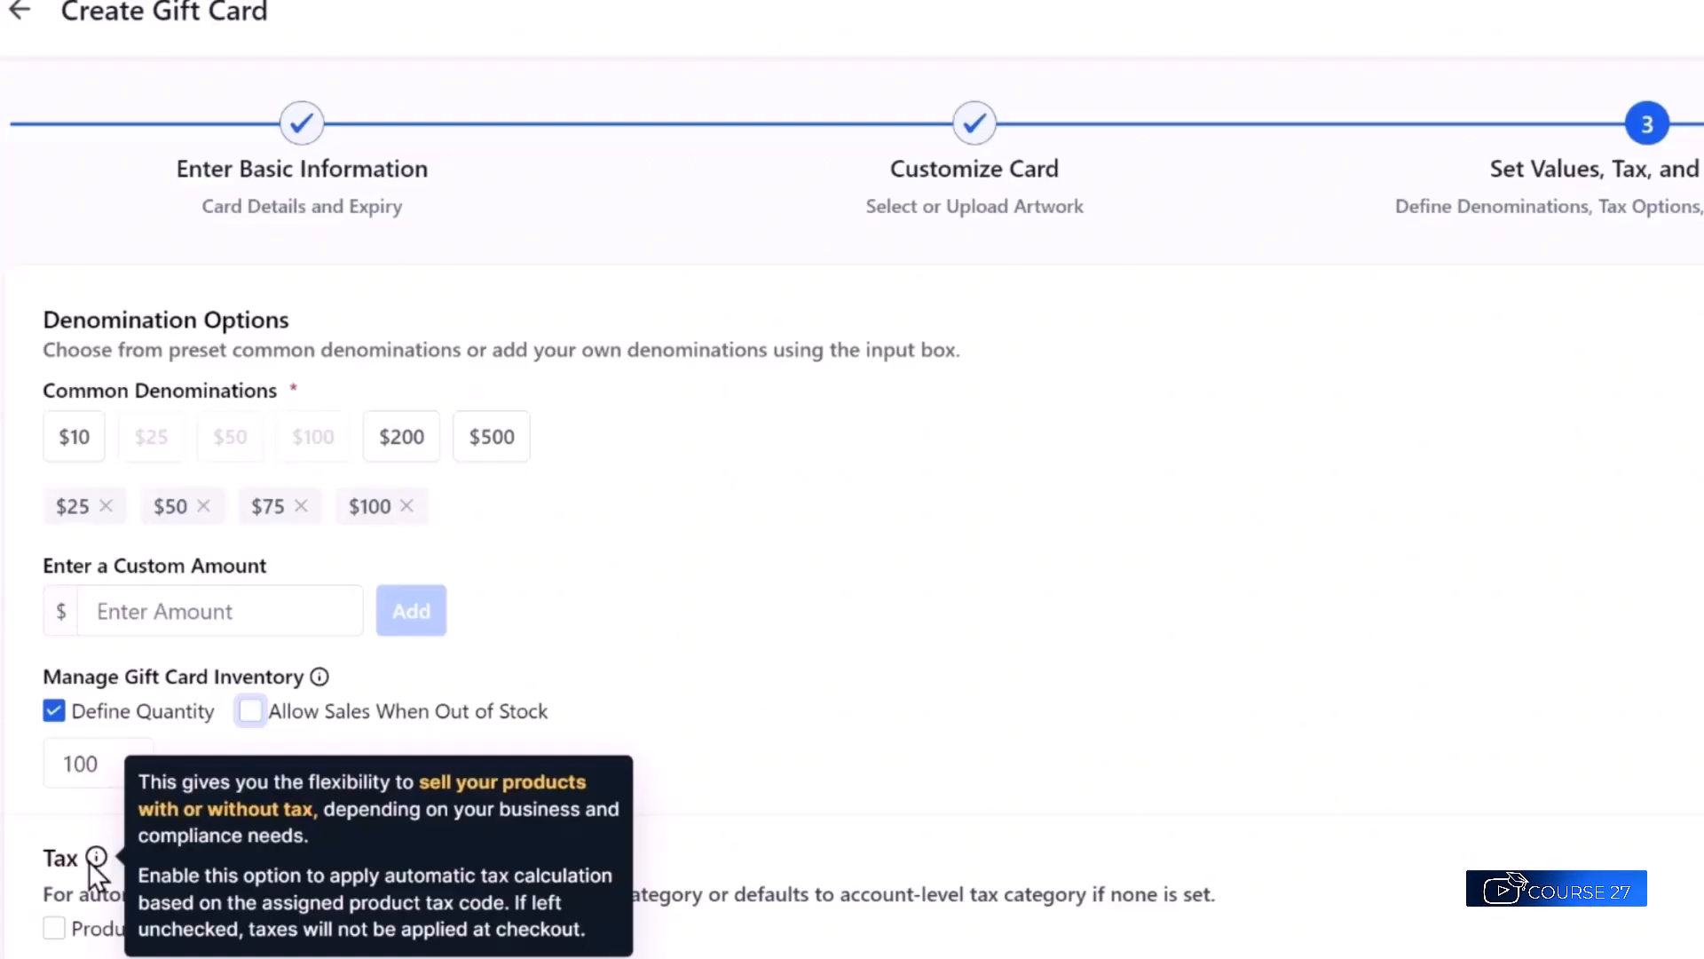
# Keep automatic product tax off and create a GENERAL gift card category.
pyautogui.click(54, 927)
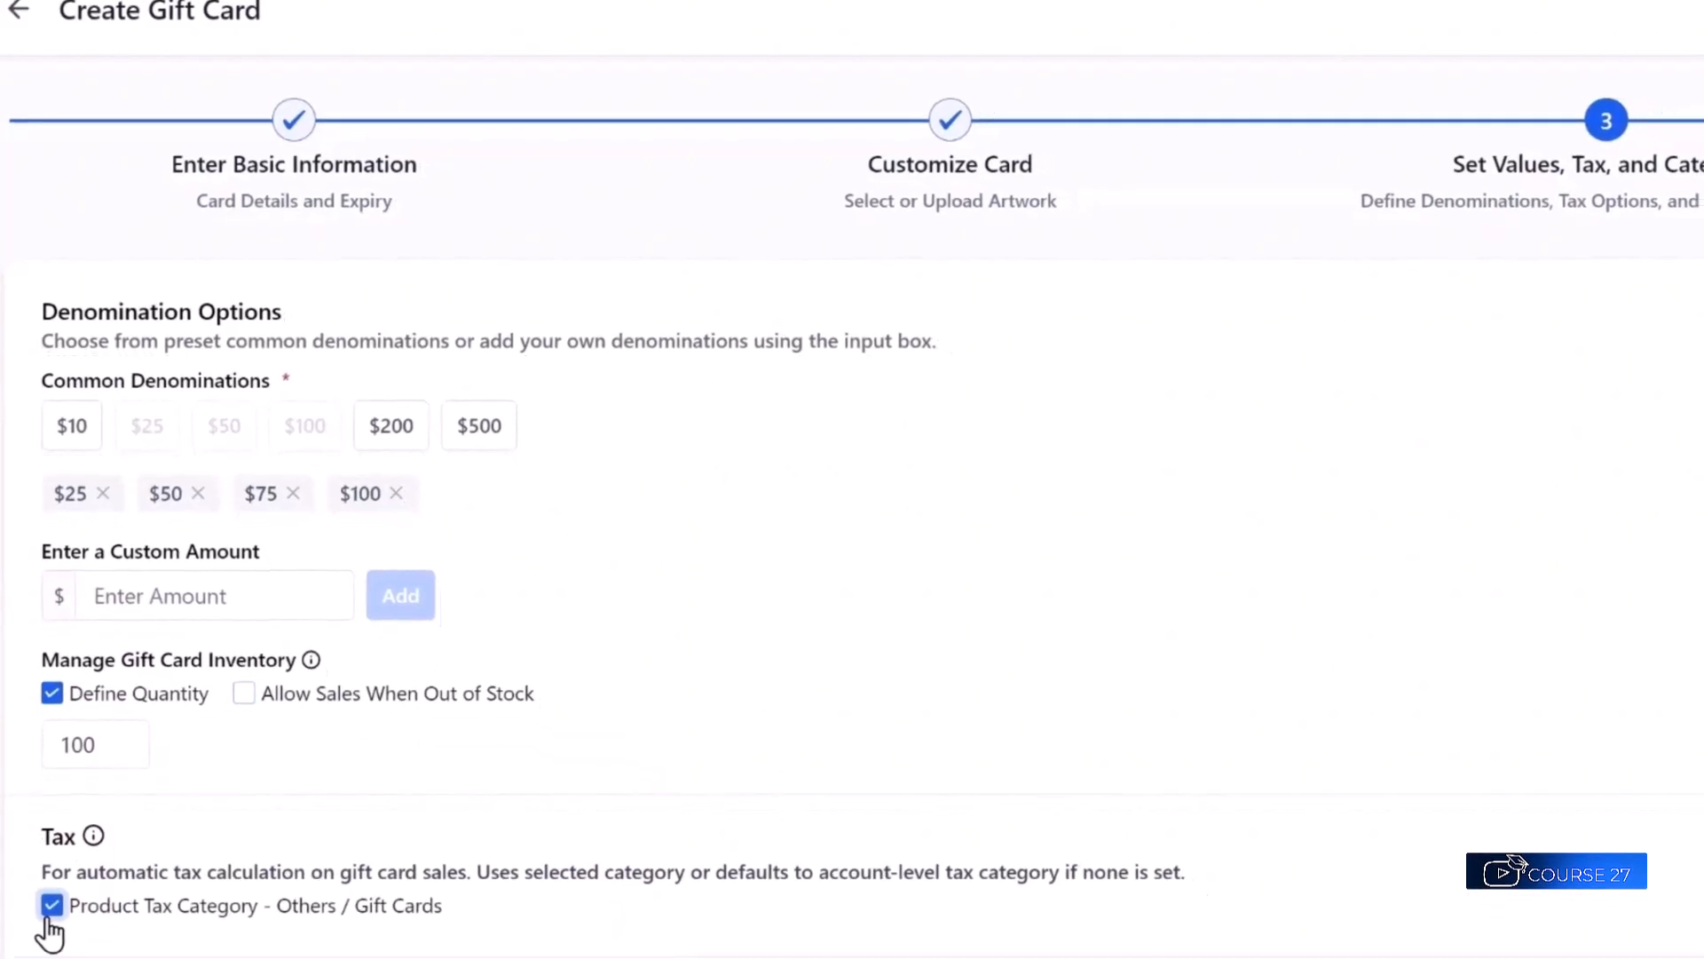
pyautogui.click(49, 868)
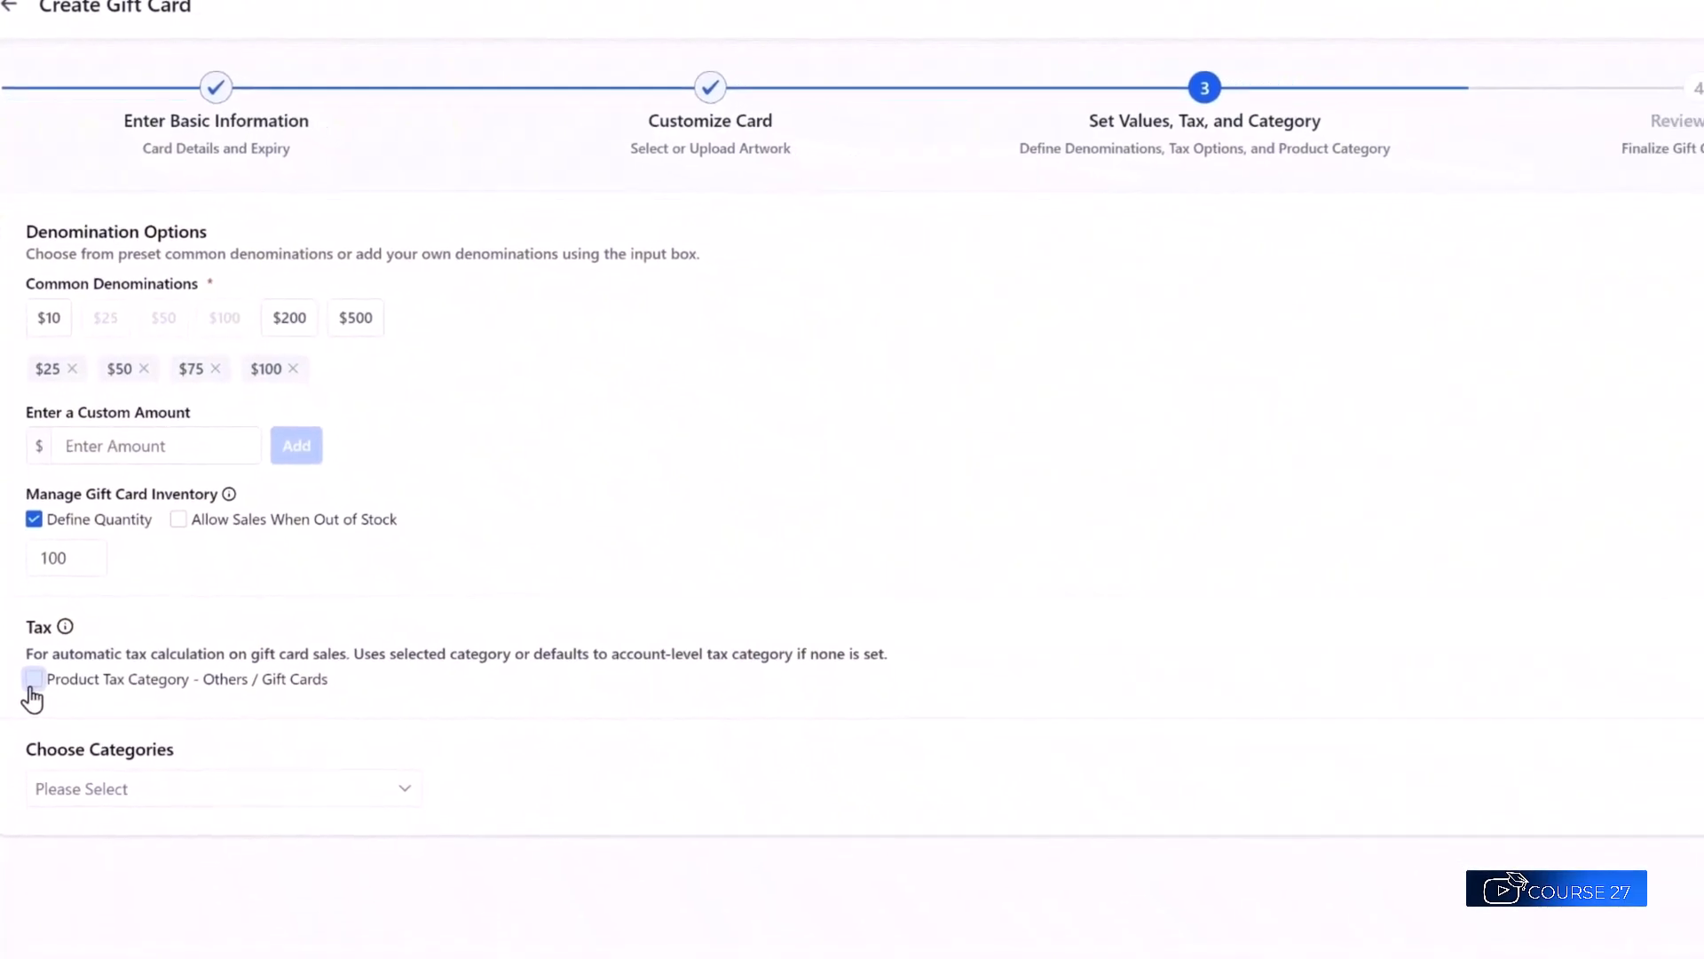
pyautogui.click(367, 742)
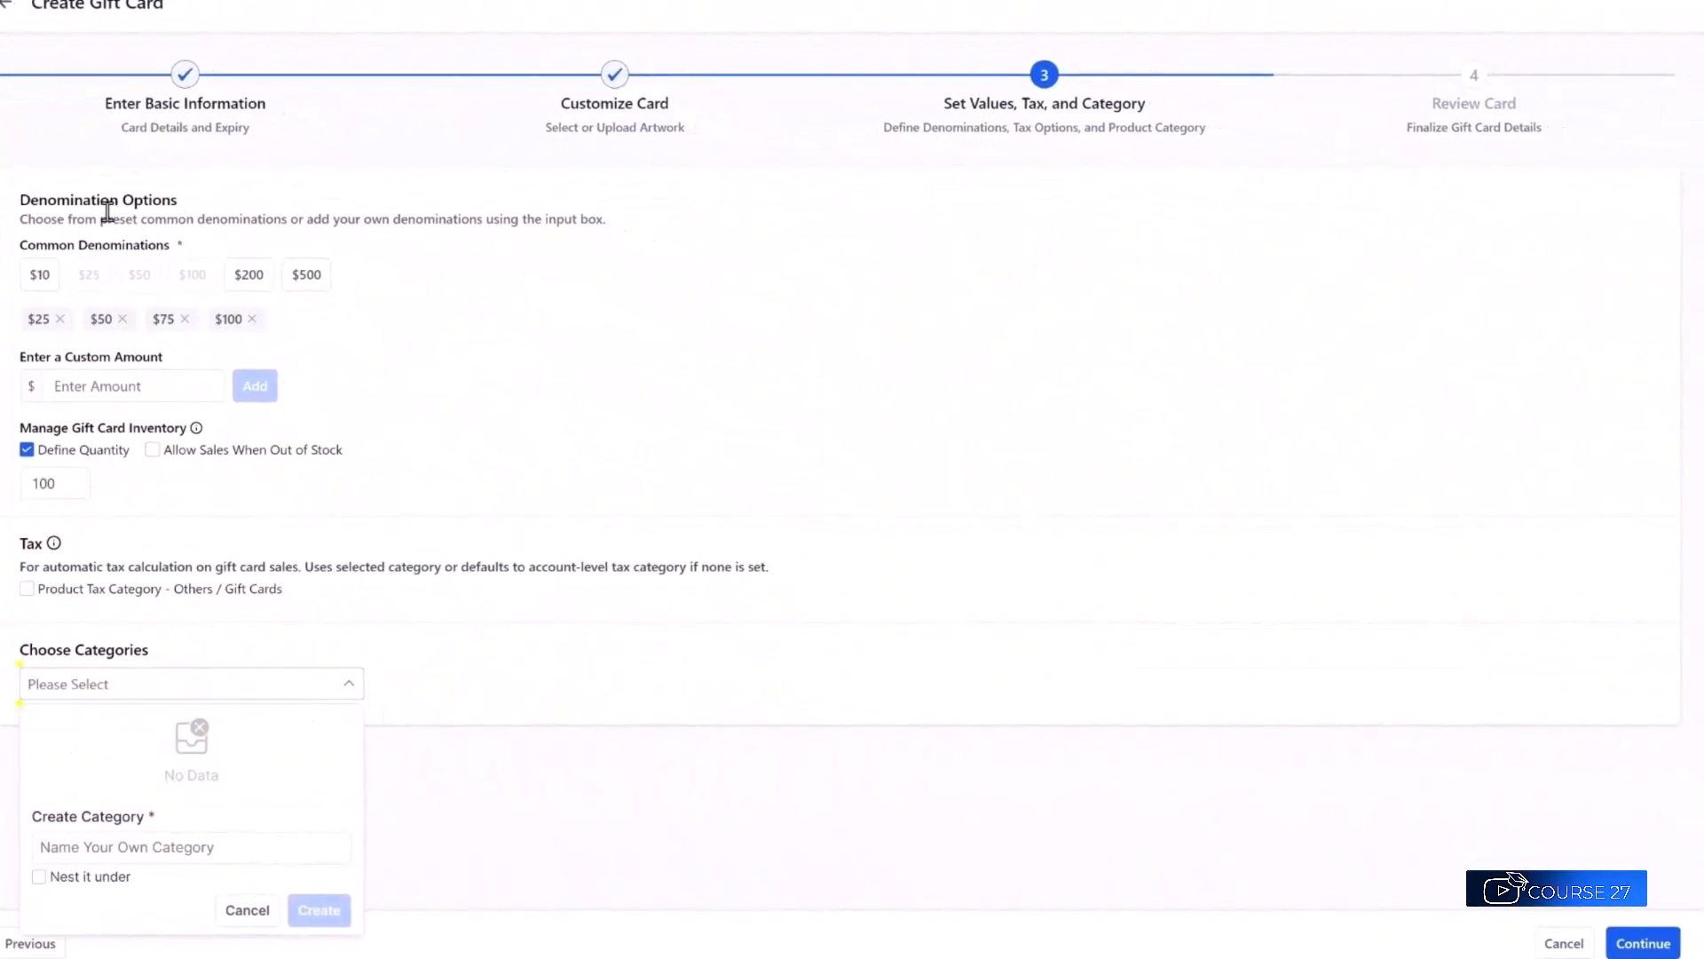
pyautogui.click(210, 845)
pyautogui.click(195, 848)
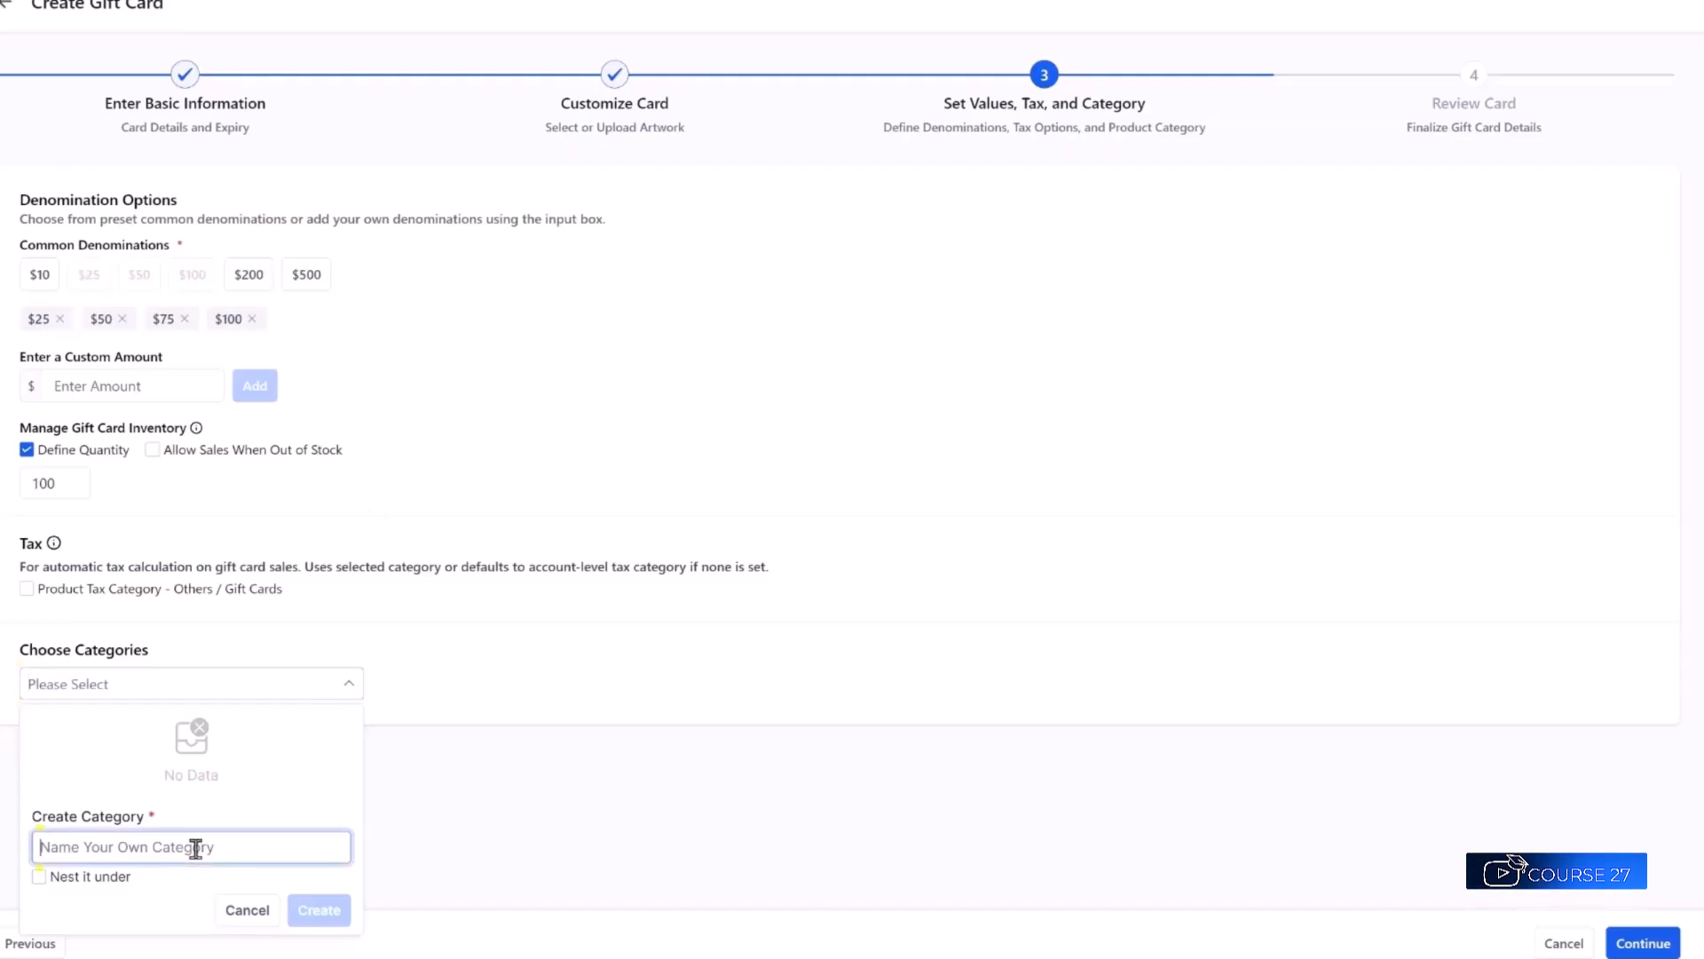
pyautogui.write('GENERAL')
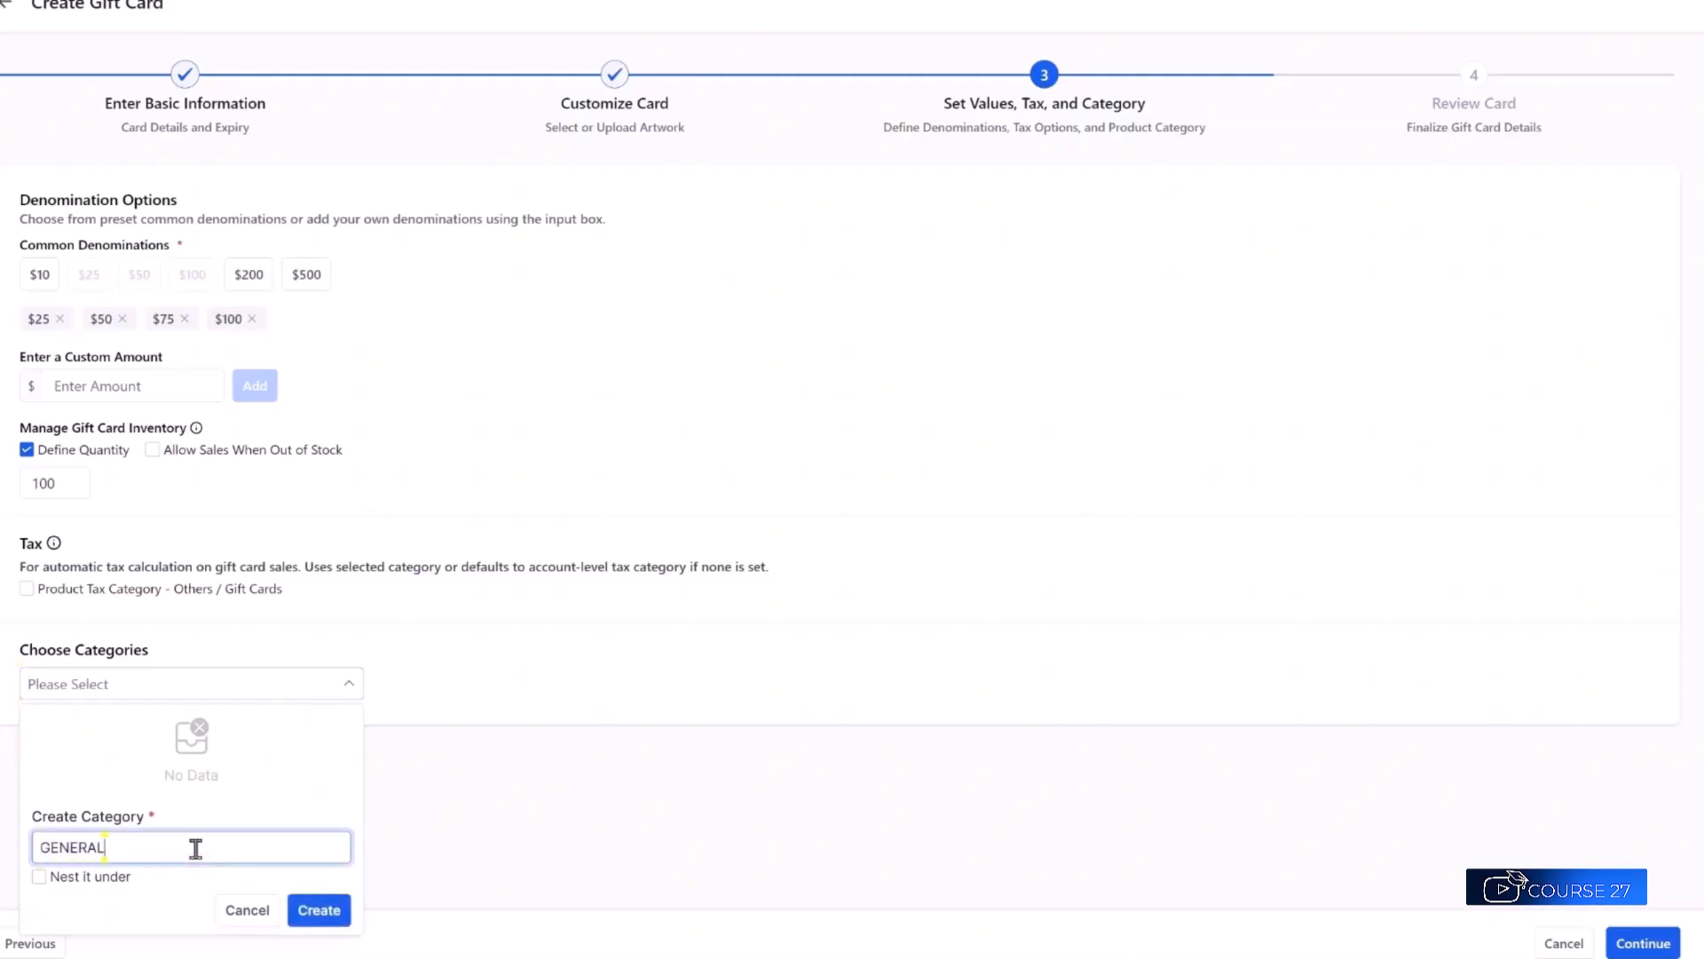
pyautogui.click(329, 917)
# Add a HOLIDAY category, then assign the card to GENERAL.
pyautogui.click(160, 697)
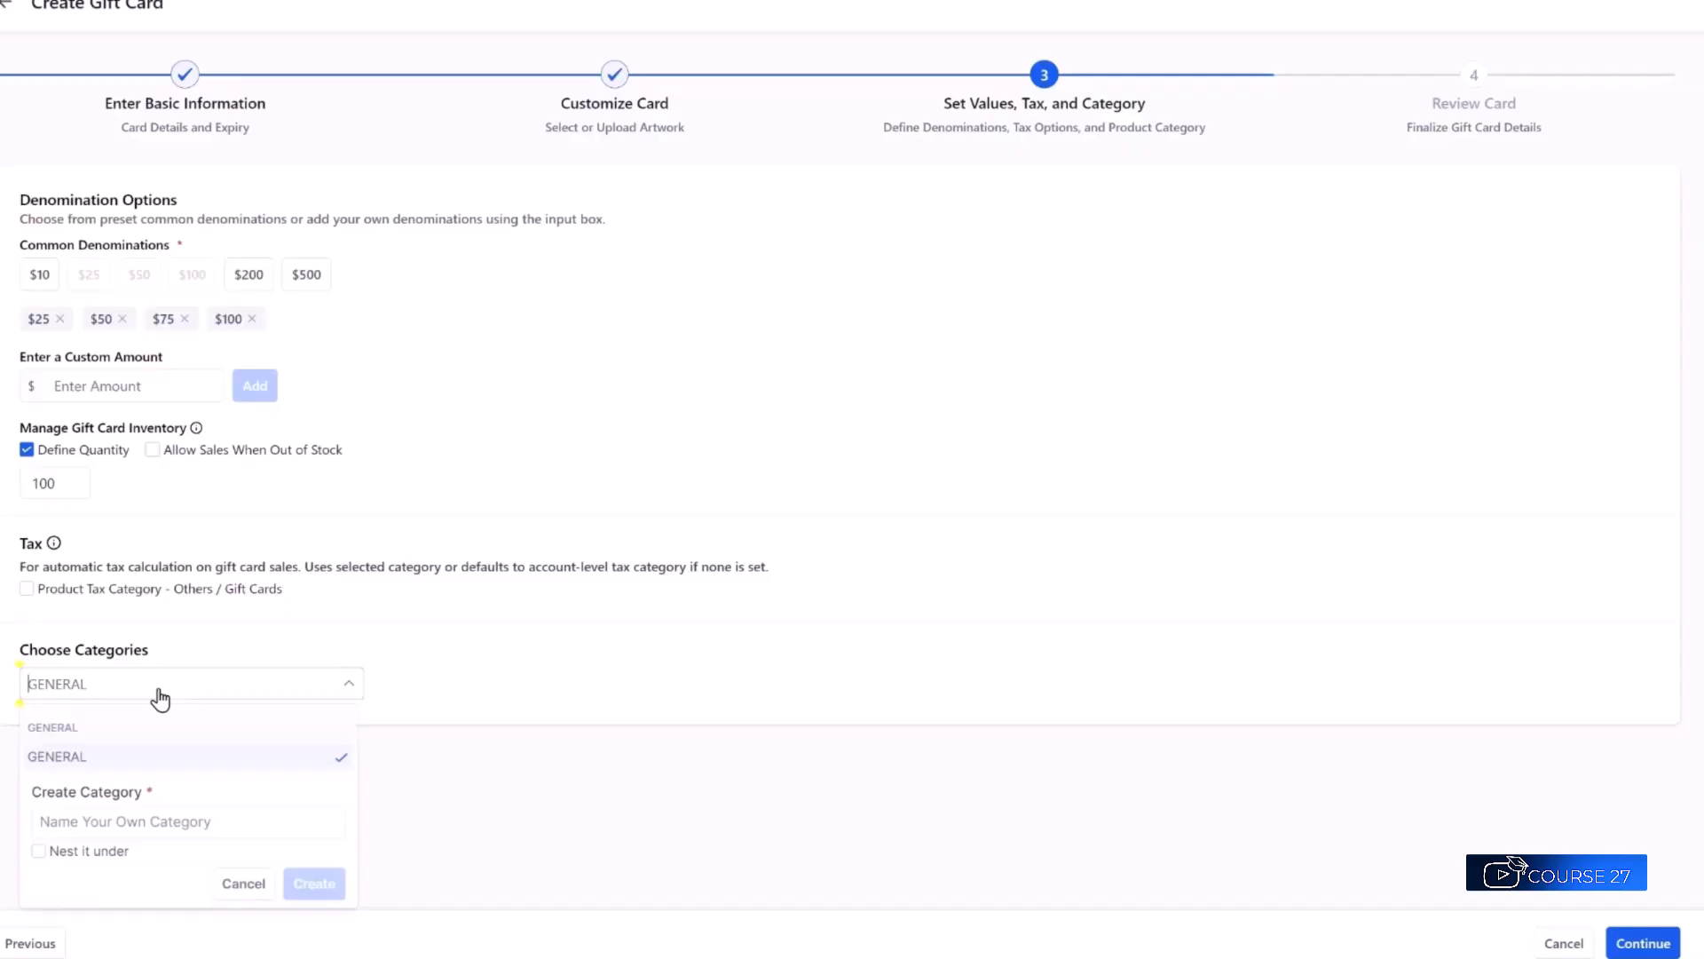
pyautogui.click(72, 824)
pyautogui.write('HOLIDAY')
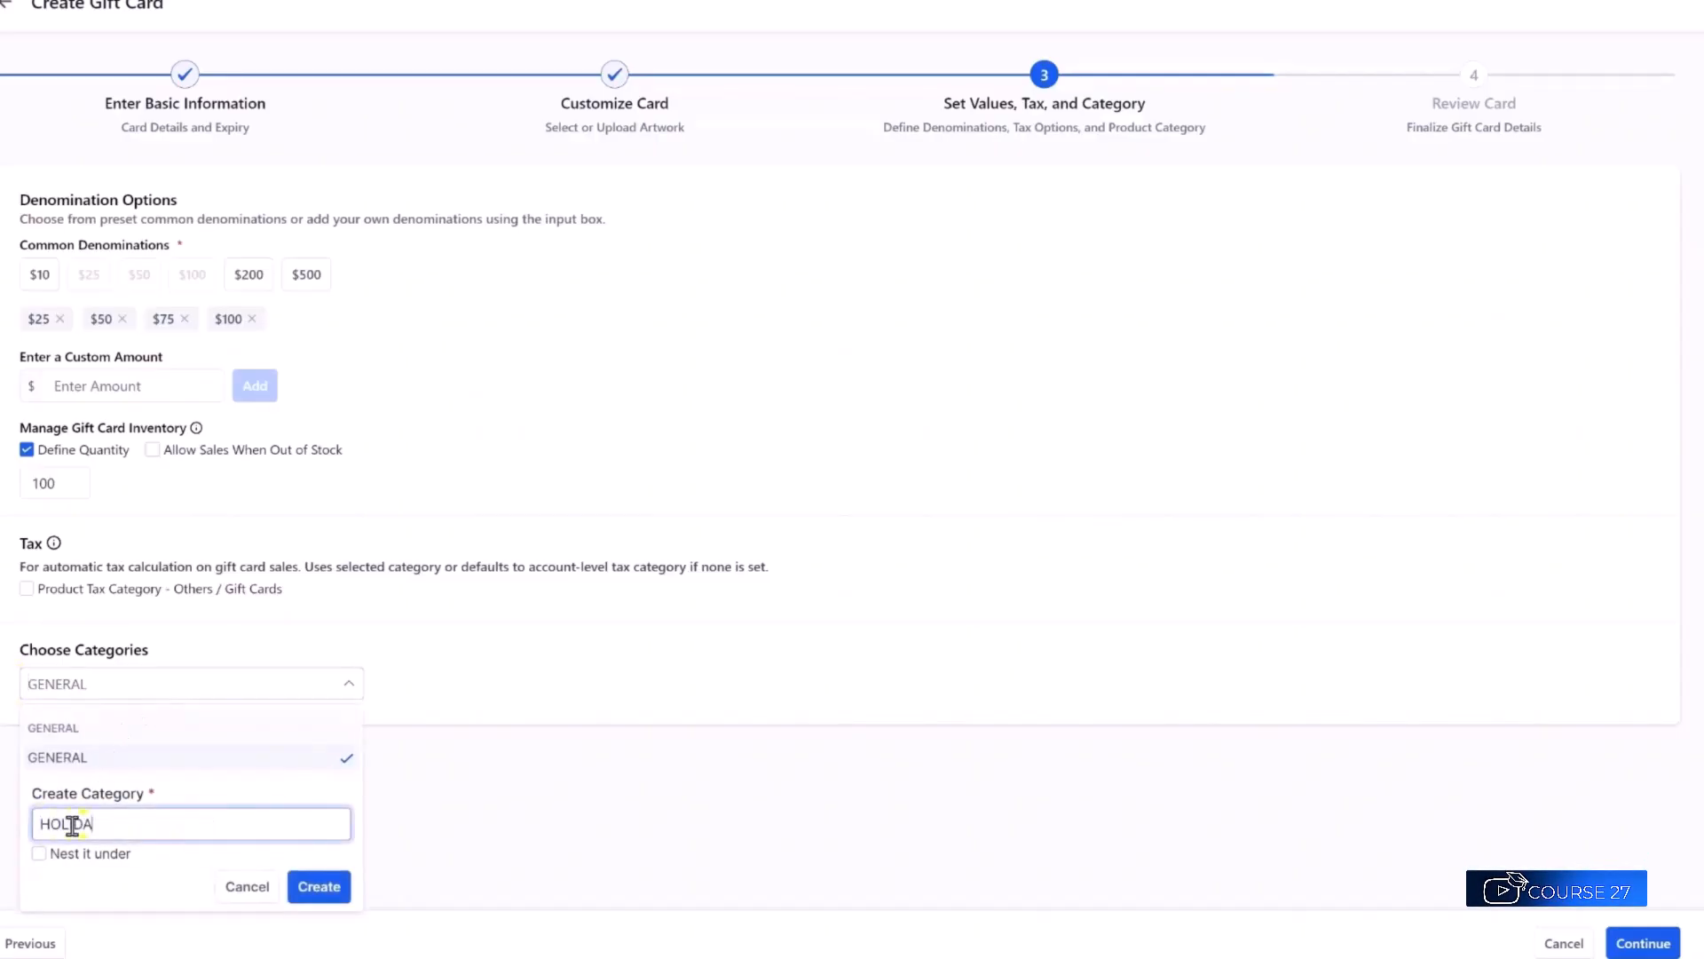
pyautogui.press('Return')
pyautogui.click(142, 693)
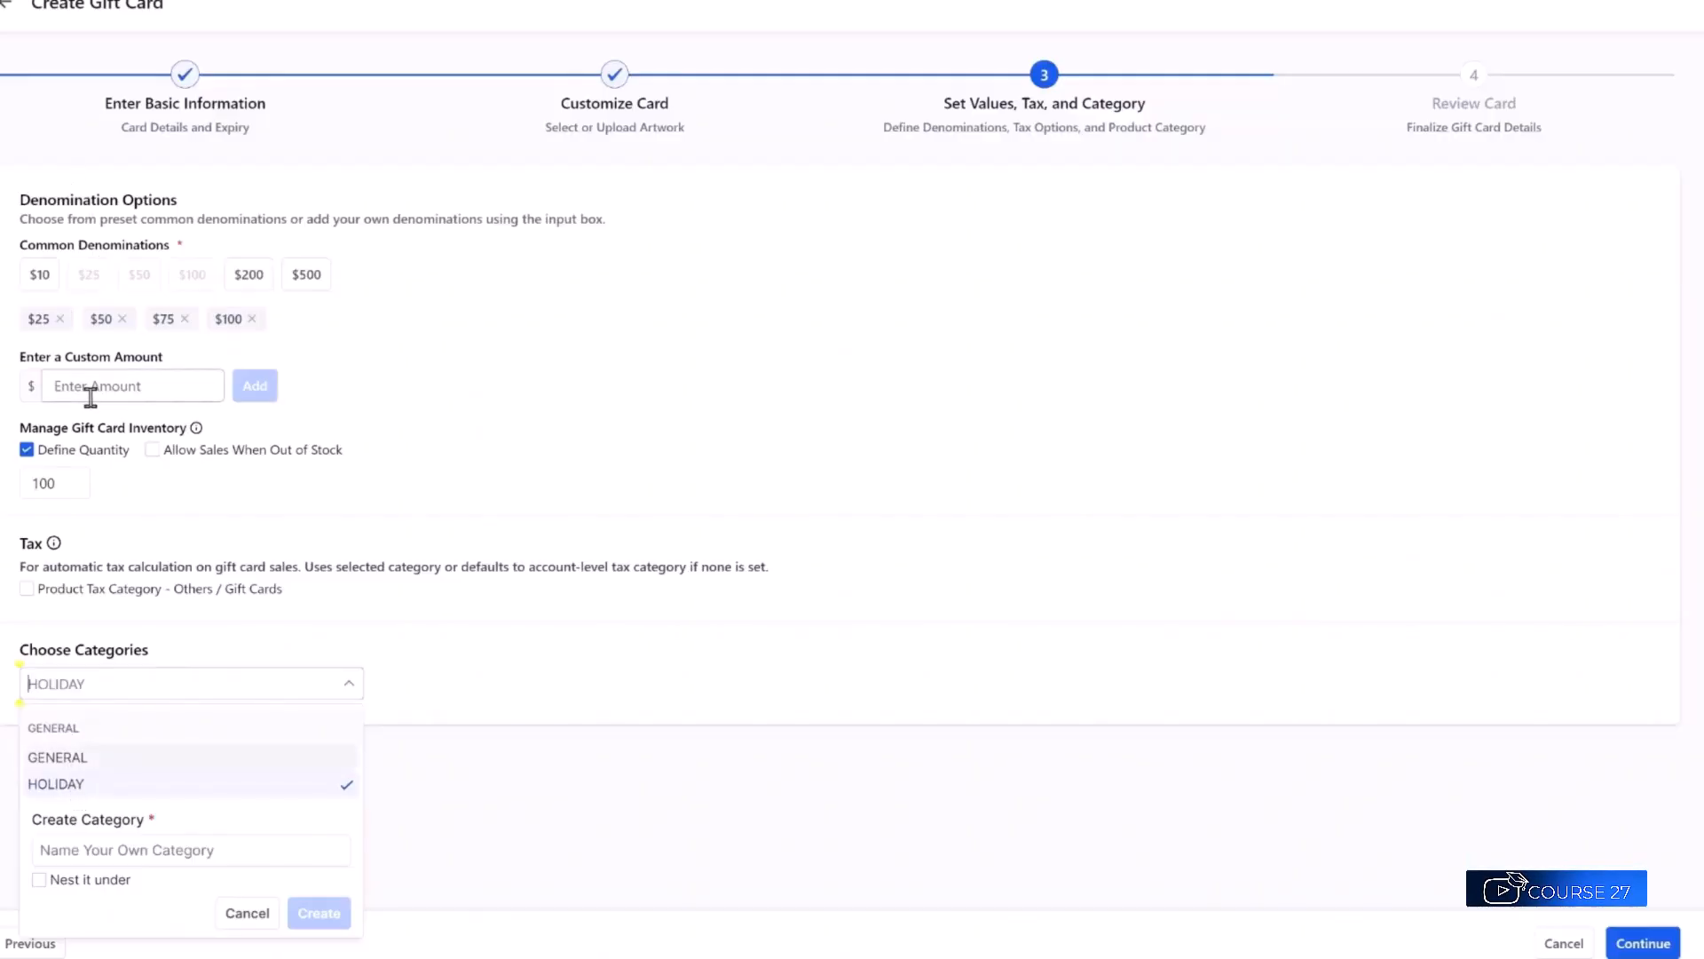
pyautogui.click(66, 761)
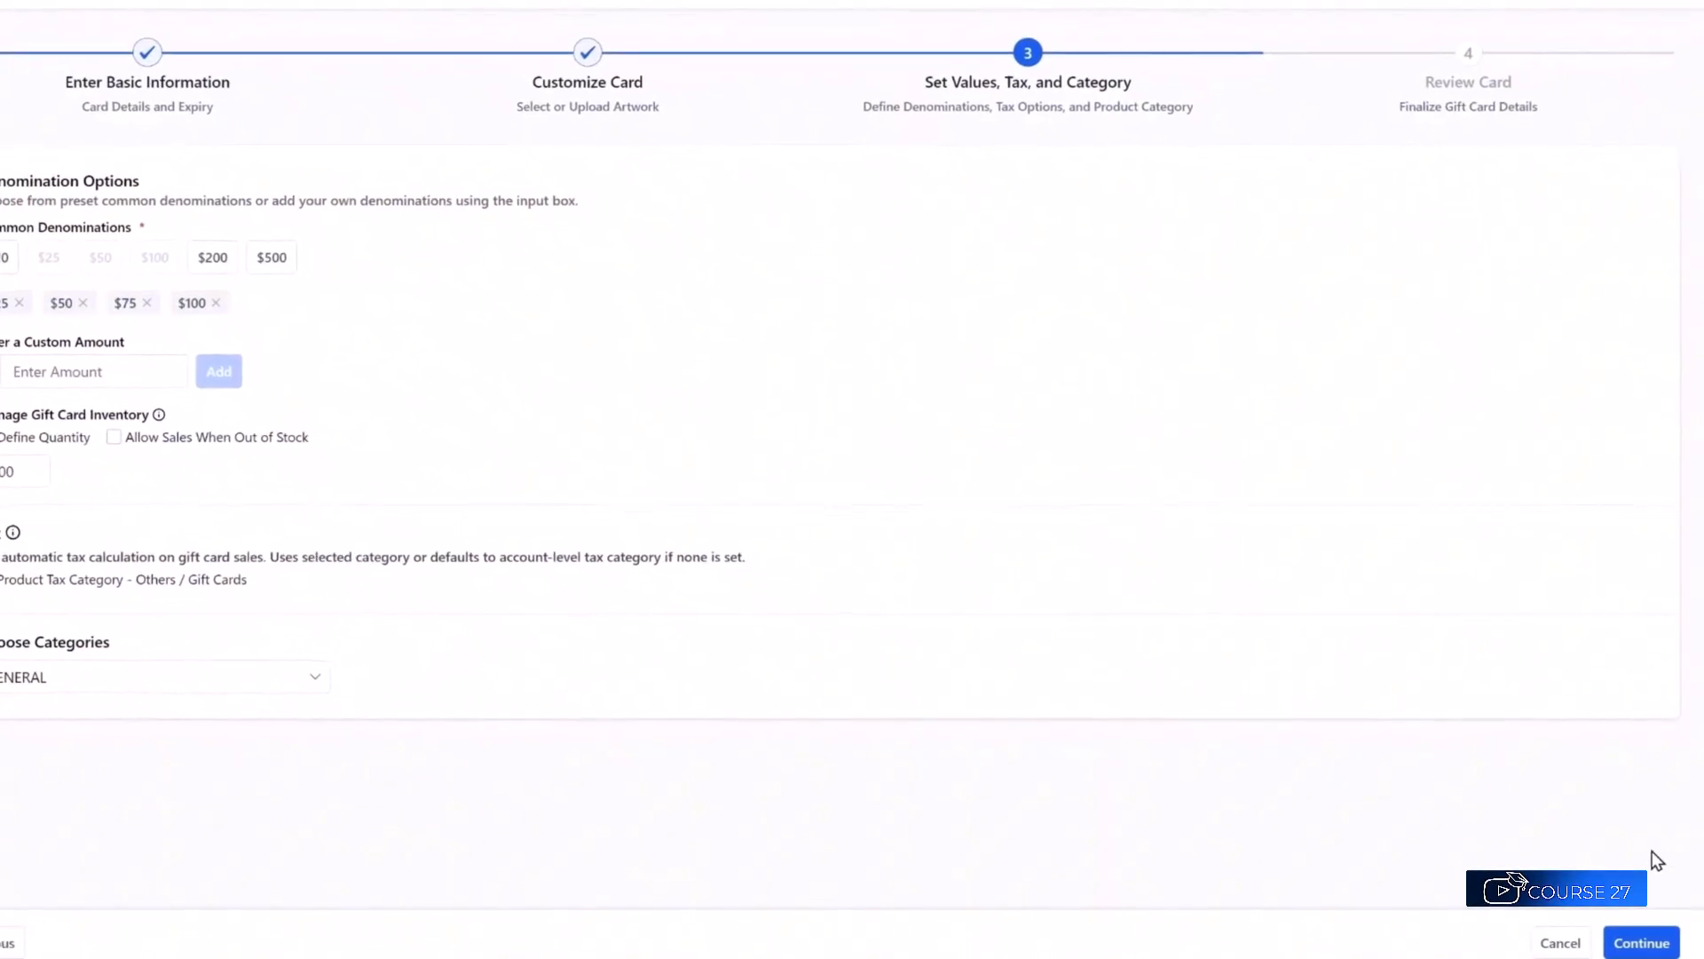
# Review the GIFT CARD details and create the gift card.
pyautogui.click(1627, 941)
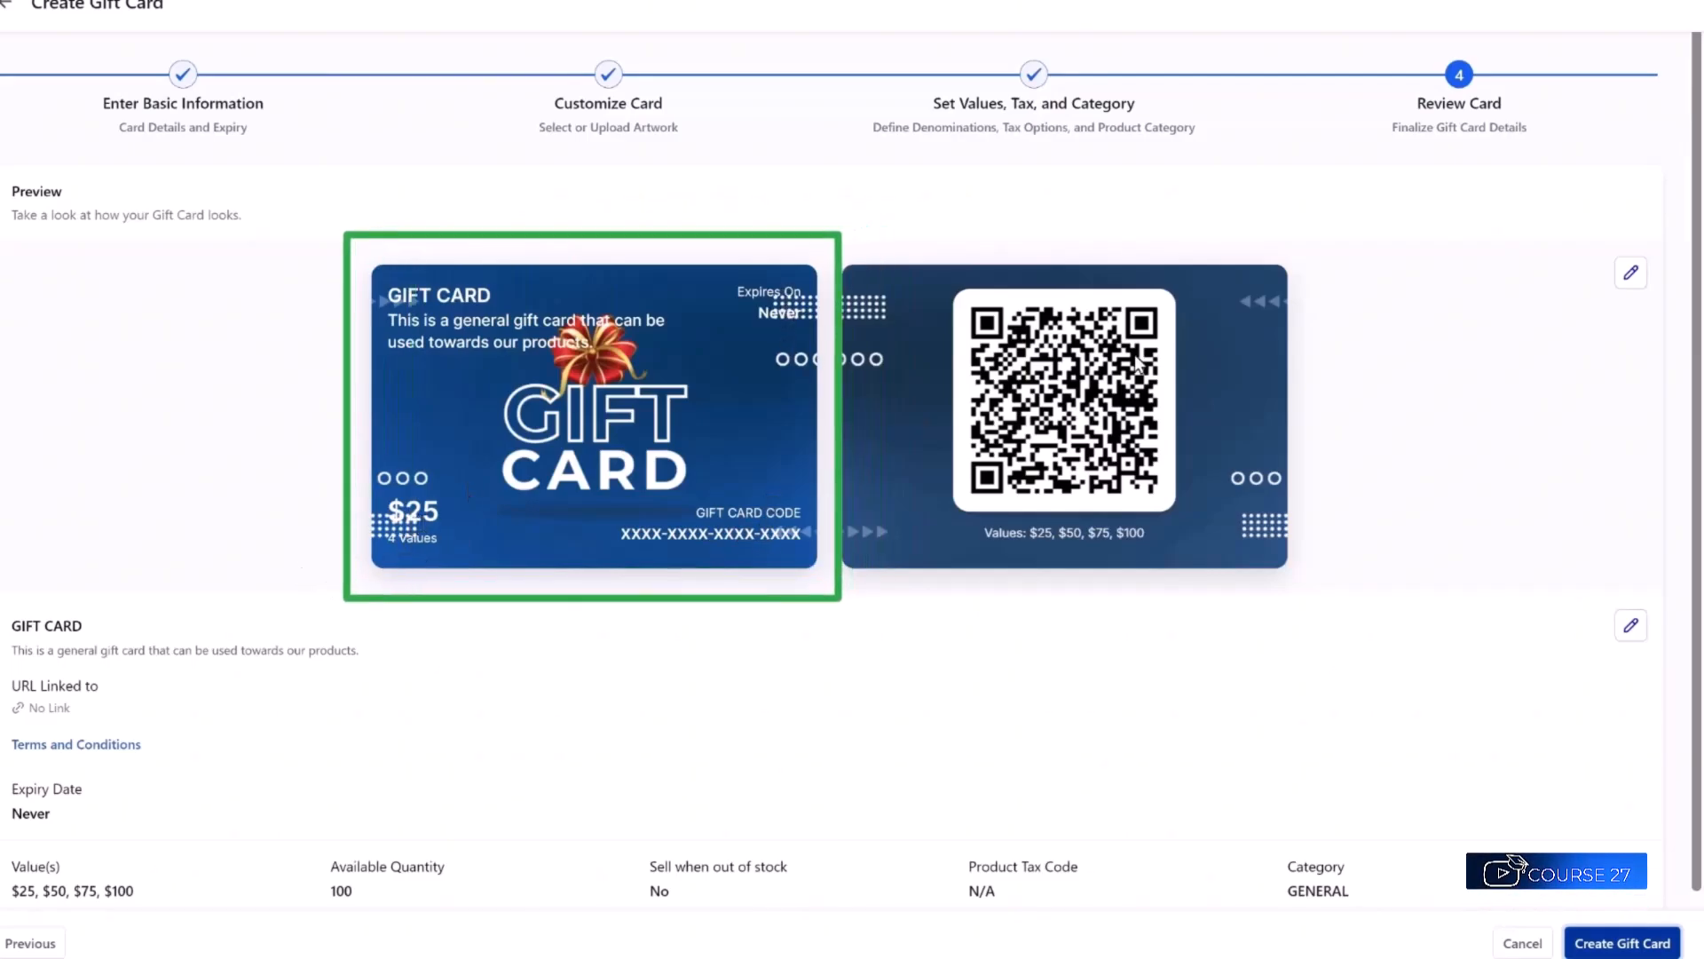
pyautogui.scroll(-1, 180, 666)
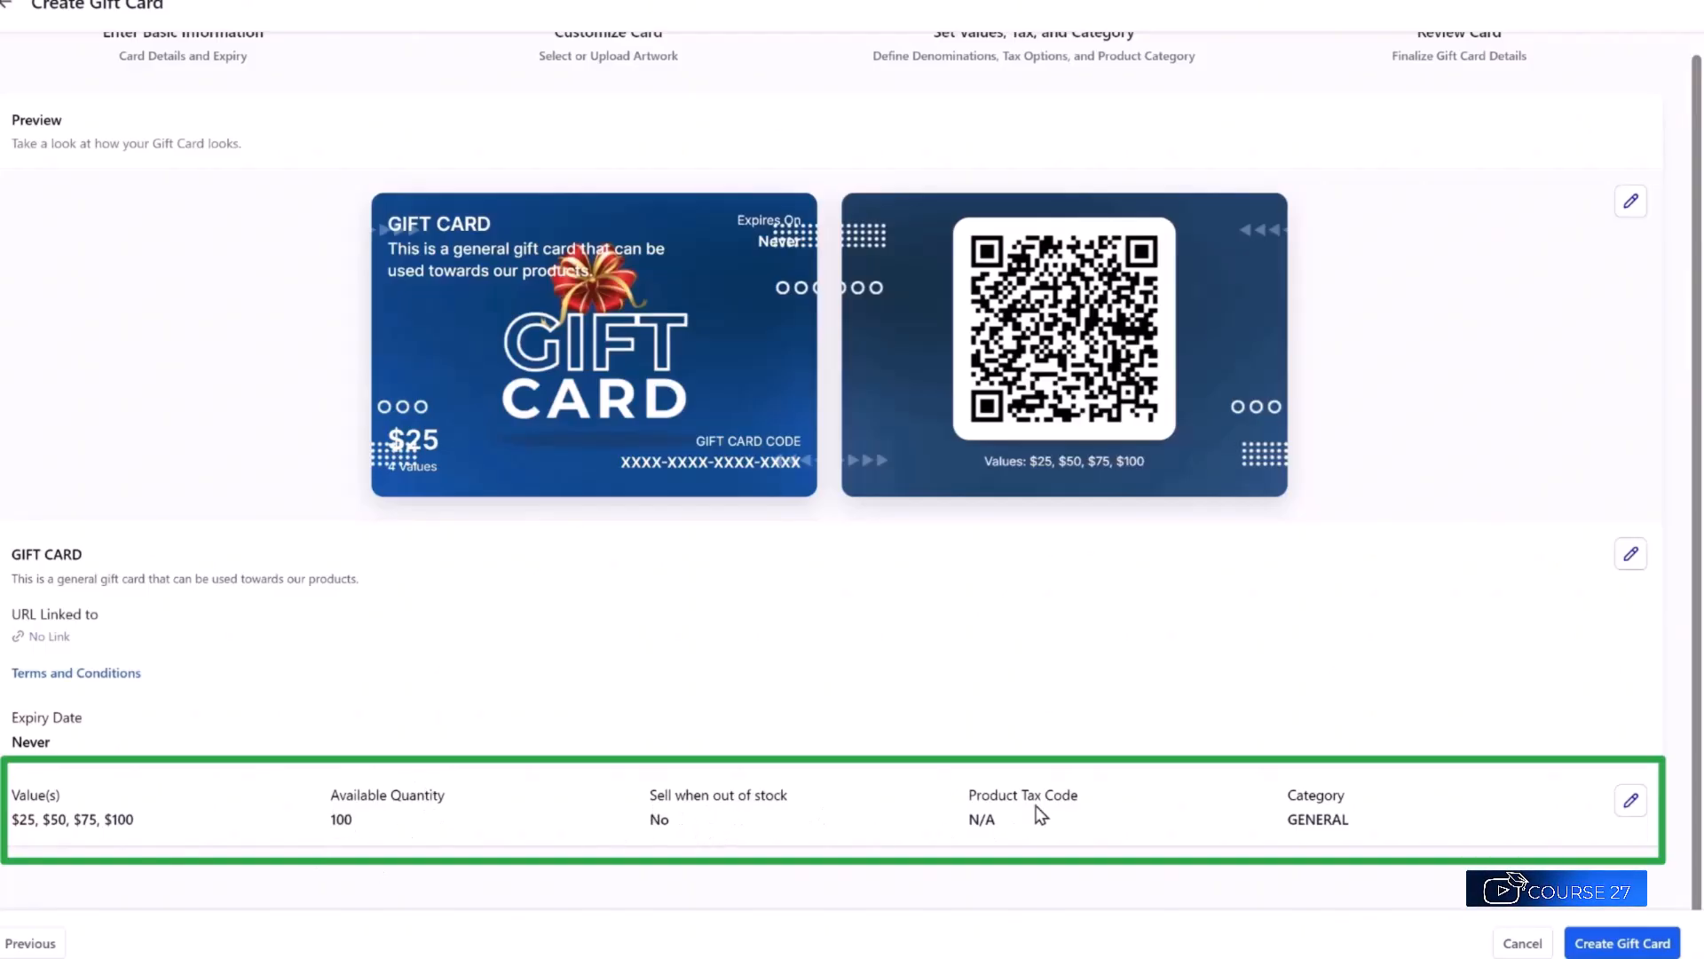
pyautogui.click(1637, 945)
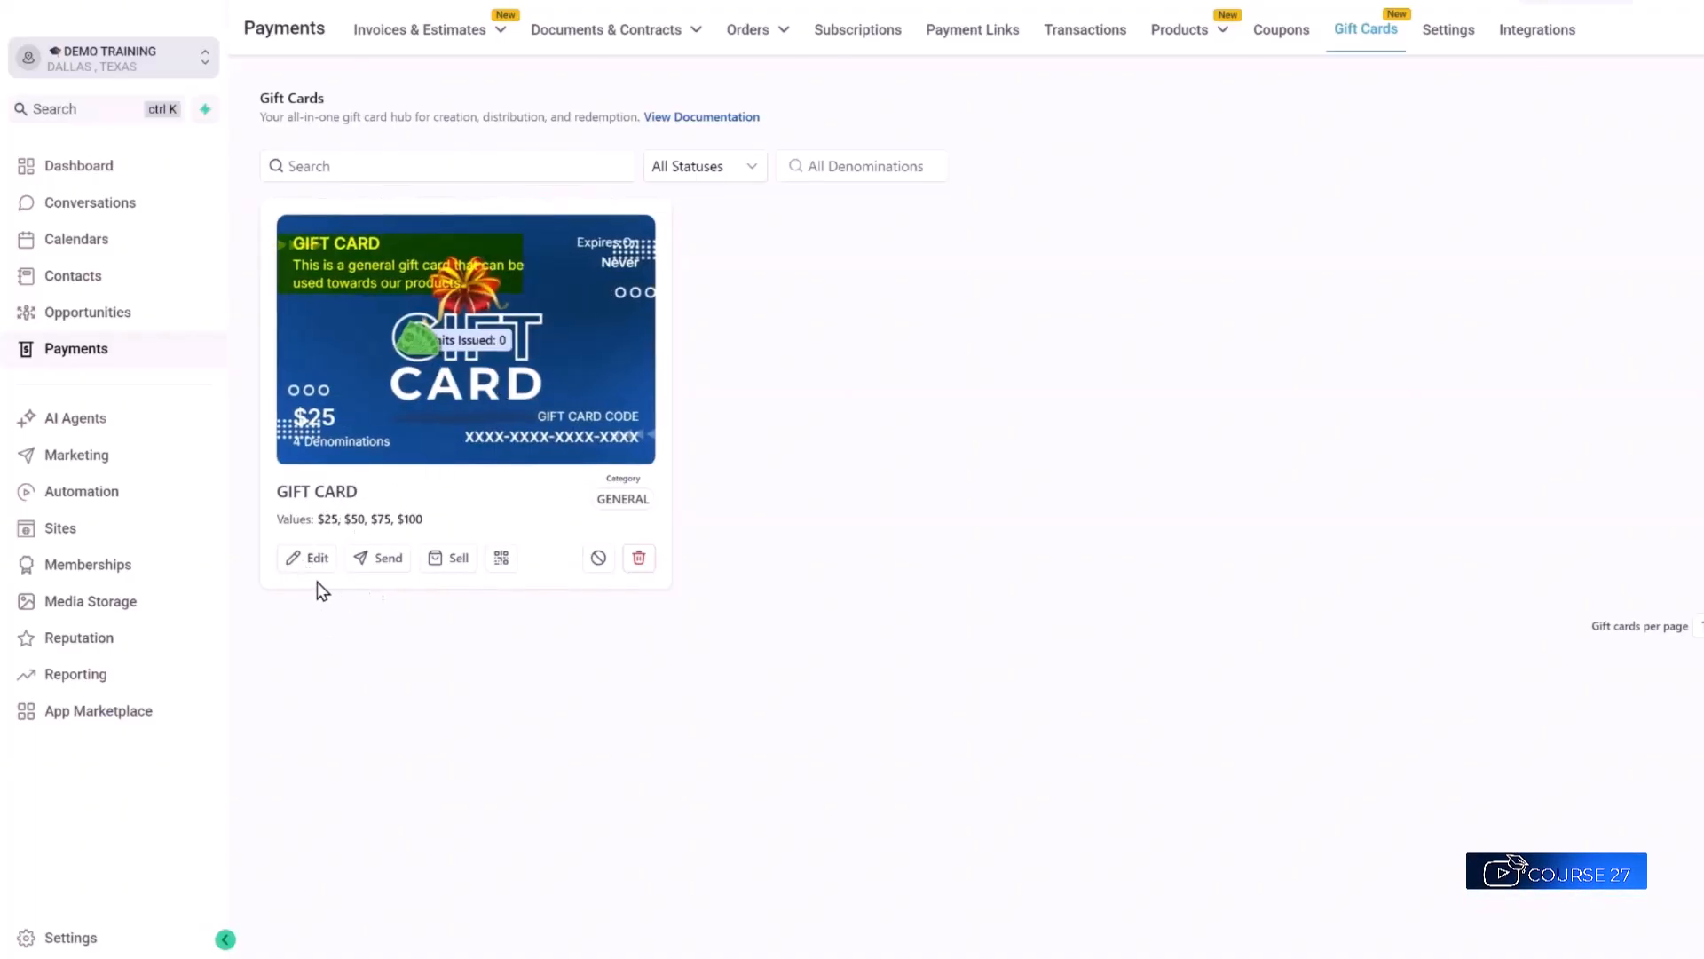
# Switch from HighLevel to Canva's grid of numbered gift card design templates.
pyautogui.moveTo(378, 439)
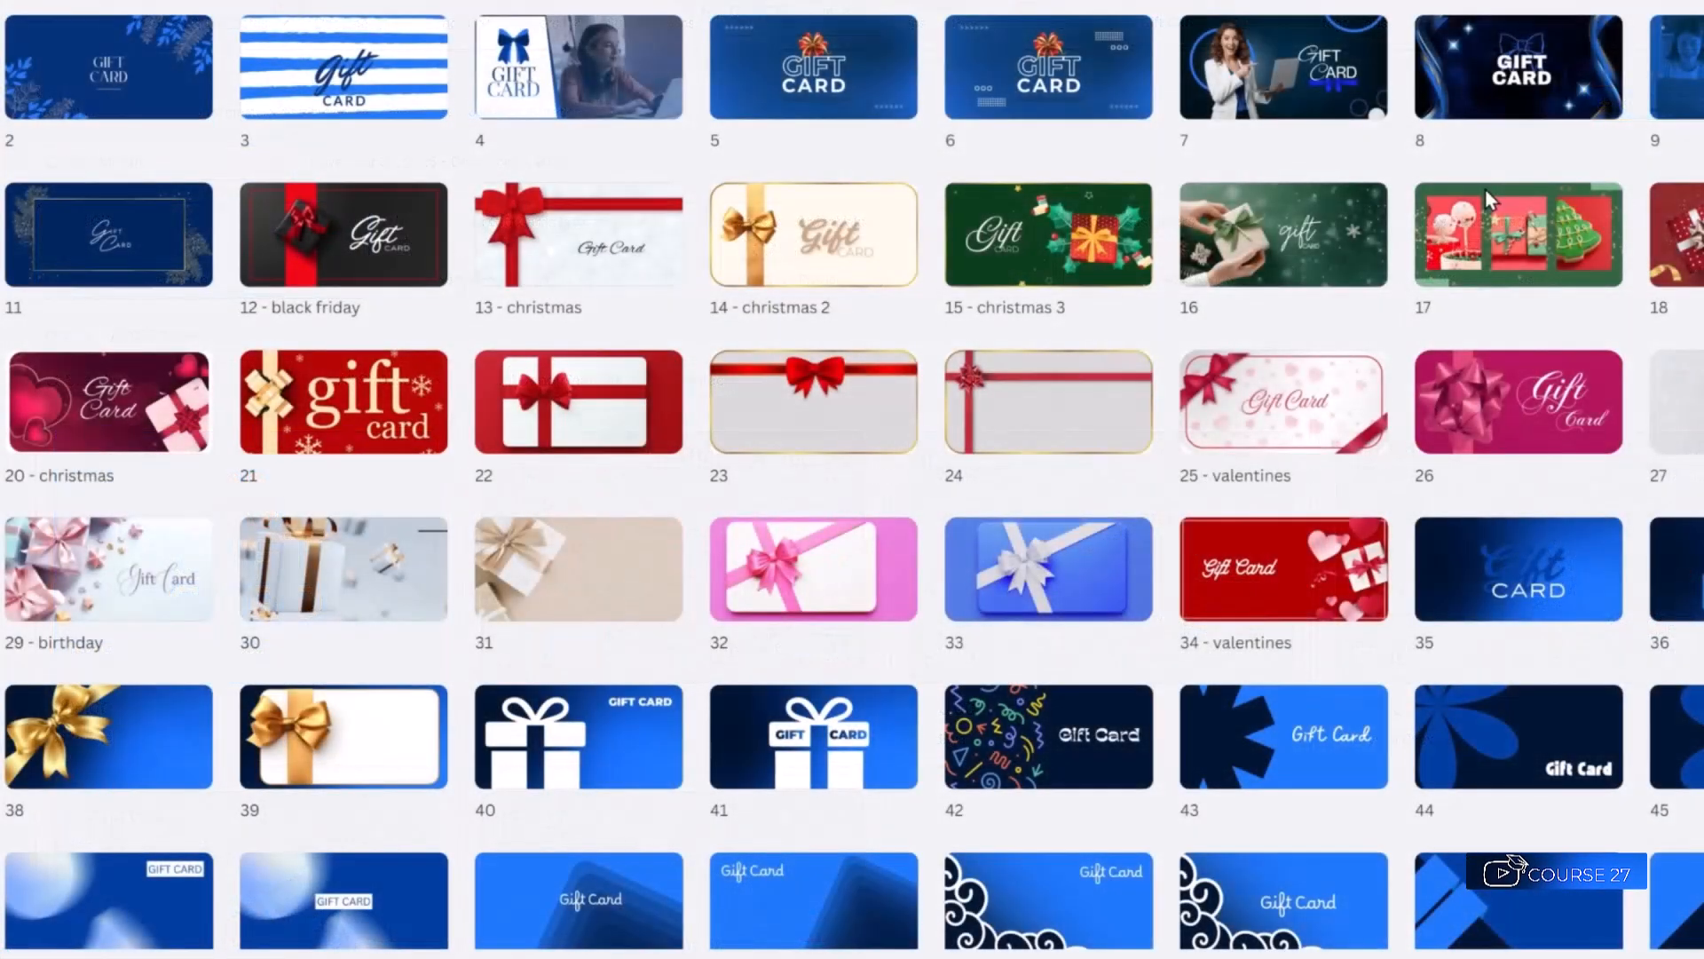
# Open the orange Back to School gift card, design 113, in the Canva editor.
pyautogui.scroll(-5, 905, 577)
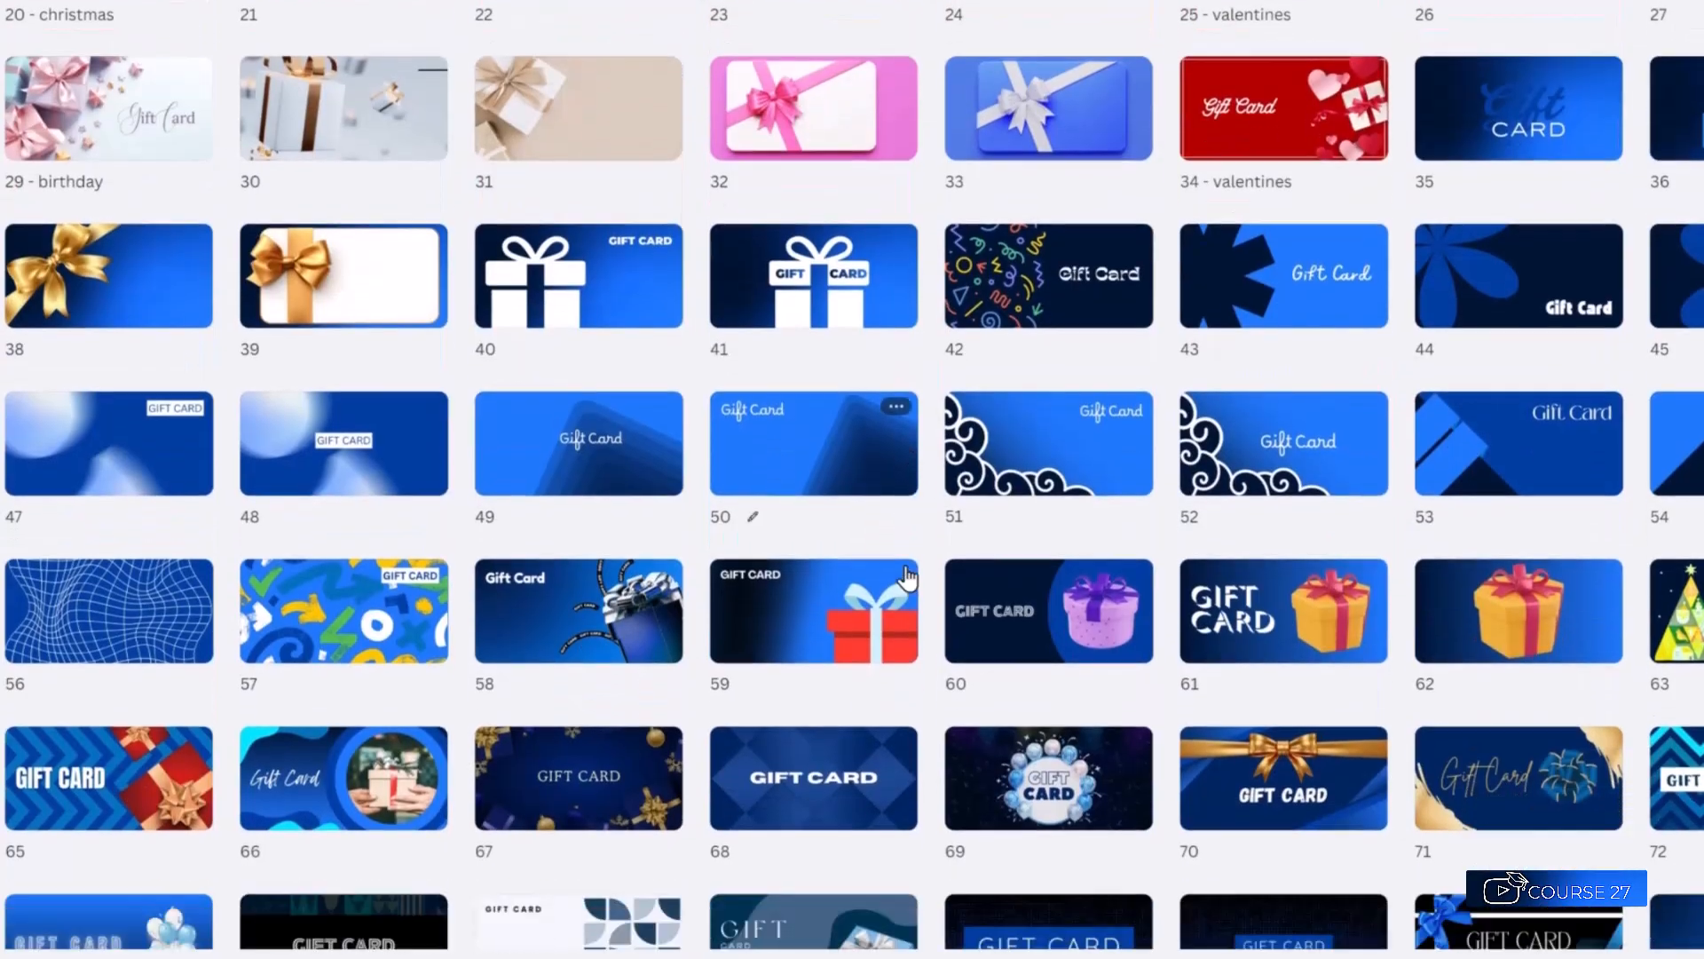
pyautogui.scroll(-3, 906, 577)
pyautogui.scroll(-5, 902, 577)
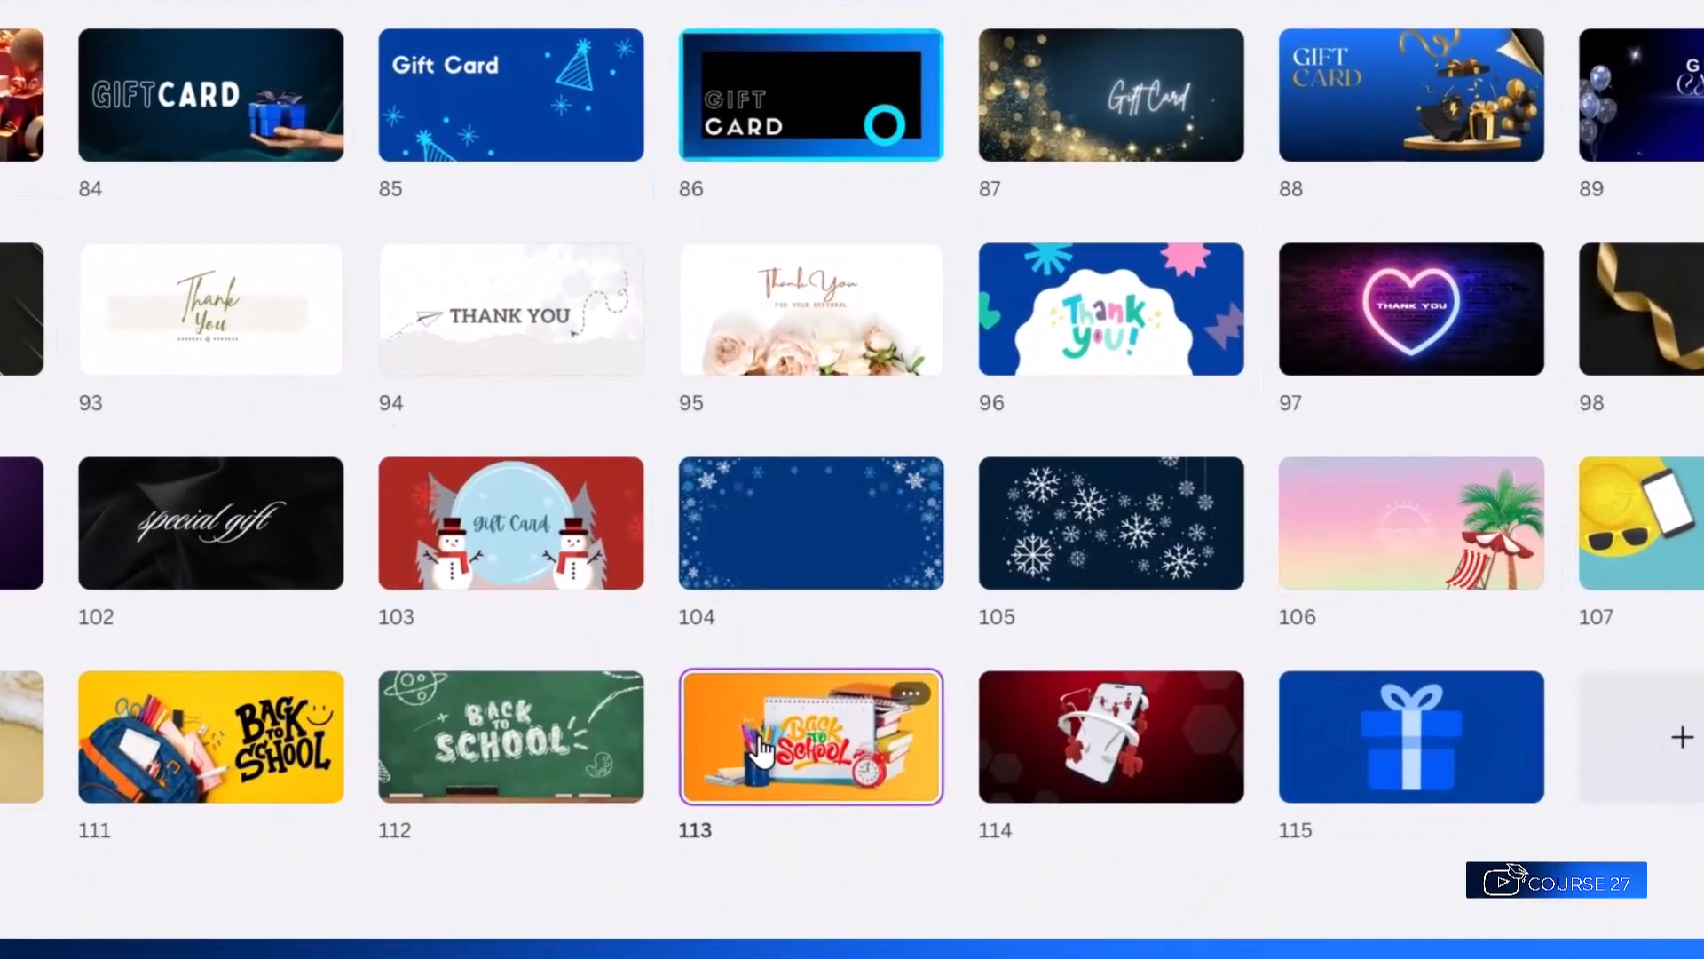
pyautogui.click(761, 750)
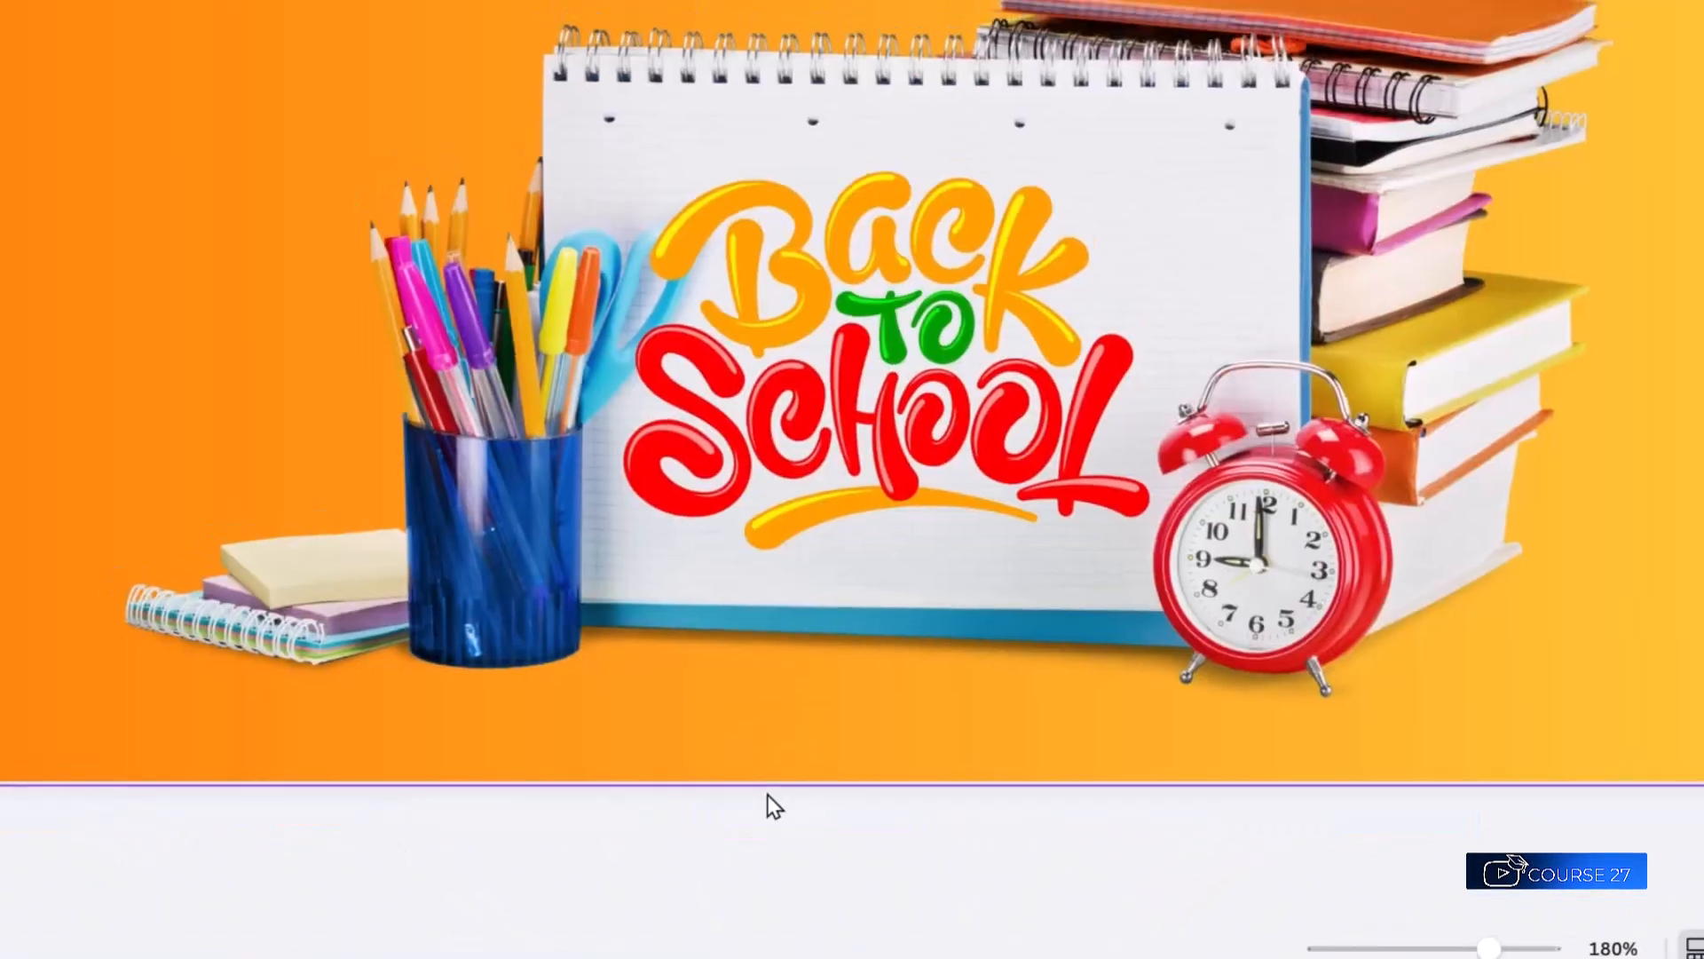